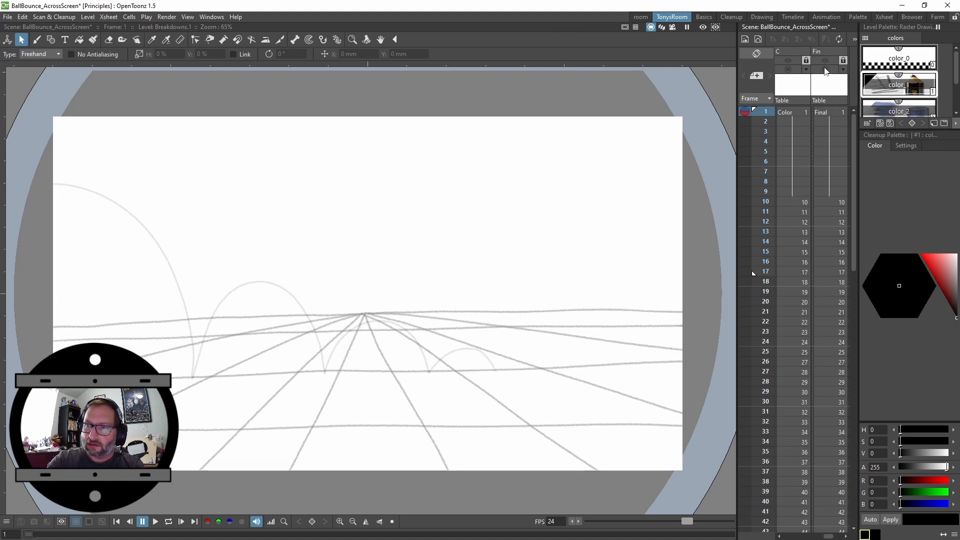
Turn on the visibility toggles of the Final and Color columns and go to frame 9
click(829, 62)
click(828, 62)
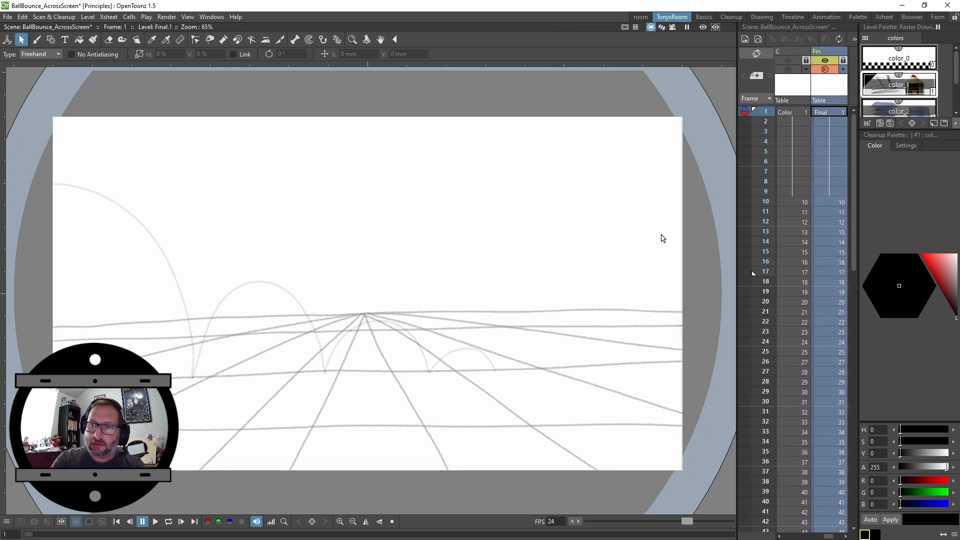
click(806, 207)
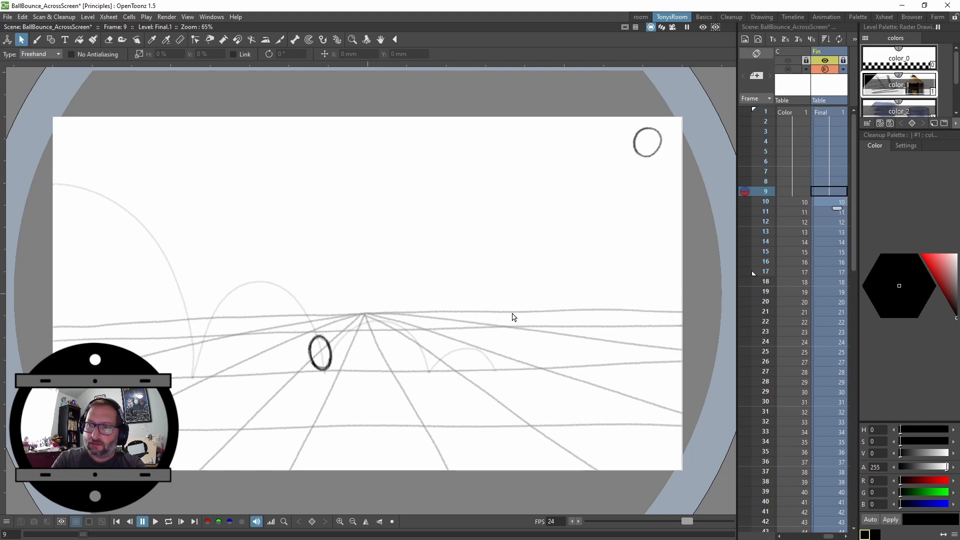
click(804, 65)
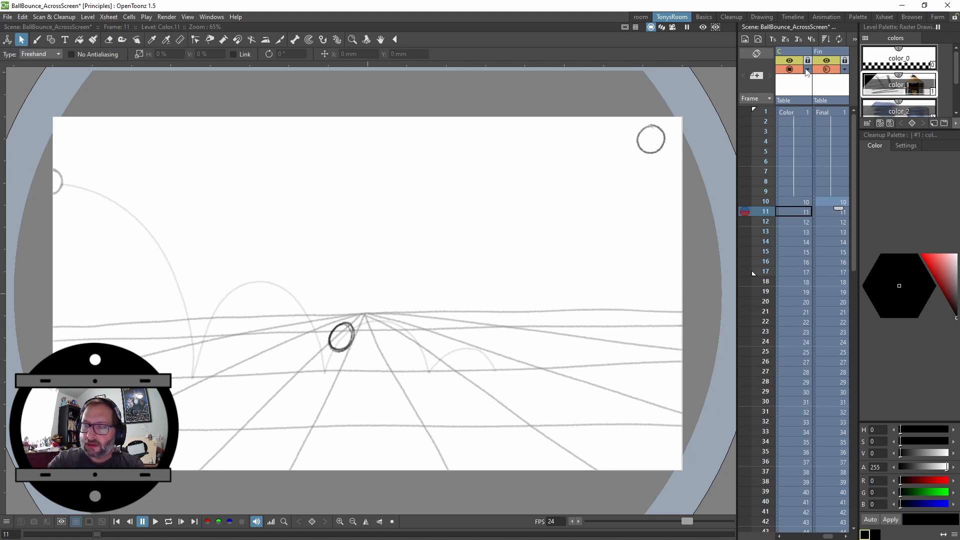
Widen the Xsheet and turn on the Breakdowns column's visibility toggles, selecting its first frame
drag(737, 165, 572, 235)
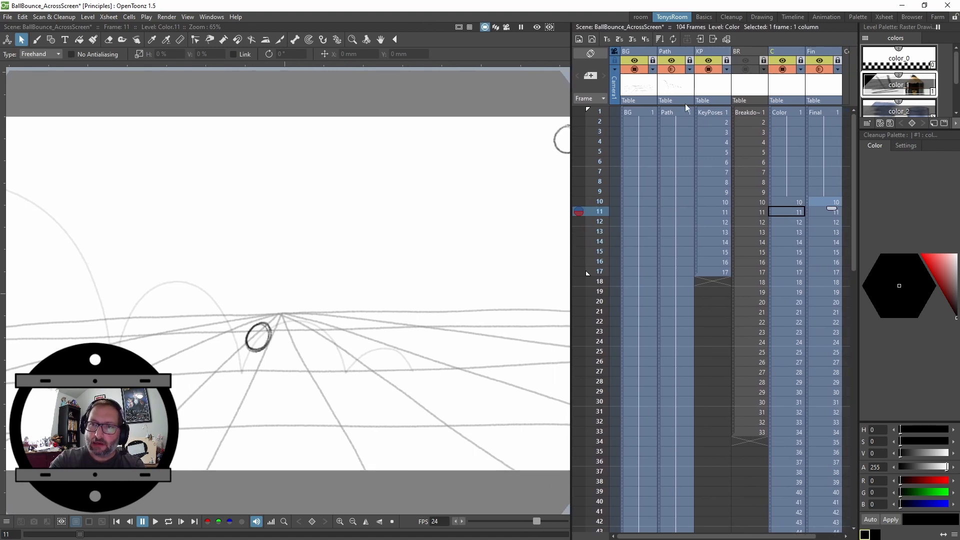
click(723, 105)
key(Up)
key(Up)
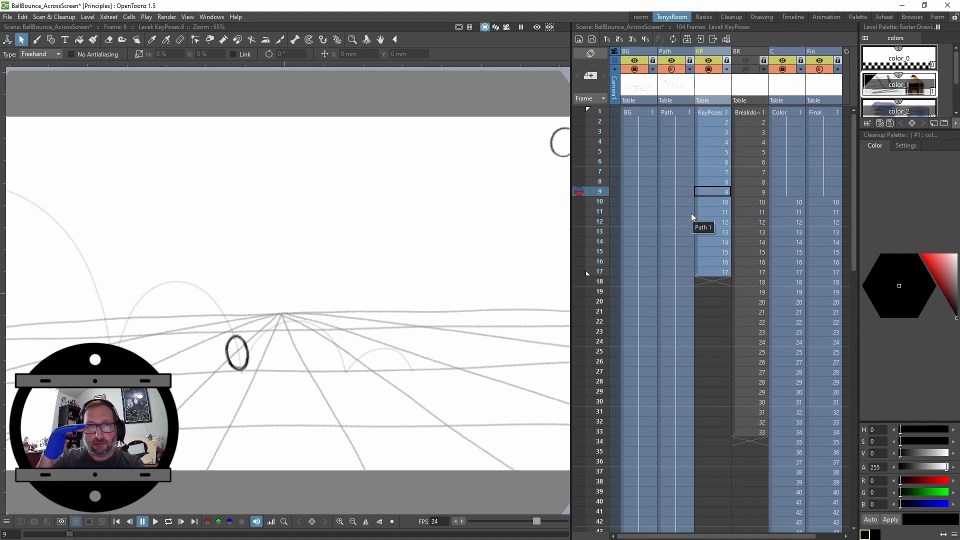
right_click(750, 65)
click(745, 68)
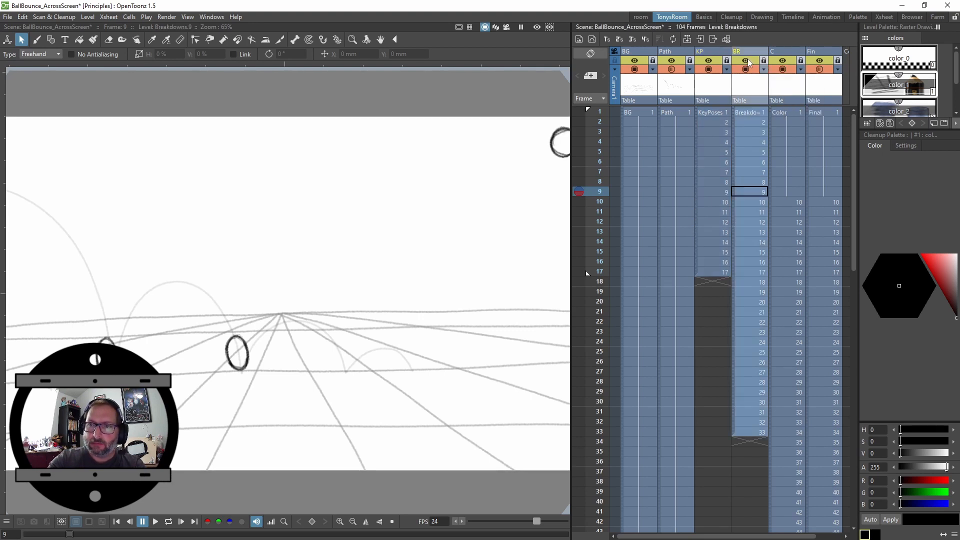
click(753, 112)
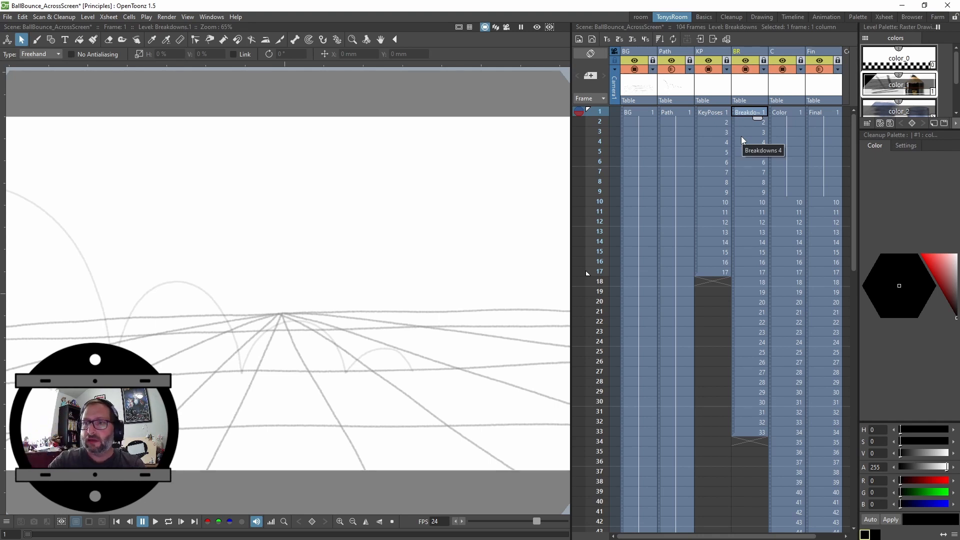
Turn off the visibility toggles of the Final and Color columns
click(822, 52)
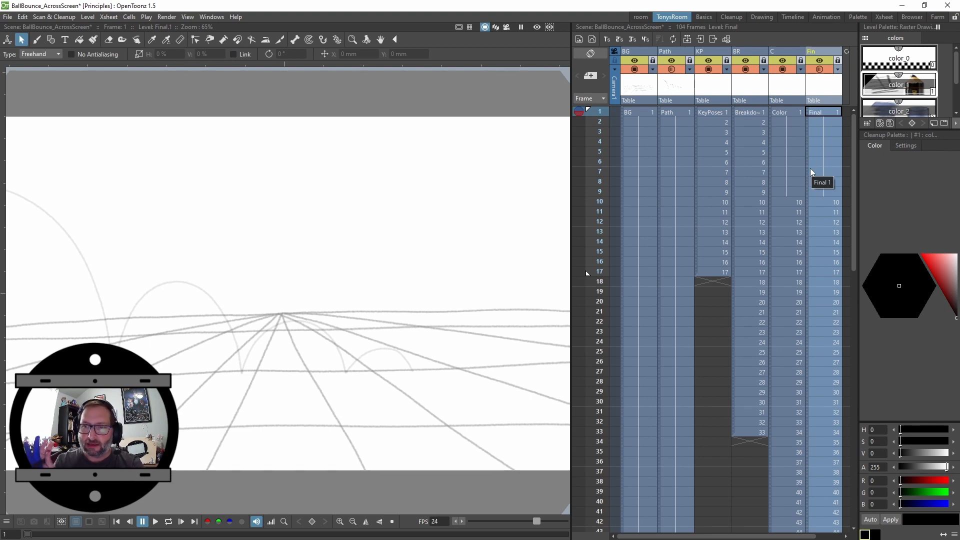
click(820, 61)
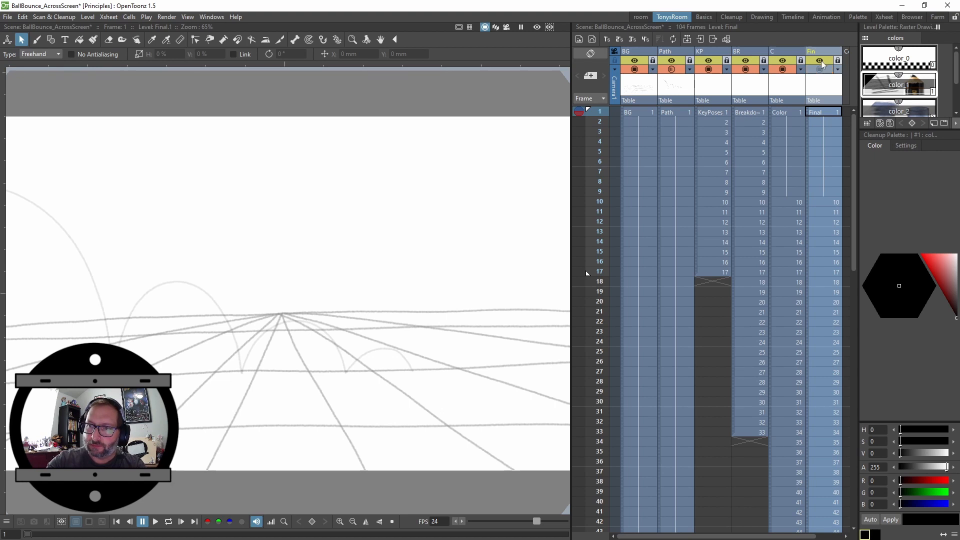
click(820, 69)
click(780, 70)
click(782, 60)
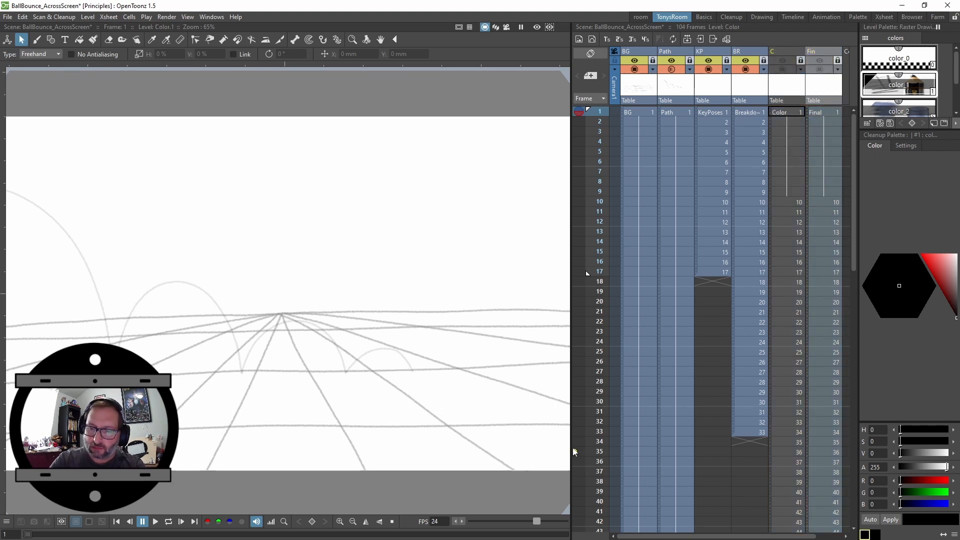
Step frame by frame through the KeyPoses column to review the ball's key poses along its arc
drag(569, 444, 765, 452)
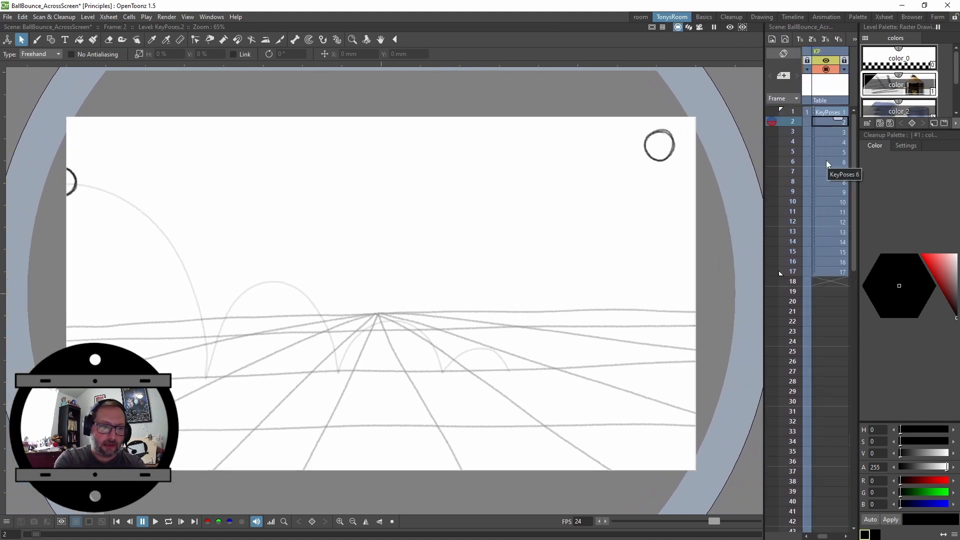
key(Down)
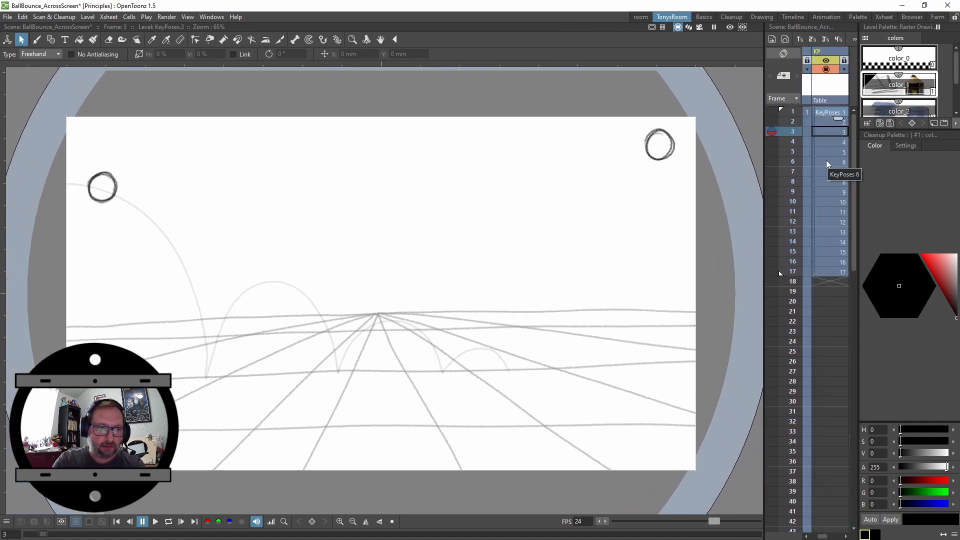
key(Up)
key(Down)
key(Down)
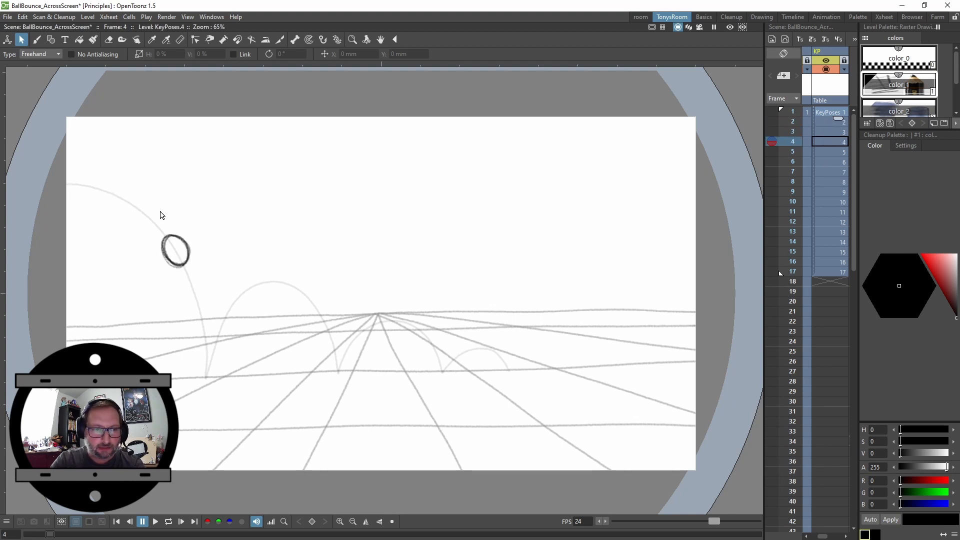
key(Down)
key(Up)
key(Up)
key(Down)
key(Down)
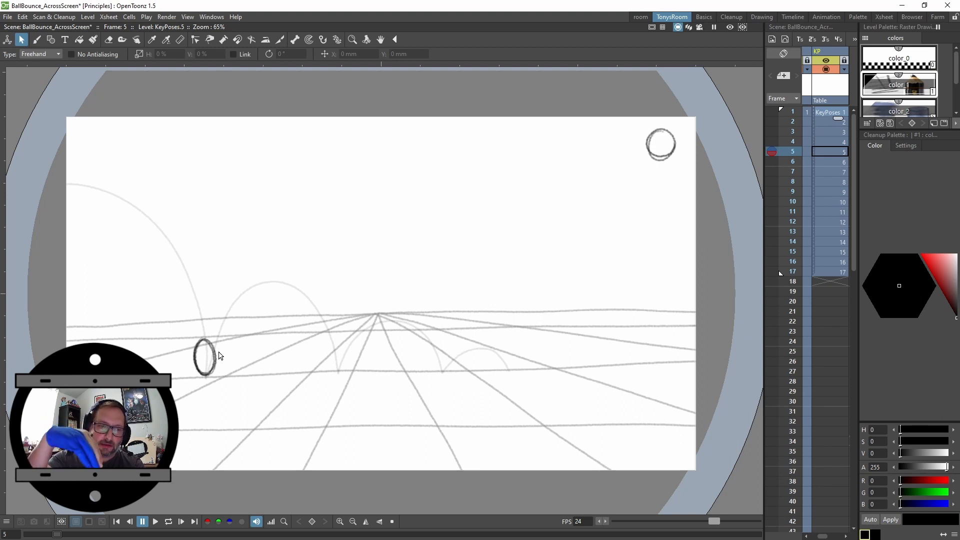
key(Down)
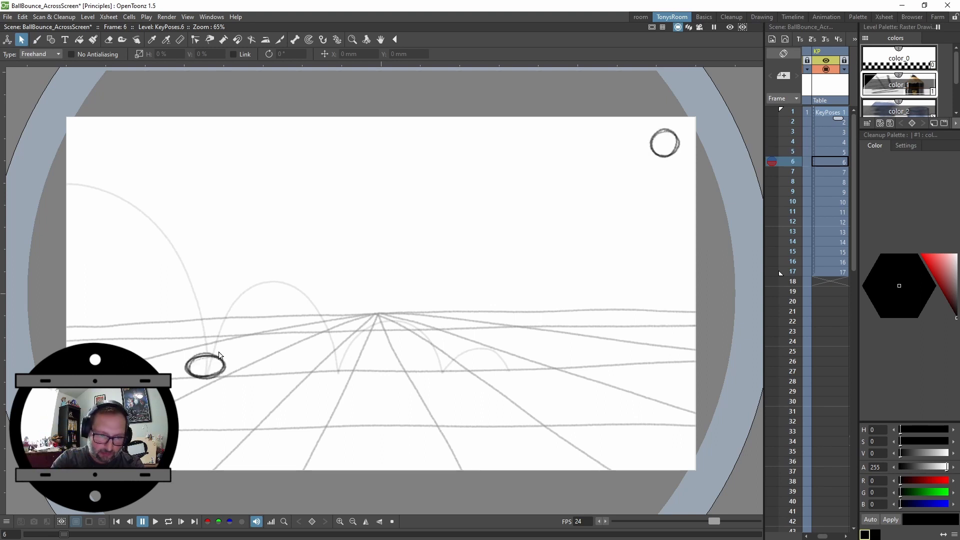
key(Down)
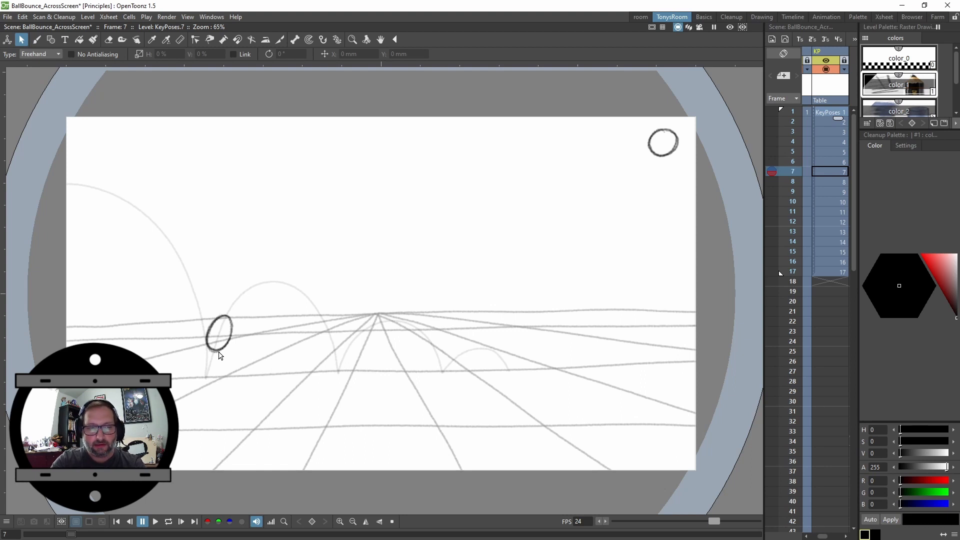
key(Up)
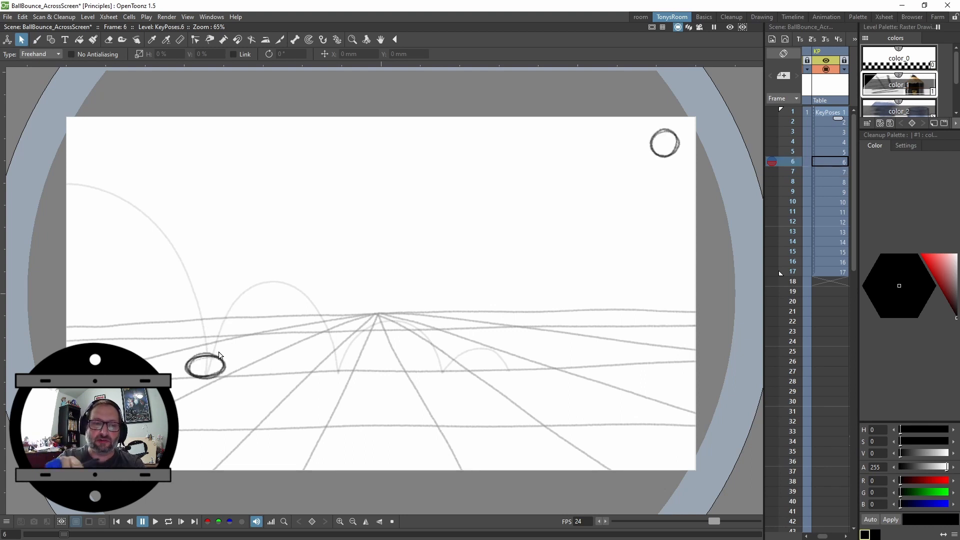
key(Down)
key(Down)
key(Up)
key(Up)
key(Down)
key(Down)
key(Down)
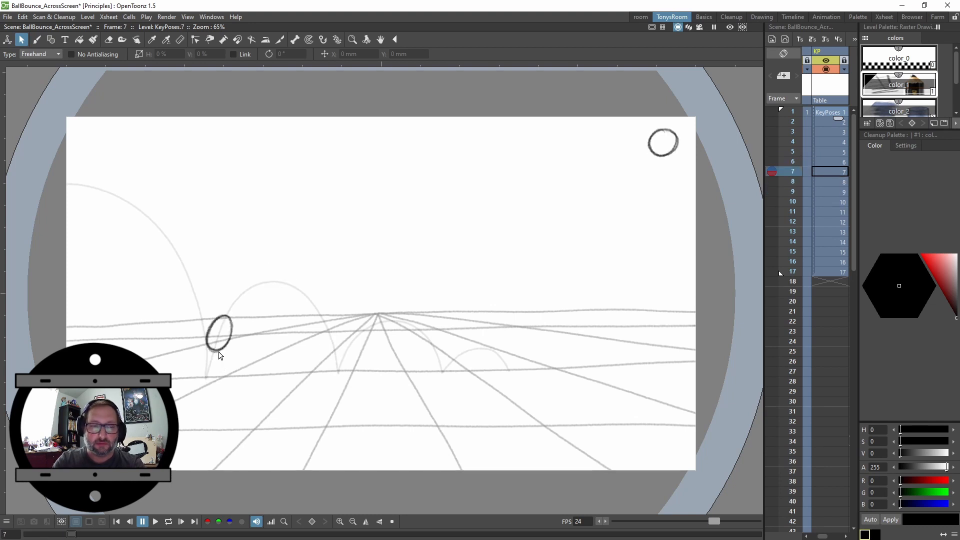
key(Up)
key(Up)
key(Up)
key(Up)
key(Up)
key(Up)
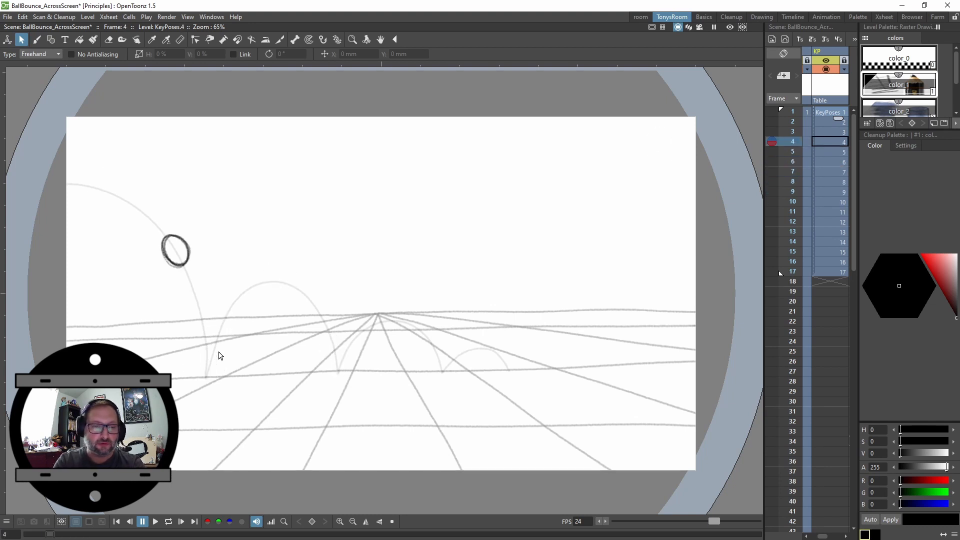
key(Down)
key(Down)
key(Down)
key(Down)
key(Down)
key(Down)
key(Down)
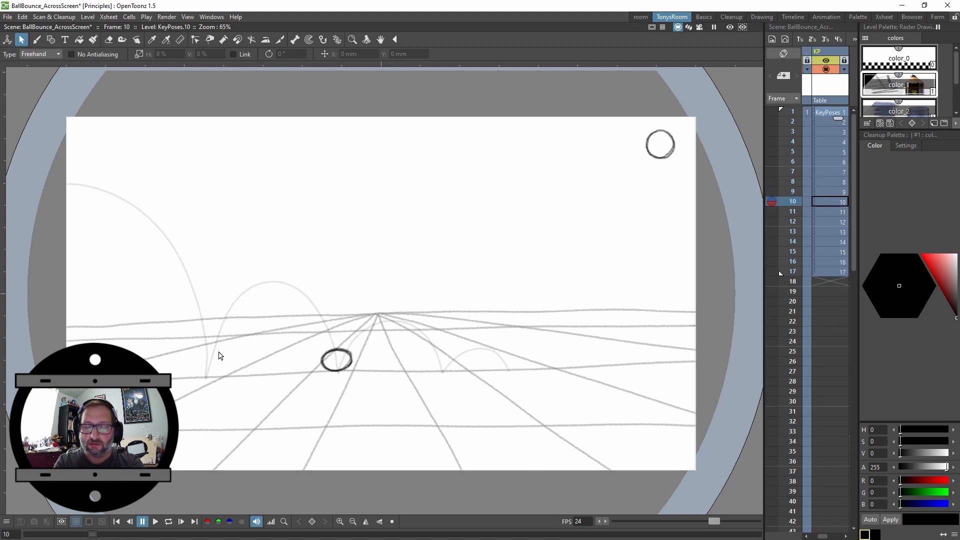
key(Down)
key(Down)
key(Down)
key(Down)
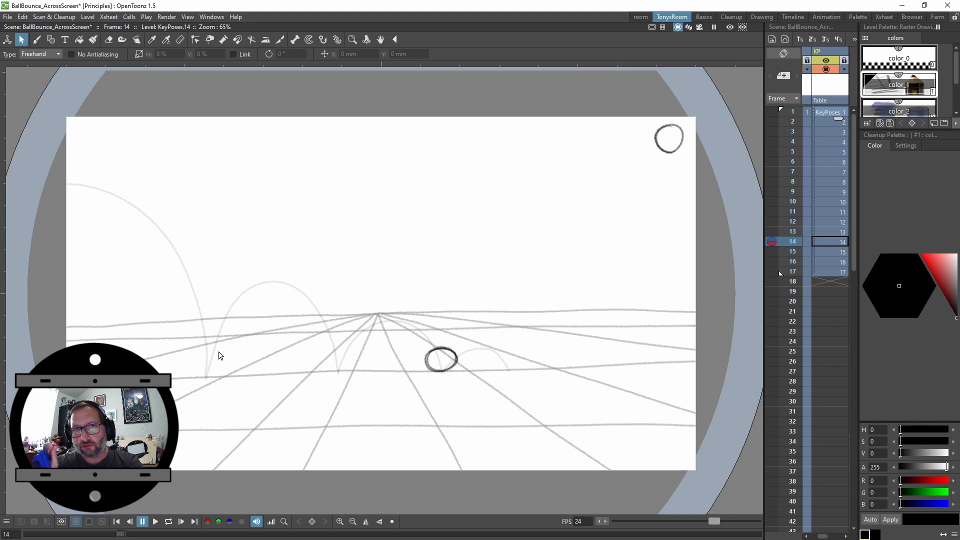
Return to frame 1 and play the key poses back in a loop, then stop playback
key(Up)
key(Up)
key(Up)
key(Up)
key(Up)
key(Up)
key(Up)
key(Up)
key(Up)
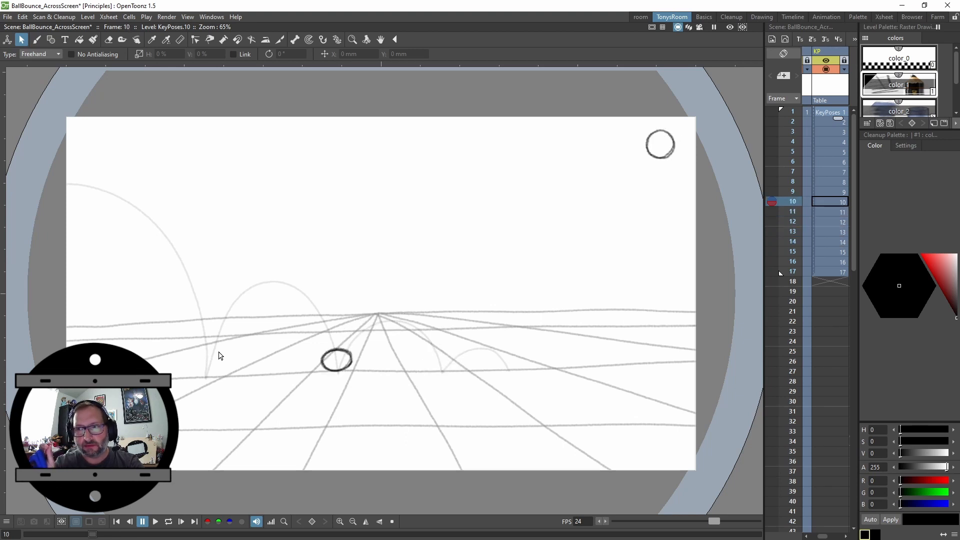
key(Up)
key(Up)
key(Up)
key(Up)
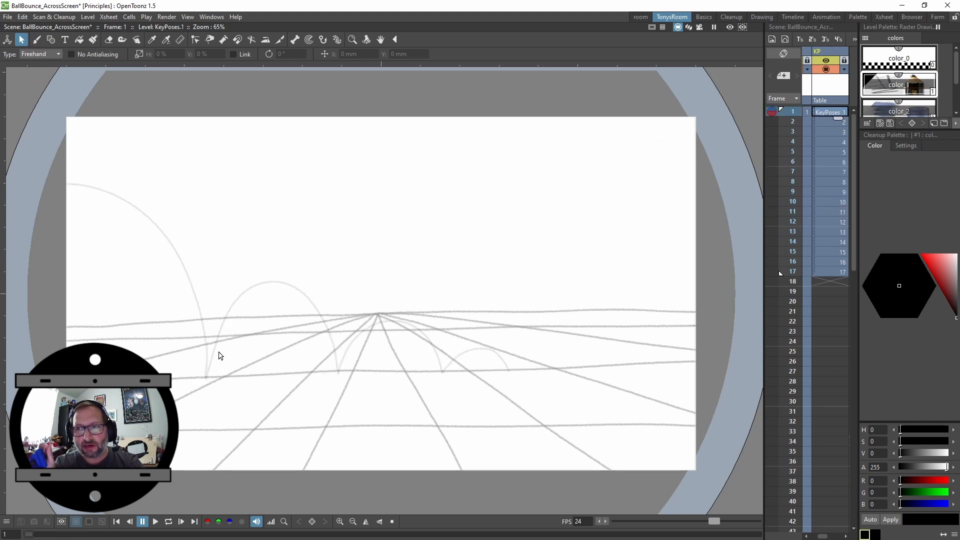
key(l)
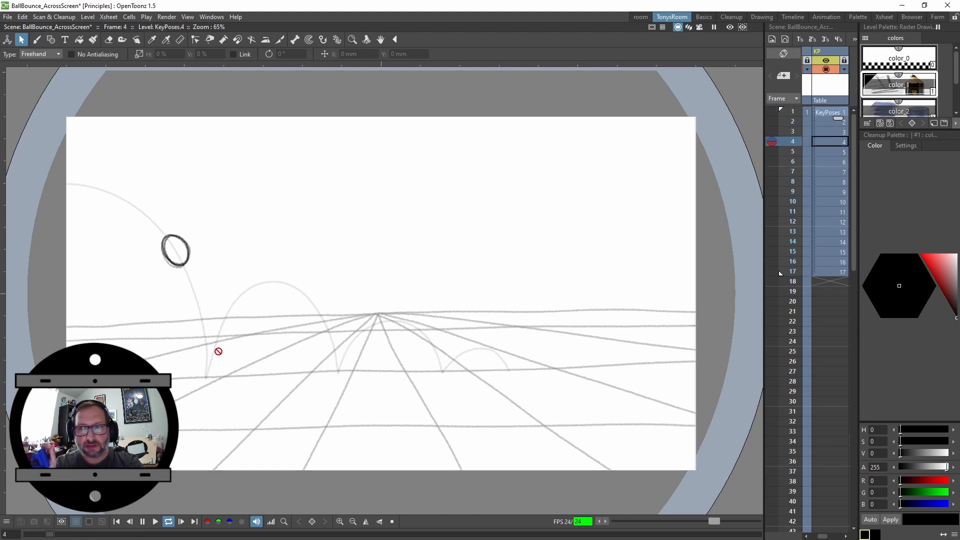
key(l)
Flip back and forth through the KeyPoses frames to compare ball positions between poses
key(Up)
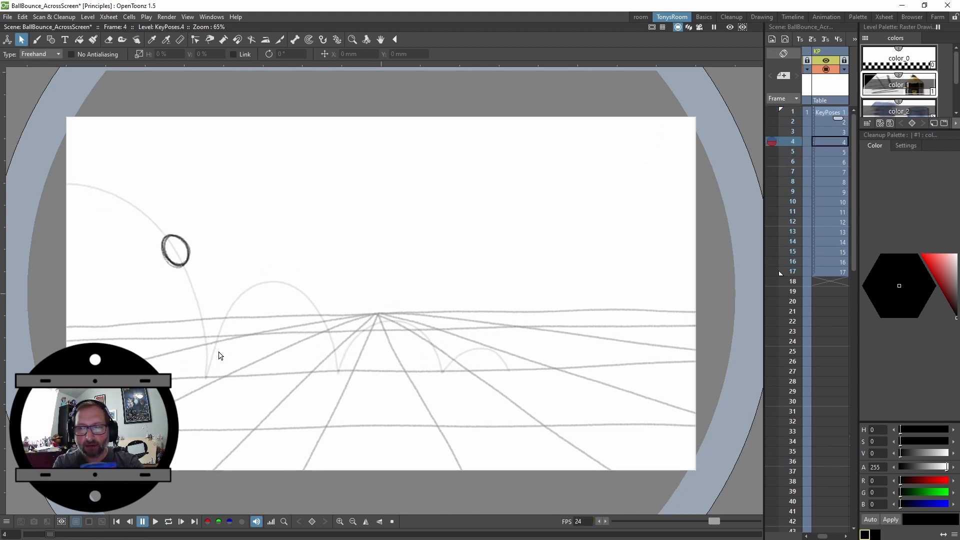
key(Down)
key(Down)
key(Down)
key(Up)
key(Up)
key(Up)
key(Up)
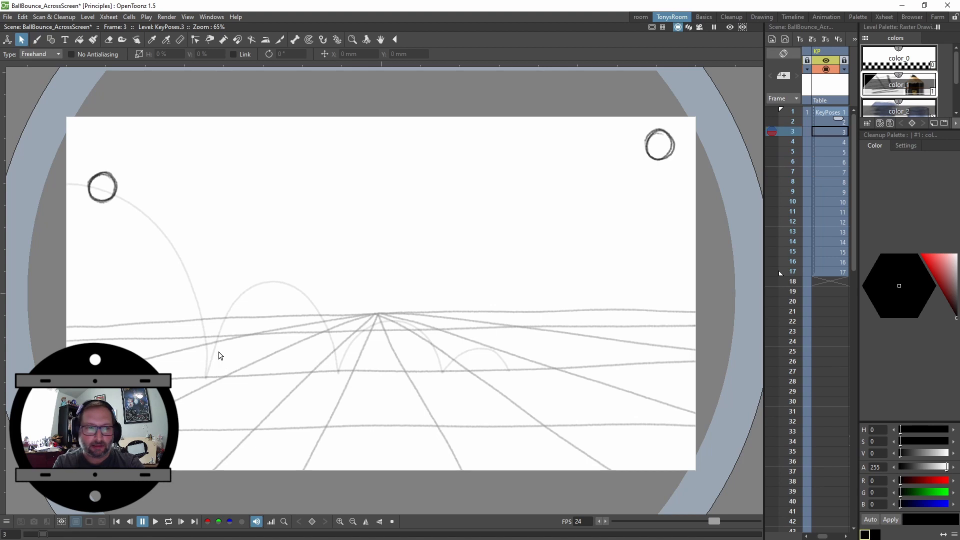
key(Down)
key(Down)
key(Down)
key(Down)
key(Down)
key(Down)
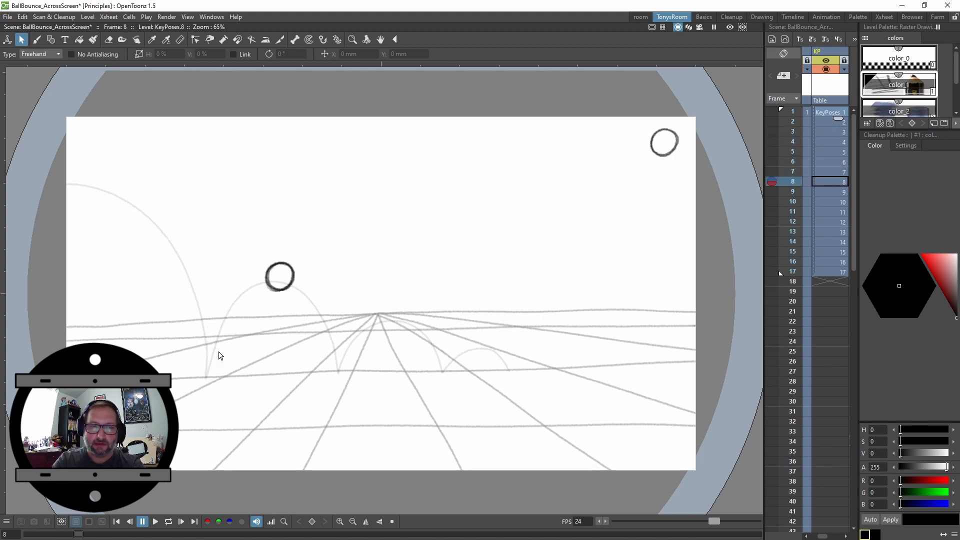
key(Down)
key(Down)
key(Down)
key(Down)
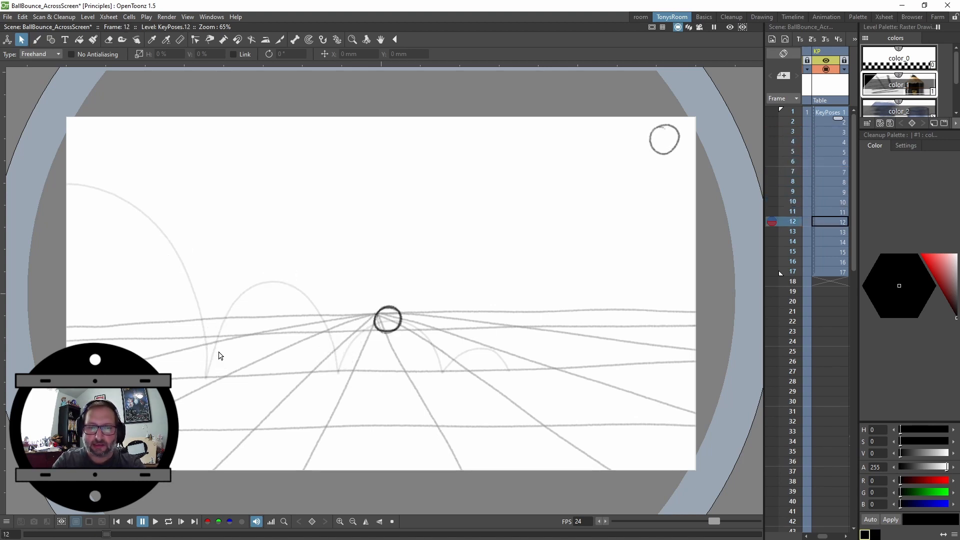
key(Down)
key(Down)
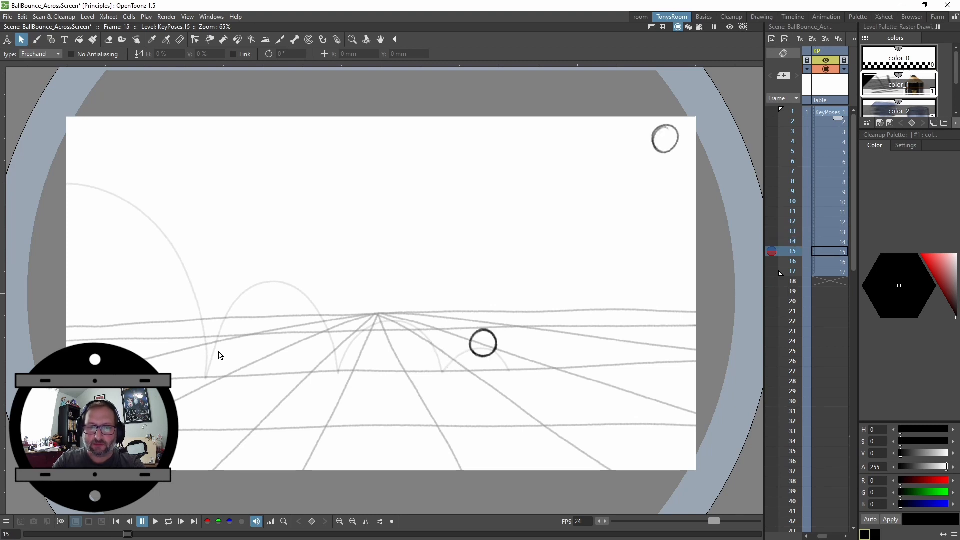
key(Down)
key(Down)
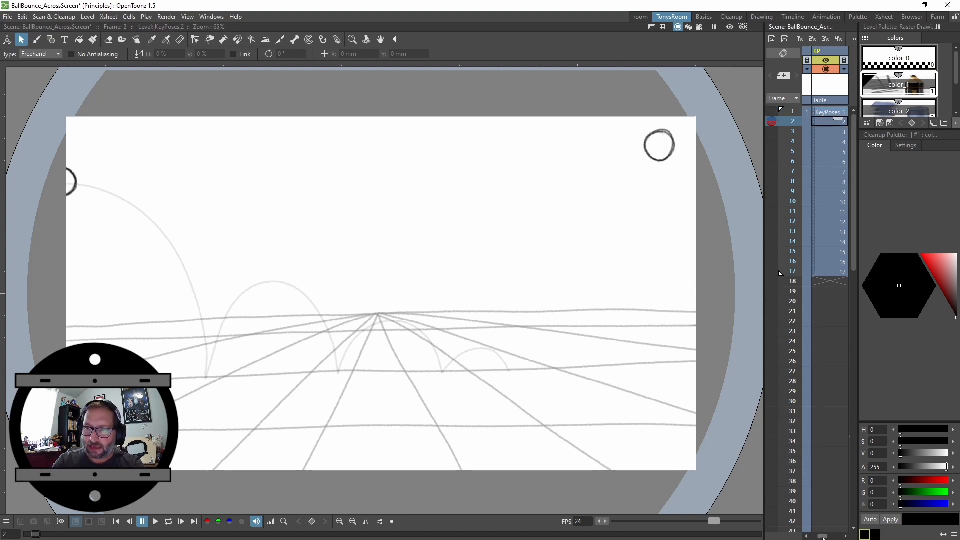
Hold the first KeyPoses drawing for an extra frame, shifting the later drawings down by one
drag(822, 536, 823, 535)
click(835, 116)
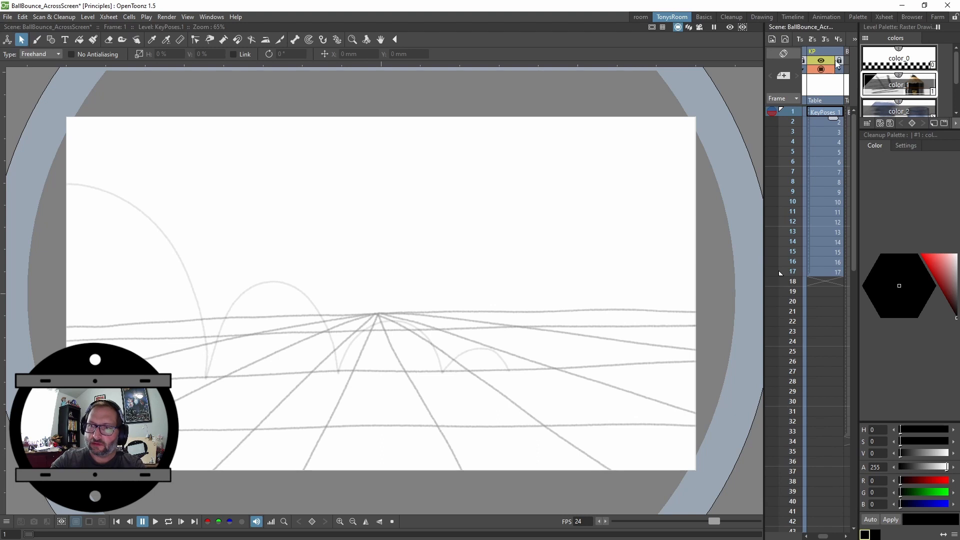
key(apostrophe)
key(Down)
key(Down)
key(Down)
key(Down)
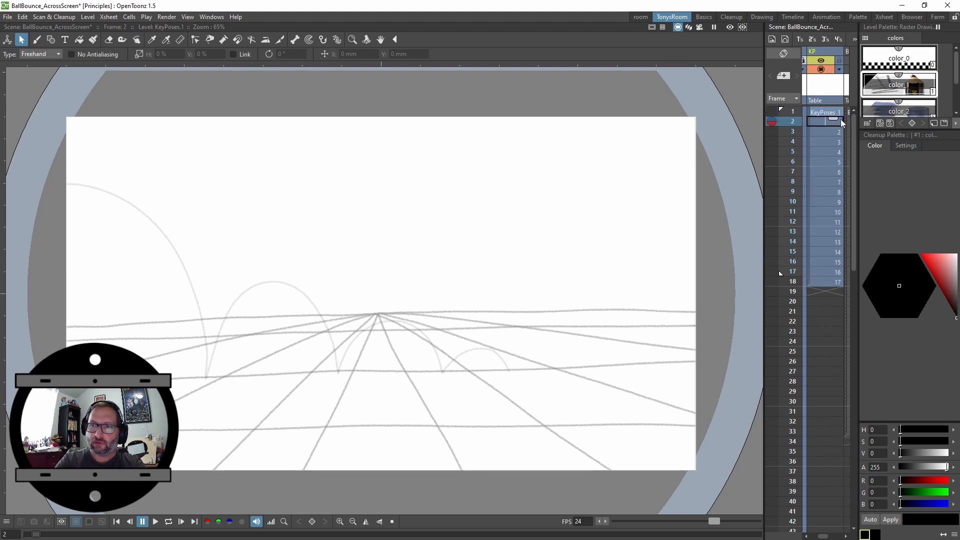
Go back to frame 1 and enable onion skin of the previous drawing while on frame 2
key(Up)
key(Up)
key(Up)
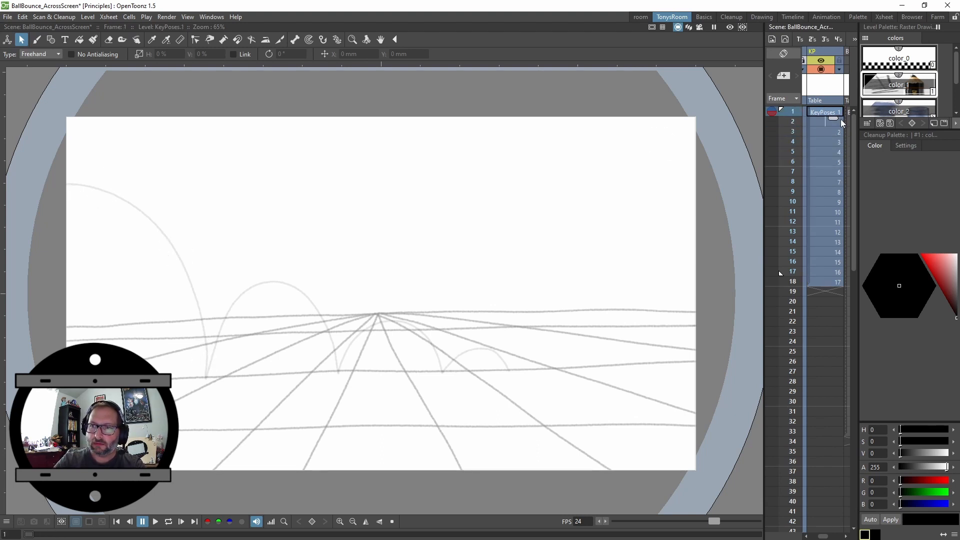
click(772, 121)
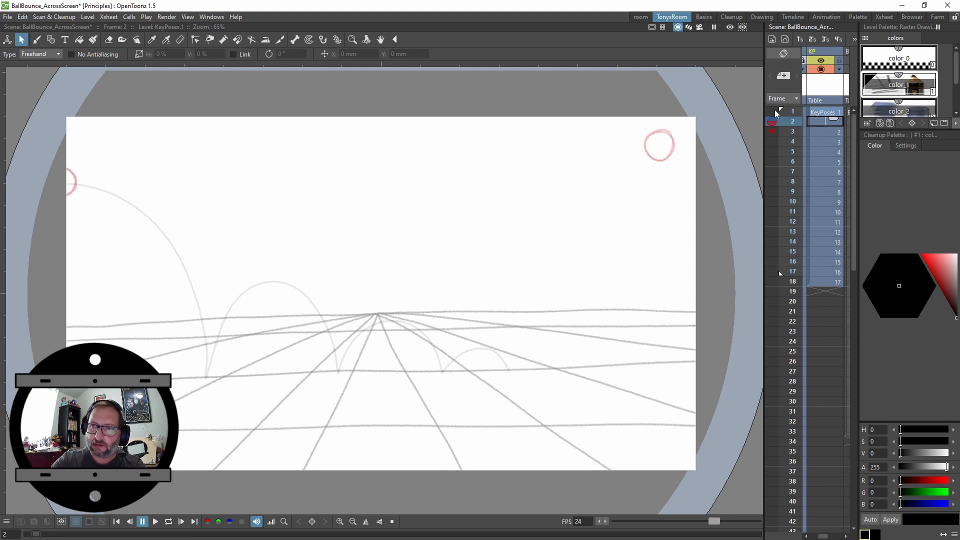
key(Down)
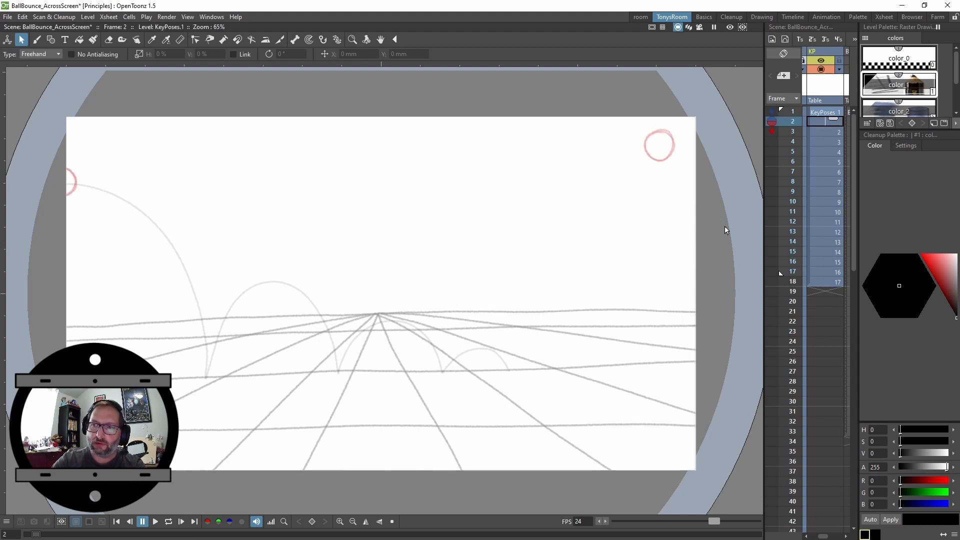
Step back and forth around frame 2 to compare the onion-skinned ball positions of the key poses
key(Up)
key(Up)
key(Down)
key(Down)
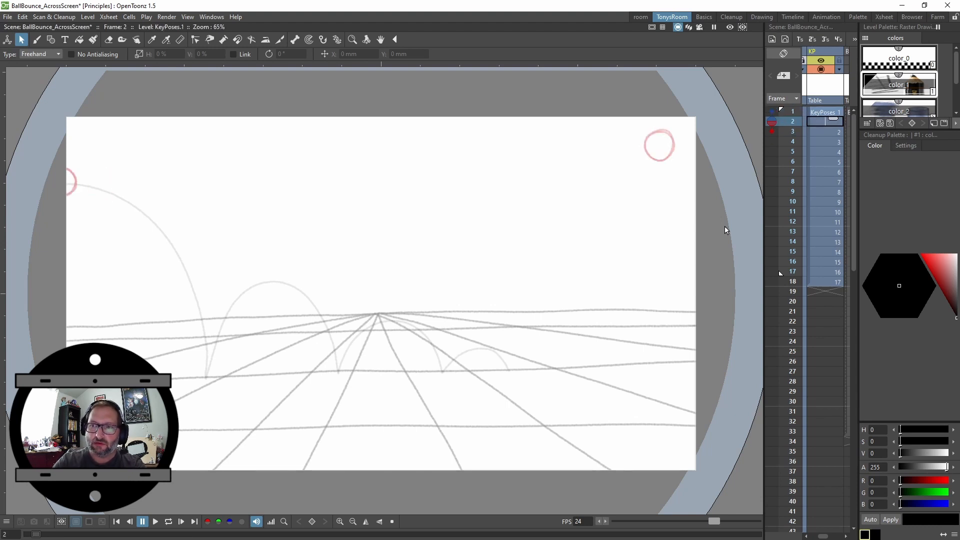
key(Up)
key(Up)
key(Down)
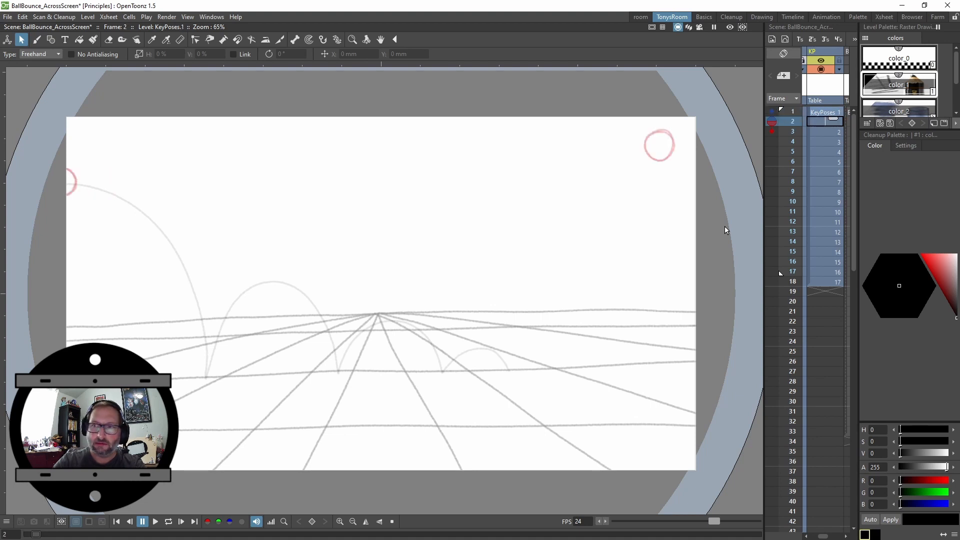
key(Down)
key(Up)
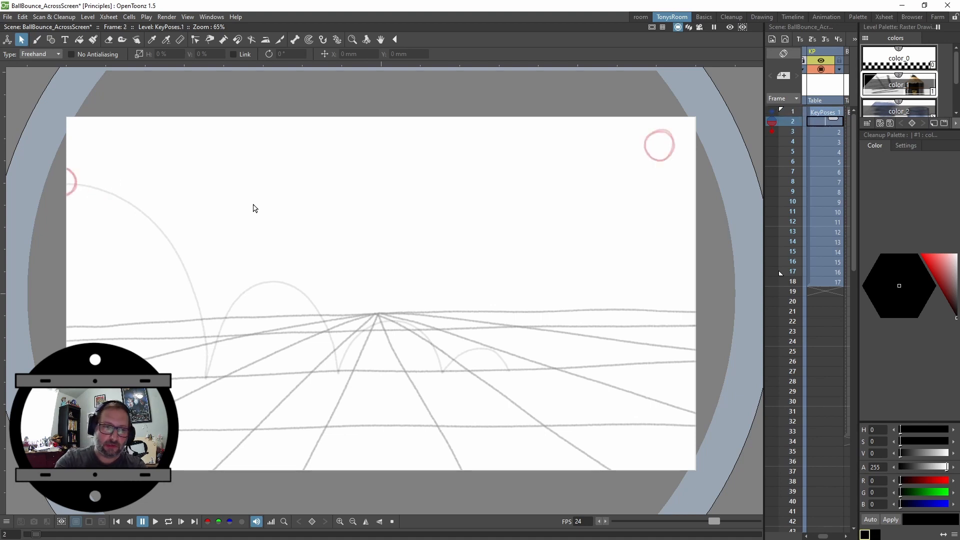
Switch to the Brush tool, step to frame 3 and hold its KeyPoses drawing for an extra frame
key(b)
key(Down)
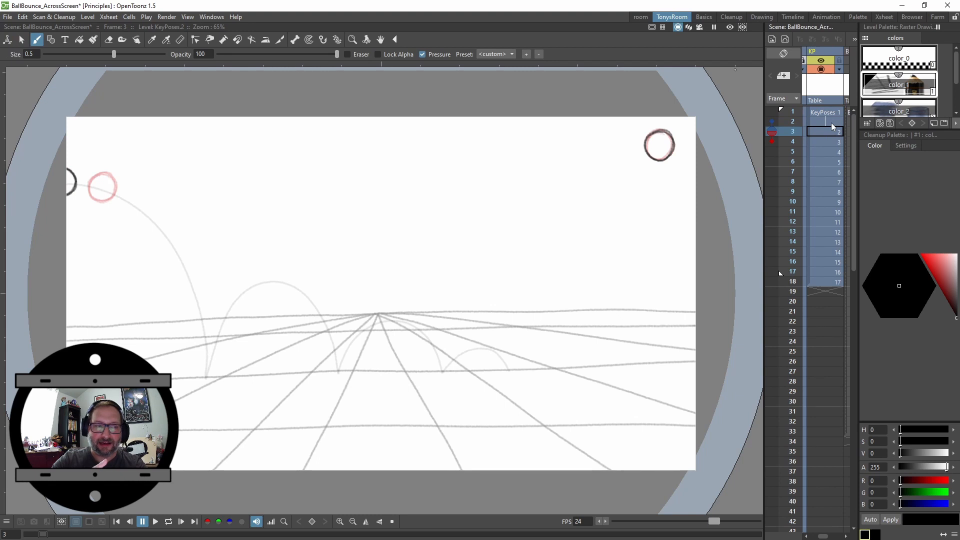
key(Up)
key(Up)
key(Down)
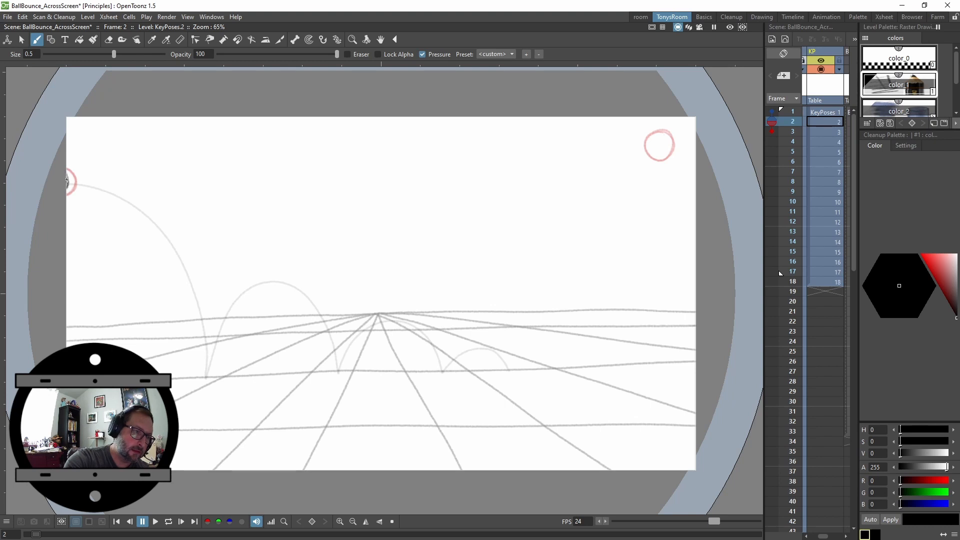
key(Down)
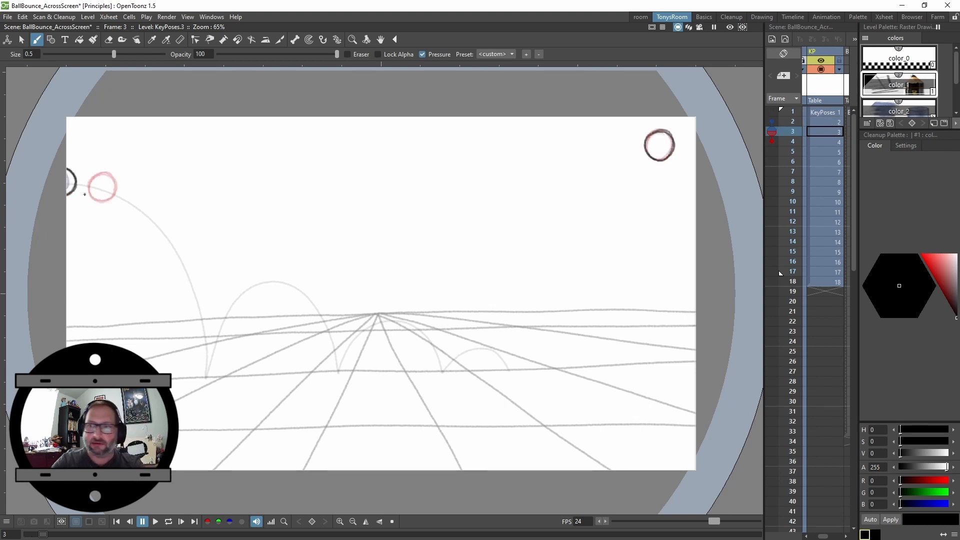
key(Down)
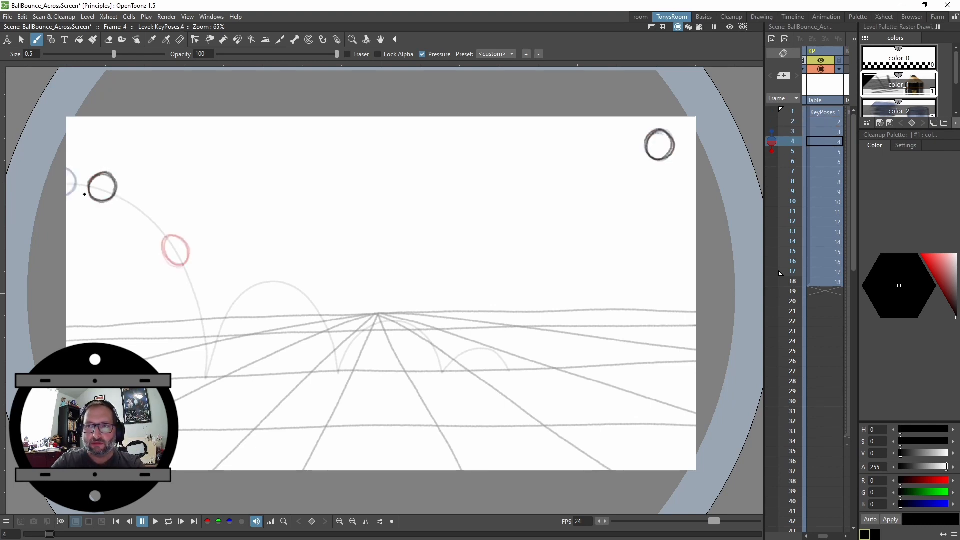
key(Up)
key(apostrophe)
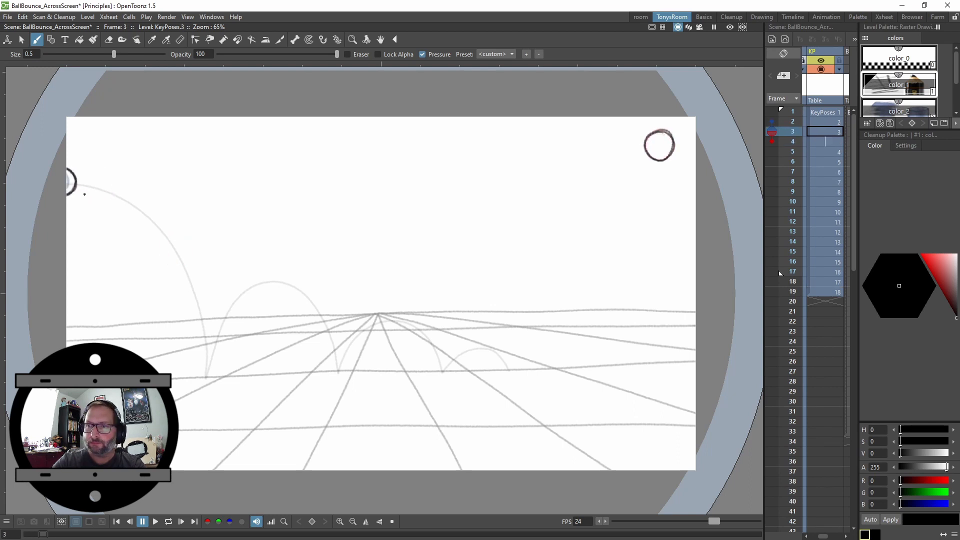
Duplicate the held drawing on frame 4 as a new drawing and redraw the ball a little further along the arc
key(Down)
key(Down)
key(Up)
key(Up)
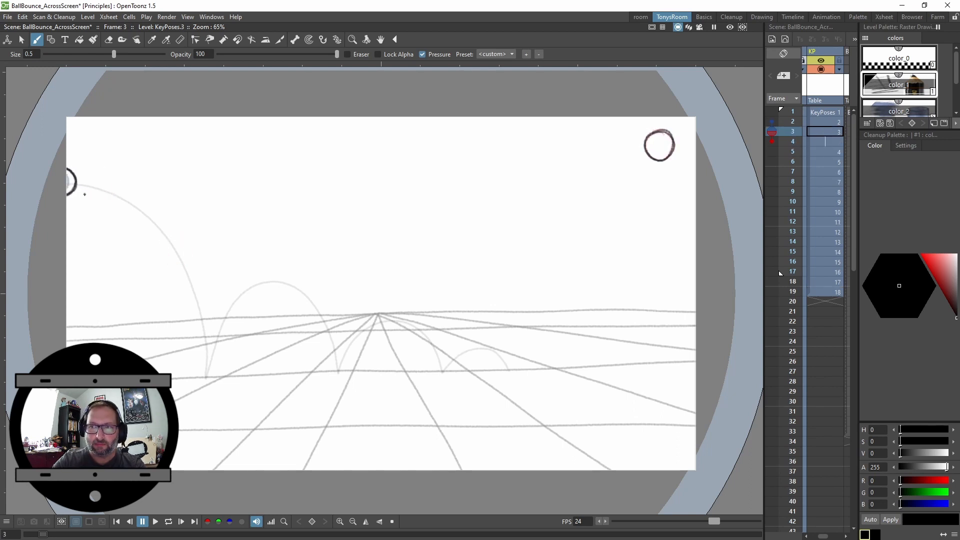
key(Down)
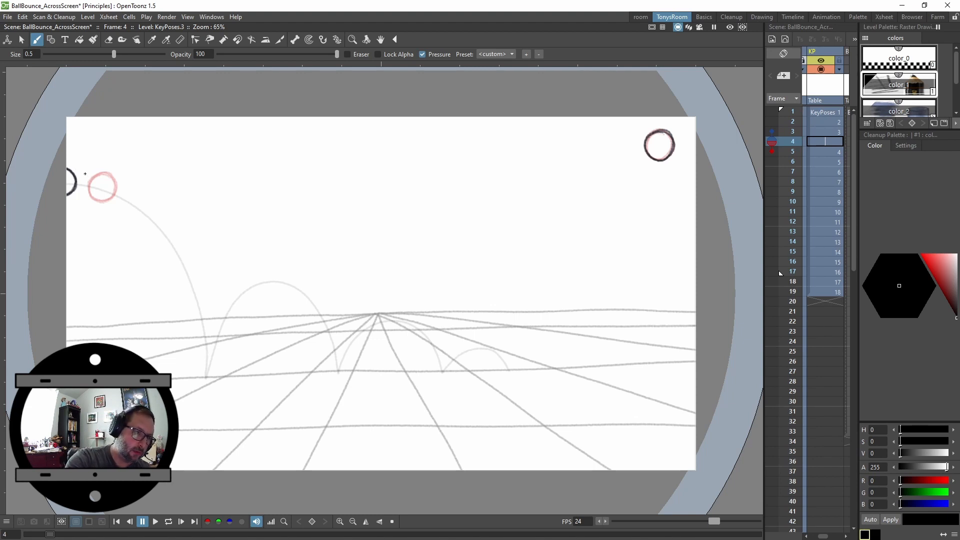
key(alt+d)
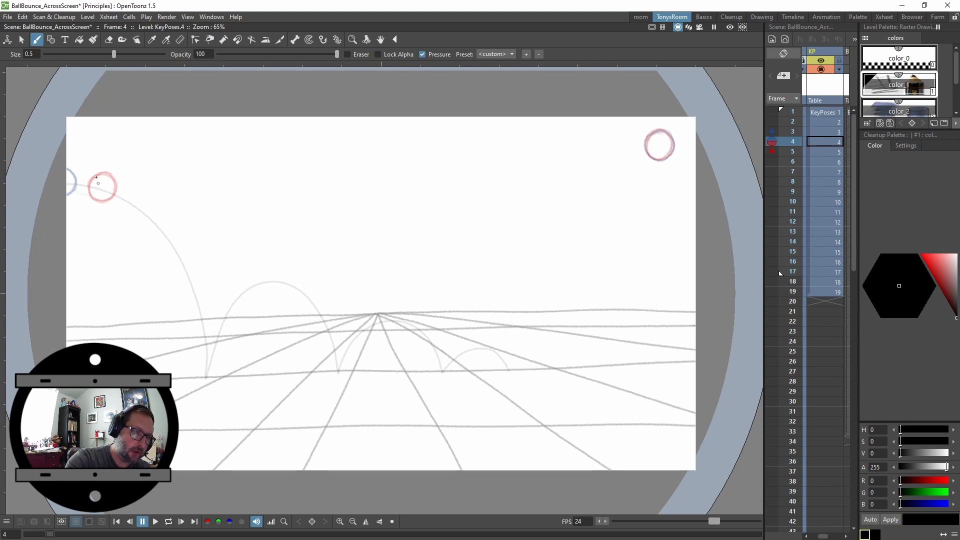
mouse_move(98, 191)
mouse_down()
mouse_move(82, 169)
mouse_move(79, 192)
mouse_move(93, 172)
mouse_move(71, 181)
mouse_move(98, 182)
mouse_move(77, 171)
mouse_move(96, 191)
mouse_move(85, 170)
mouse_move(85, 196)
mouse_move(88, 170)
mouse_up()
Flip between frames 4 and 5 to compare the ball positions
key(period)
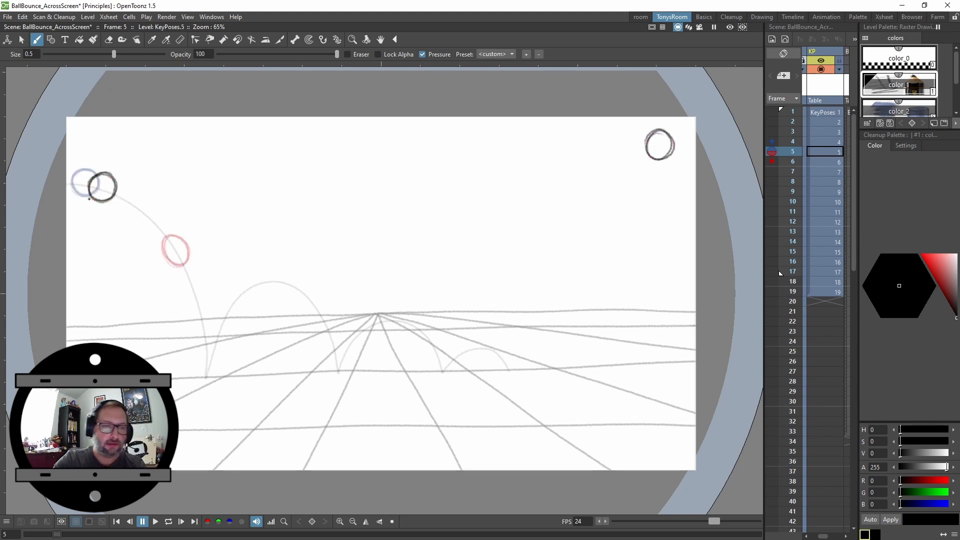
key(period)
key(period)
key(comma)
key(comma)
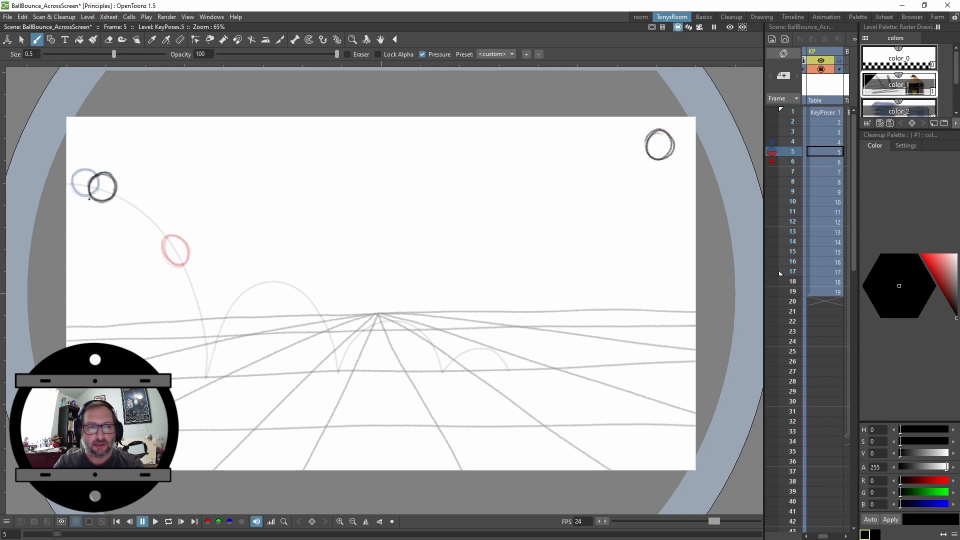
key(period)
key(comma)
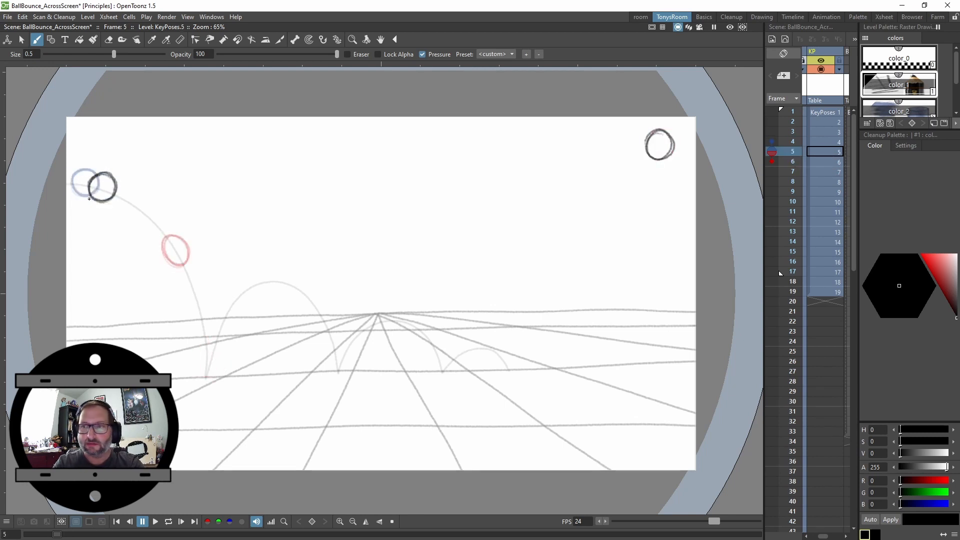
key(period)
key(comma)
Hold drawing 5 for an extra frame and draw a new ball position on frame 6 along the arc
key(apostrophe)
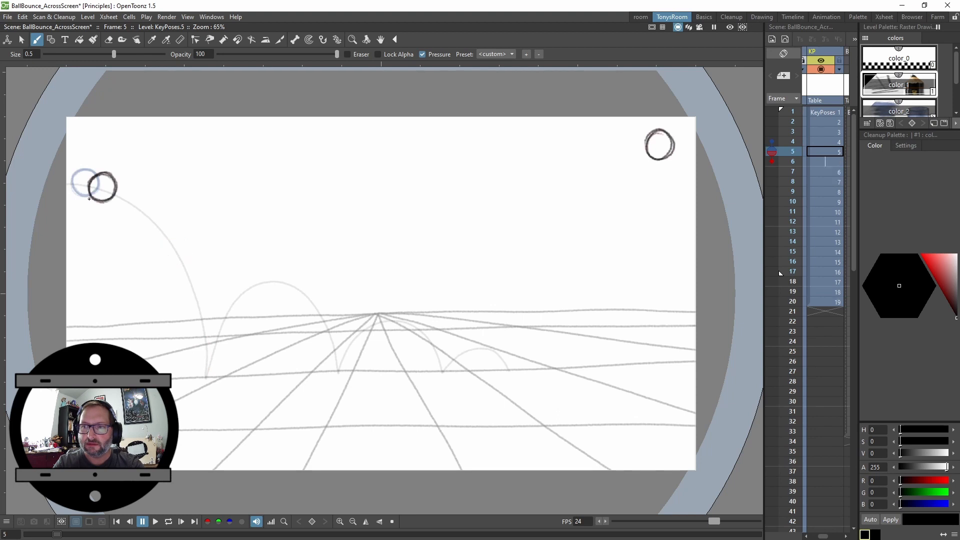
key(period)
key(period)
key(comma)
key(comma)
key(period)
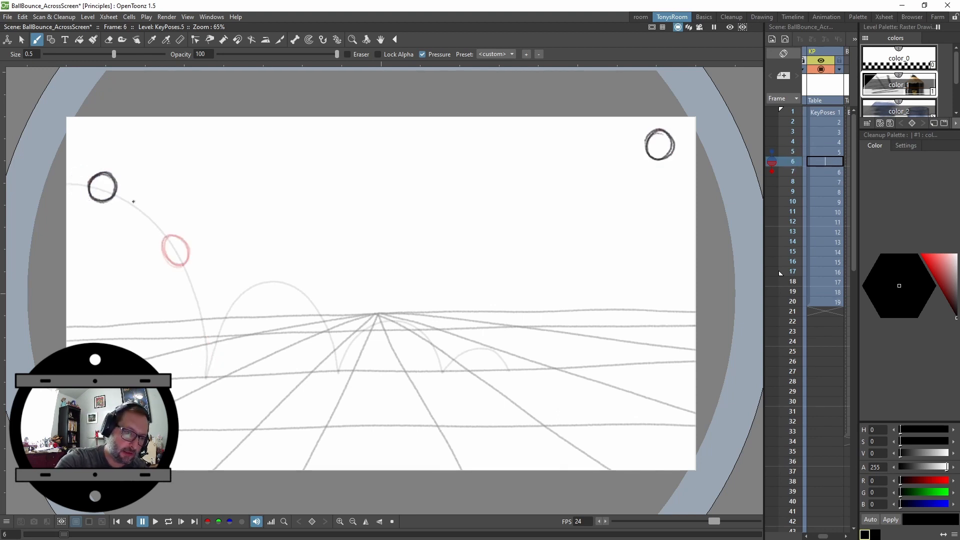
click(144, 215)
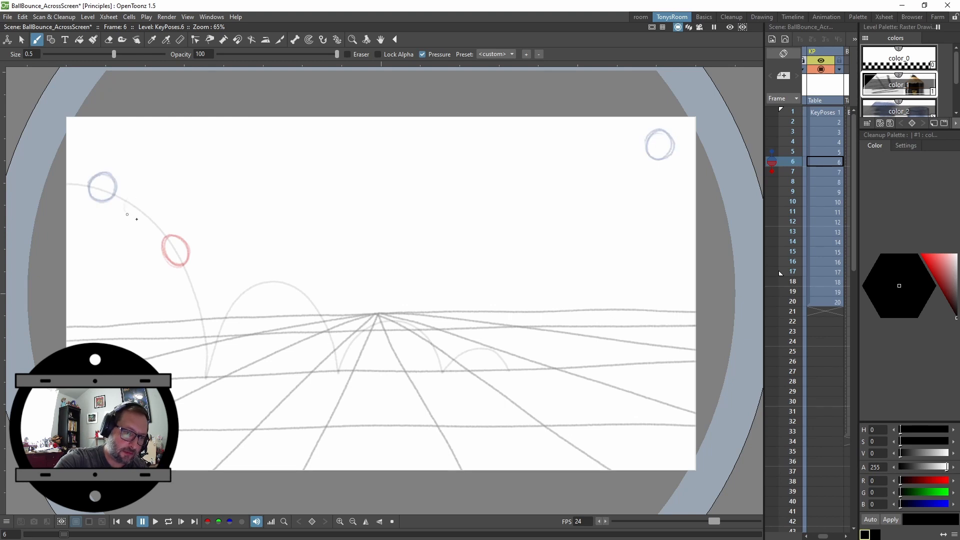
mouse_move(136, 219)
mouse_down()
mouse_move(144, 197)
mouse_move(125, 201)
mouse_move(147, 212)
mouse_move(133, 193)
mouse_move(136, 218)
mouse_move(124, 198)
mouse_up()
Flip through the KeyPoses frames to check the spacing of the ball along the bounce arcs
key(comma)
key(comma)
key(comma)
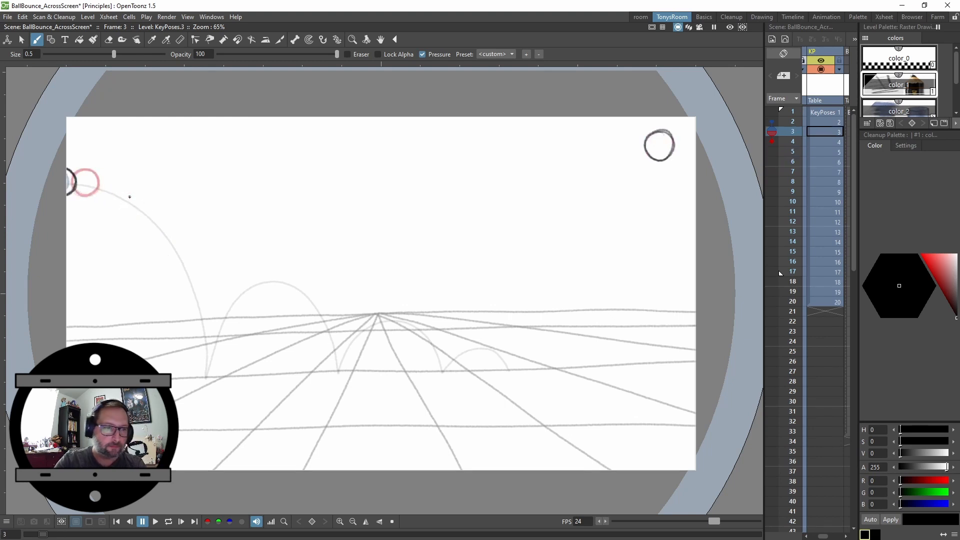
key(period)
key(period)
key(period)
key(period)
key(period)
key(period)
key(period)
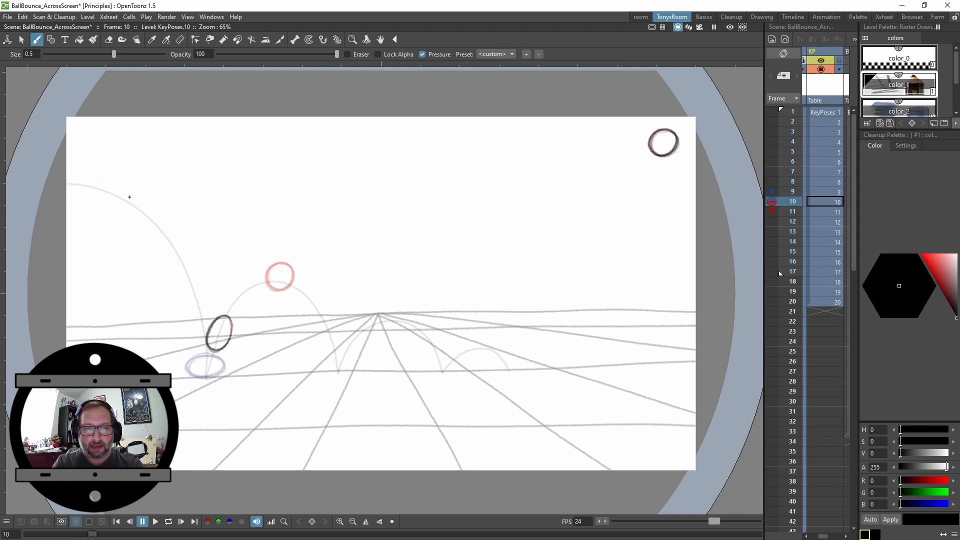
key(comma)
key(comma)
key(comma)
key(comma)
key(comma)
key(comma)
key(comma)
key(comma)
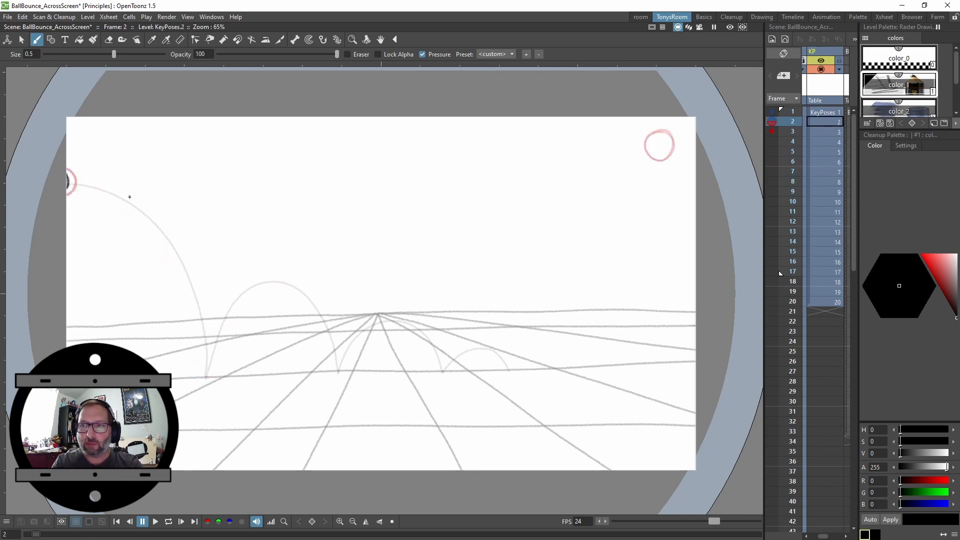
key(period)
key(period)
key(period)
key(period)
key(period)
key(period)
key(period)
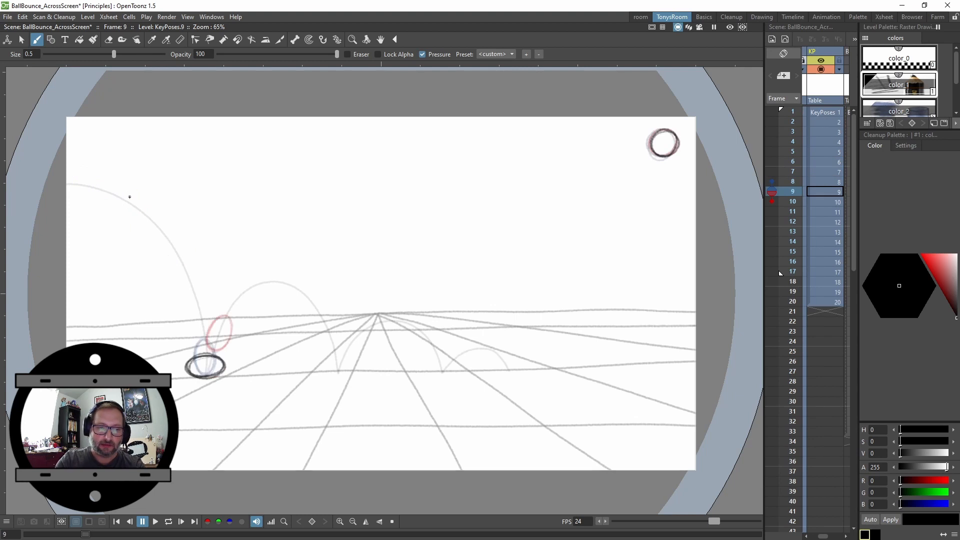
key(comma)
key(comma)
key(comma)
key(comma)
key(comma)
key(comma)
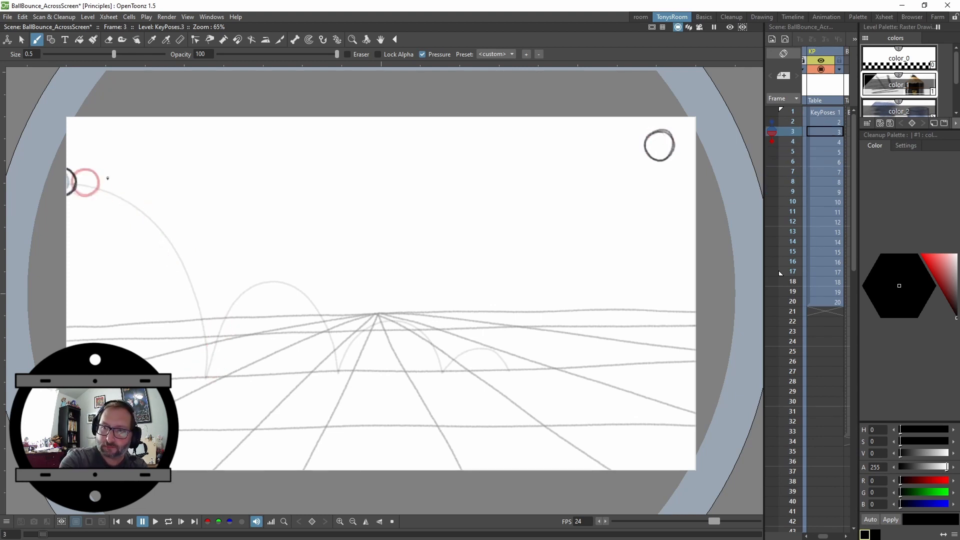
key(comma)
key(comma)
key(period)
key(period)
key(period)
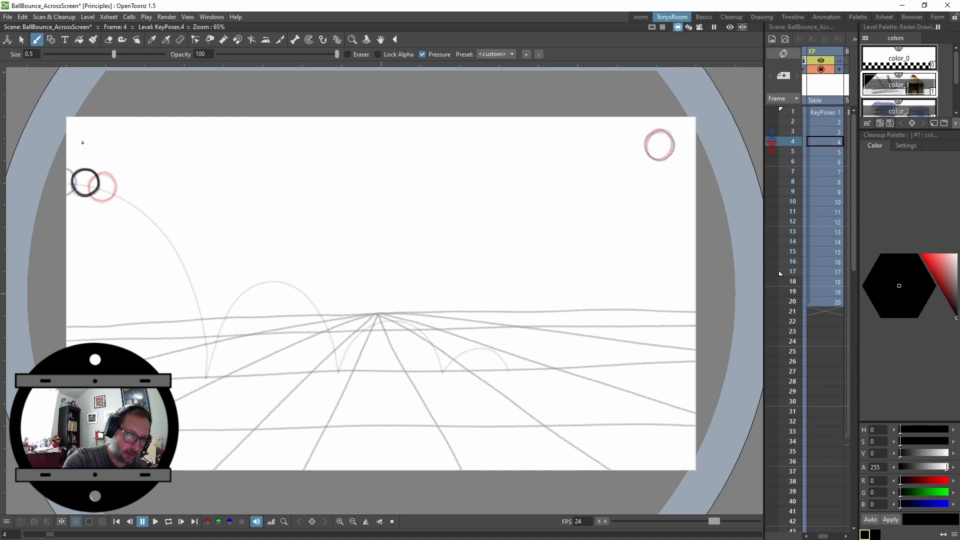
Sketch spacing chart lines on the drawings at frames 4 and 9, redoing the first stroke once
drag(208, 137, 242, 141)
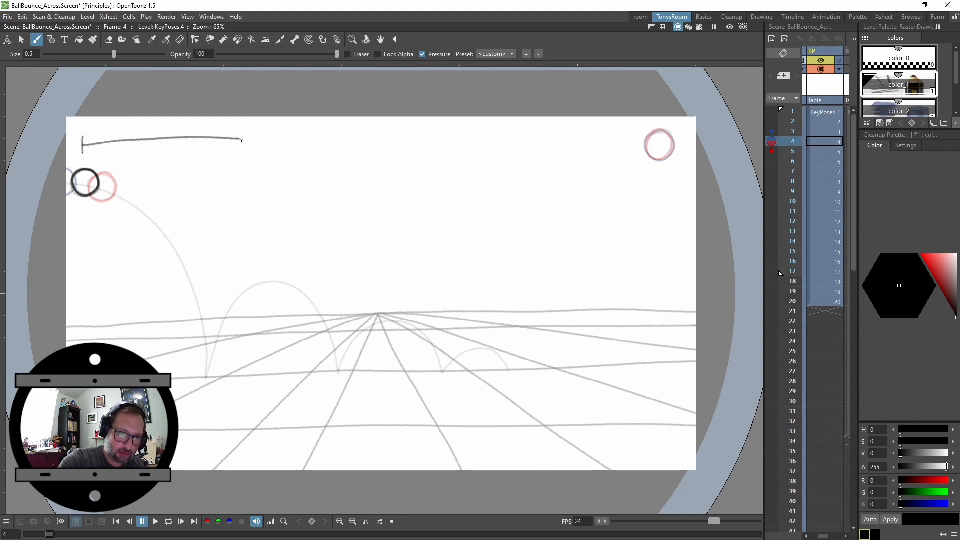
key(ctrl+z)
drag(135, 145, 195, 140)
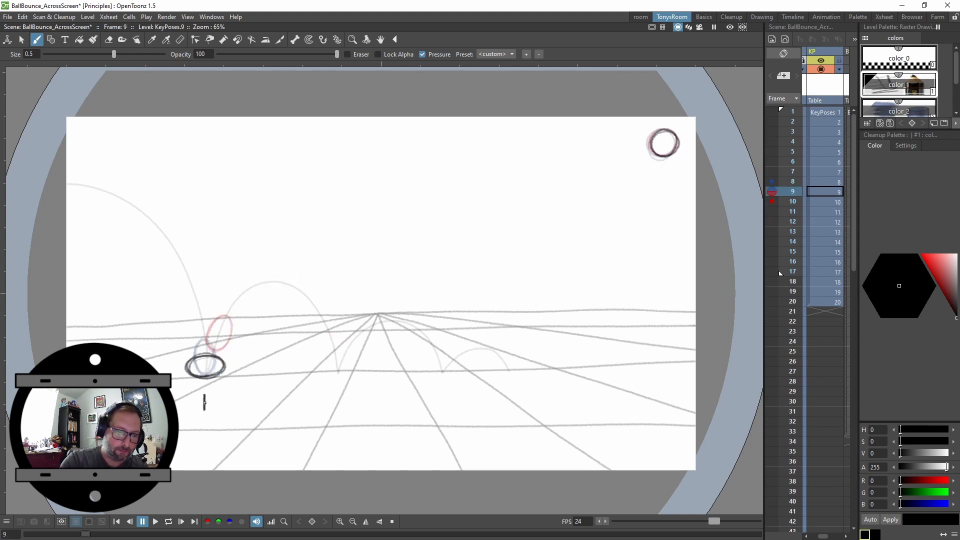
drag(205, 403, 268, 399)
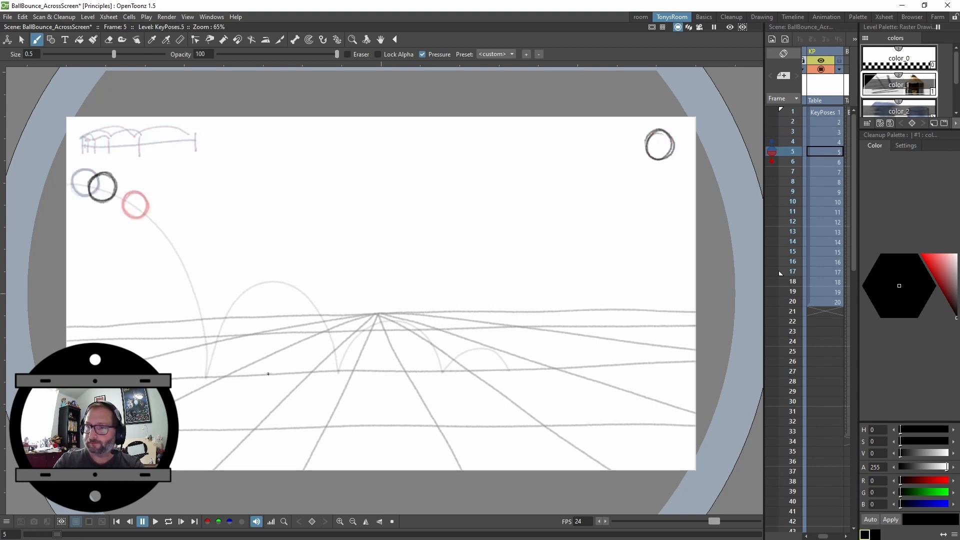
Scroll the Xsheet to the Breakdowns column and turn on its preview and camstand visibility
drag(823, 536, 824, 536)
key(Up)
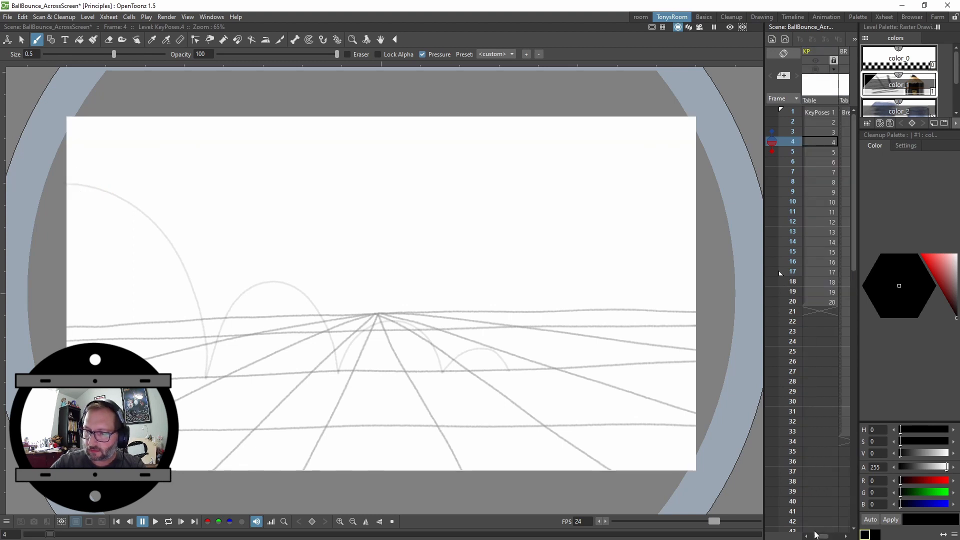
drag(823, 535, 826, 536)
click(846, 60)
click(831, 61)
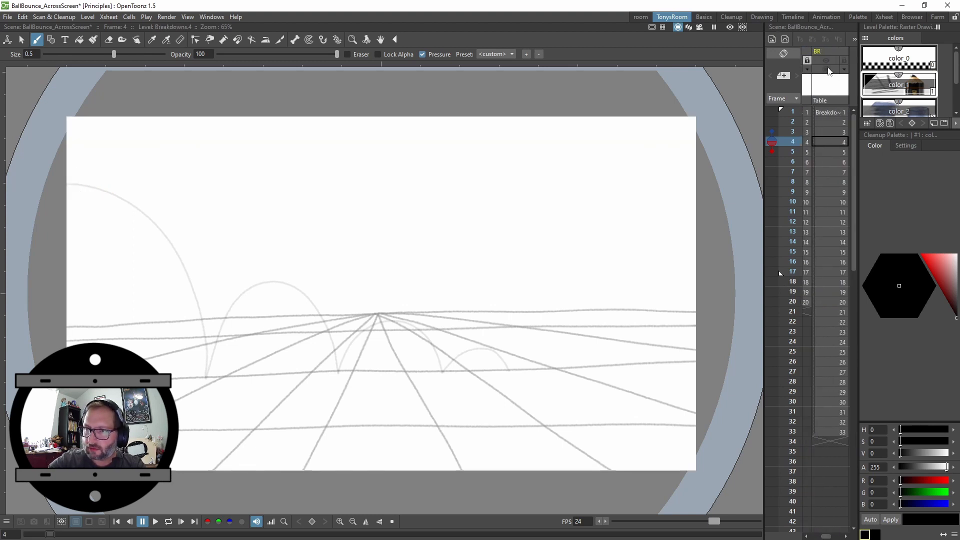
click(828, 69)
click(832, 86)
click(835, 113)
Step through and play back the Breakdowns column frames
key(Down)
key(Down)
key(Down)
key(Down)
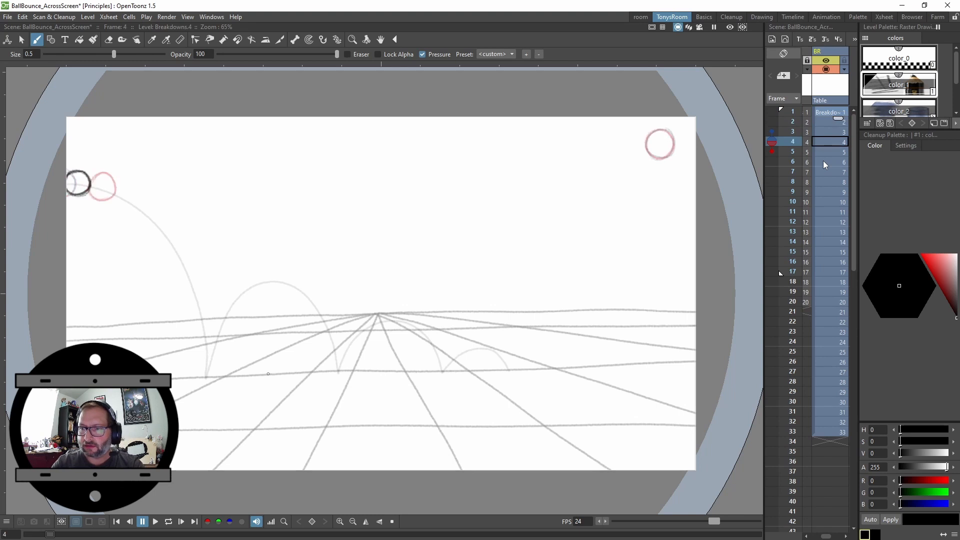
key(Down)
key(Down)
key(Down)
key(Down)
key(Down)
key(Down)
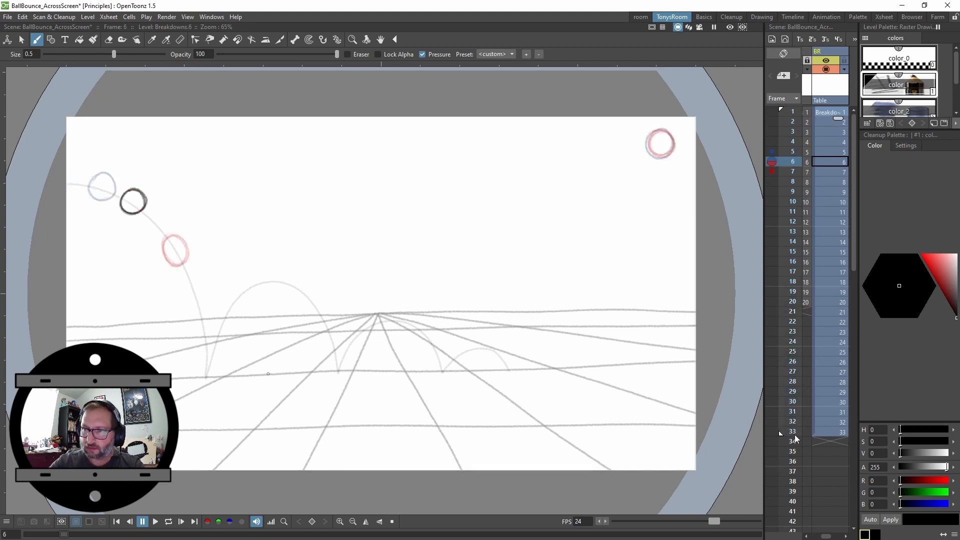
key(Down)
key(Down)
key(Down)
key(Down)
key(Down)
key(Down)
key(Down)
key(Down)
key(Down)
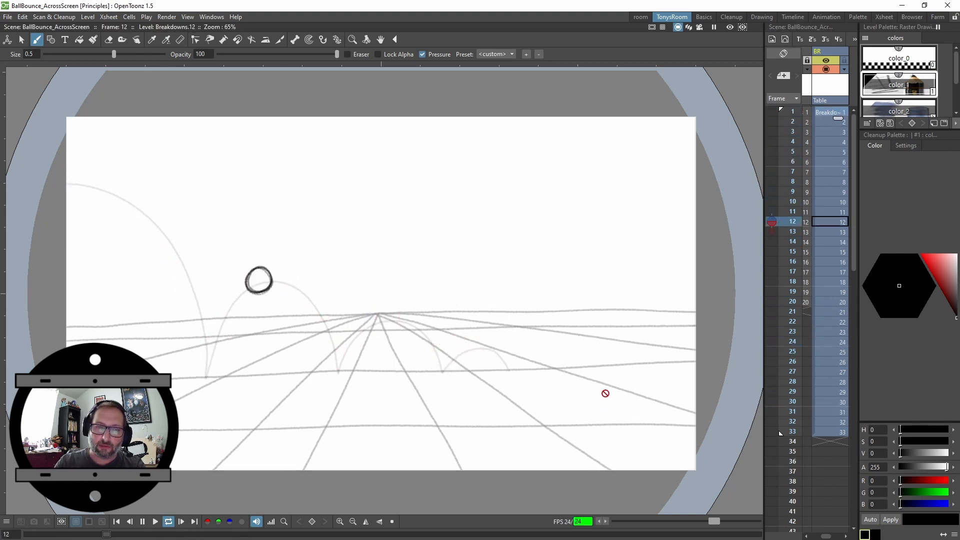
key(p)
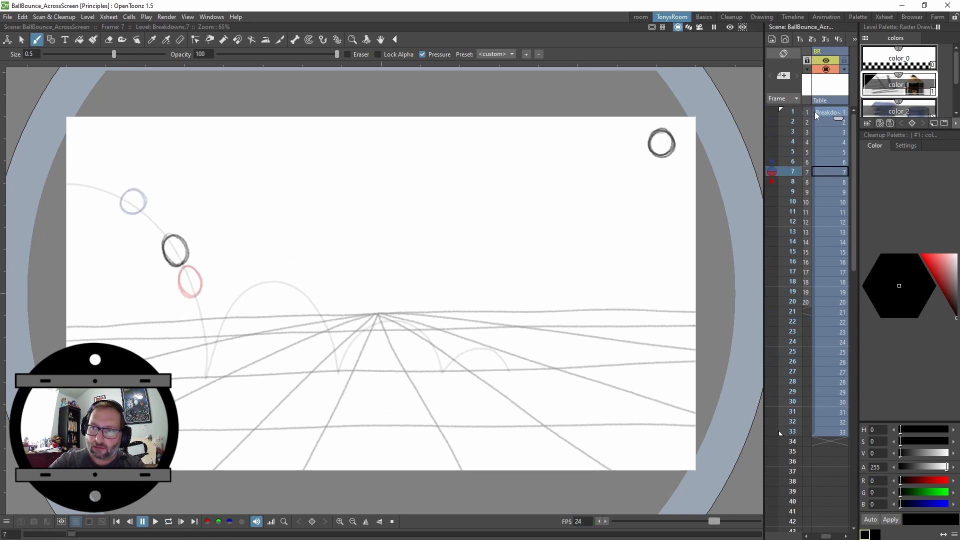
Select the Breakdowns column and reframe its drawings on twos
click(819, 133)
click(814, 115)
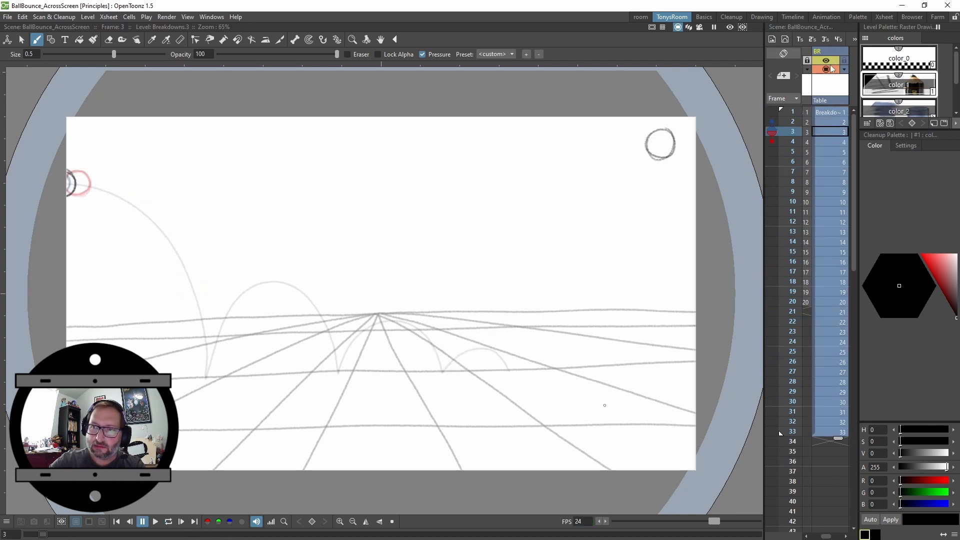
click(812, 39)
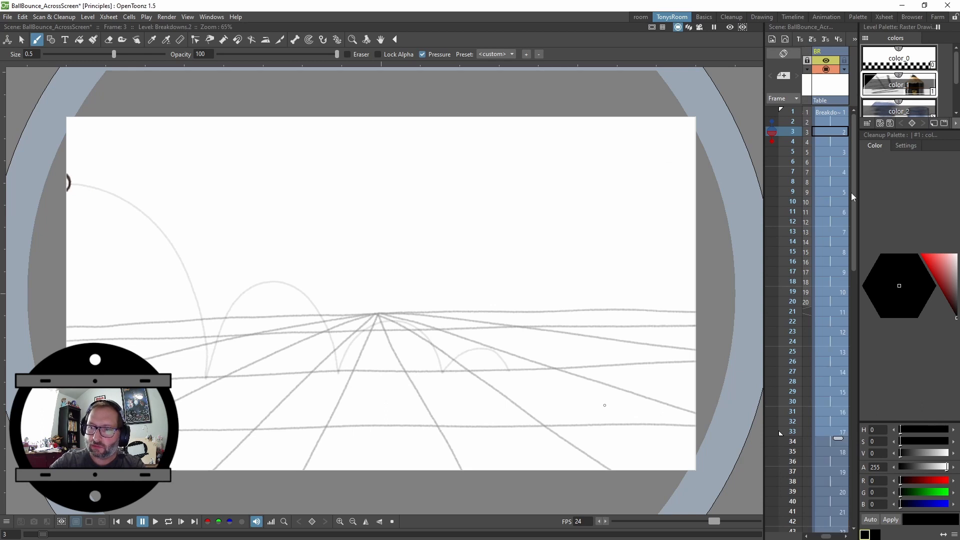
Step through the retimed Breakdowns frames from frame 1
mouse_move(851, 193)
mouse_down()
mouse_move(857, 346)
mouse_move(860, 186)
mouse_up()
click(833, 116)
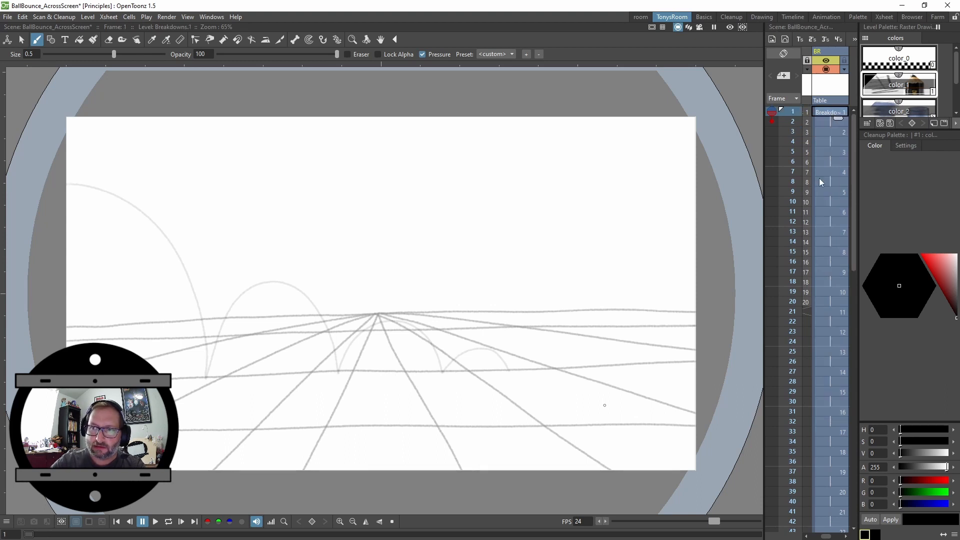
key(Down)
key(Down)
key(Down)
key(Down)
key(Down)
key(Down)
key(Down)
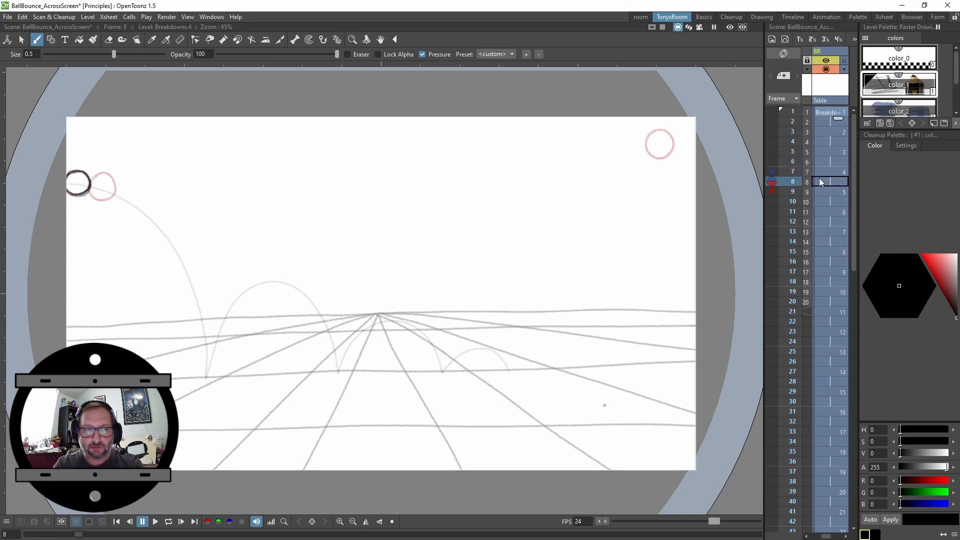
Play back the Breakdowns column and step frame by frame through the final bounce frames 40 to 66
key(p)
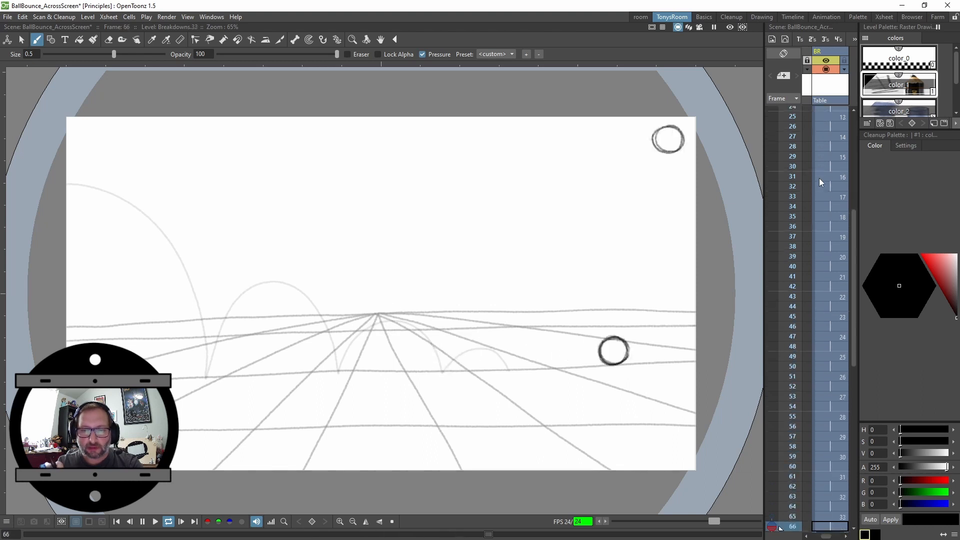
key(l)
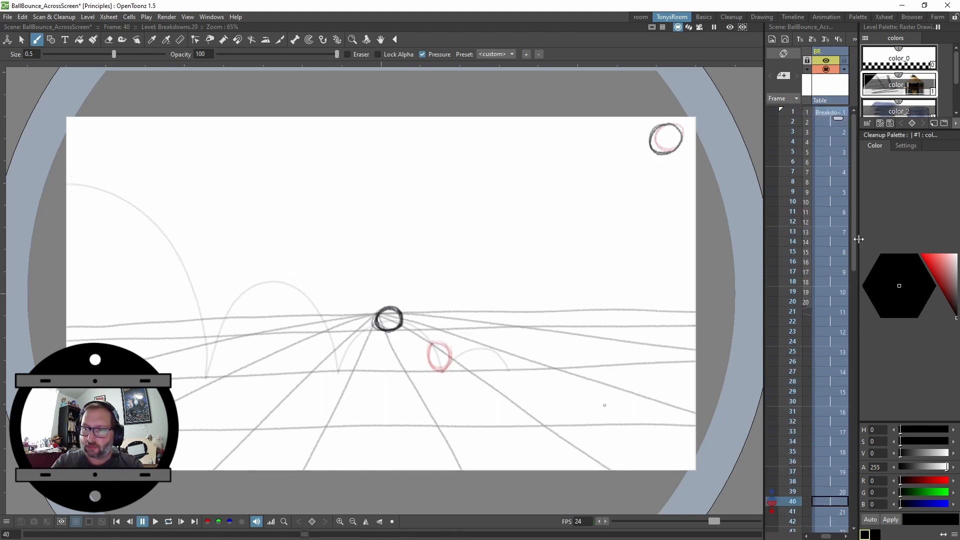
drag(853, 255, 847, 415)
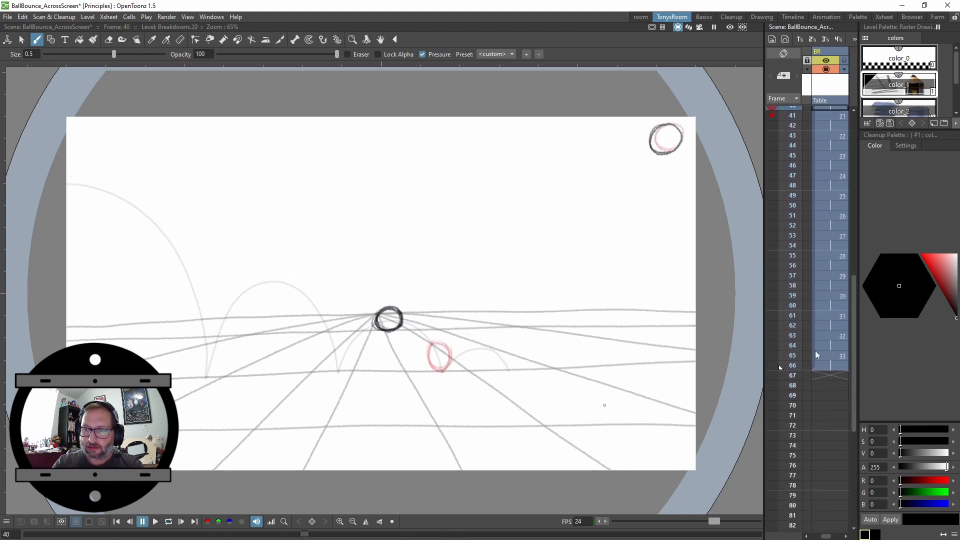
key(Down)
key(Down)
key(Down)
key(Down)
key(Down)
key(Down)
key(Down)
key(Down)
key(Down)
key(Down)
key(Down)
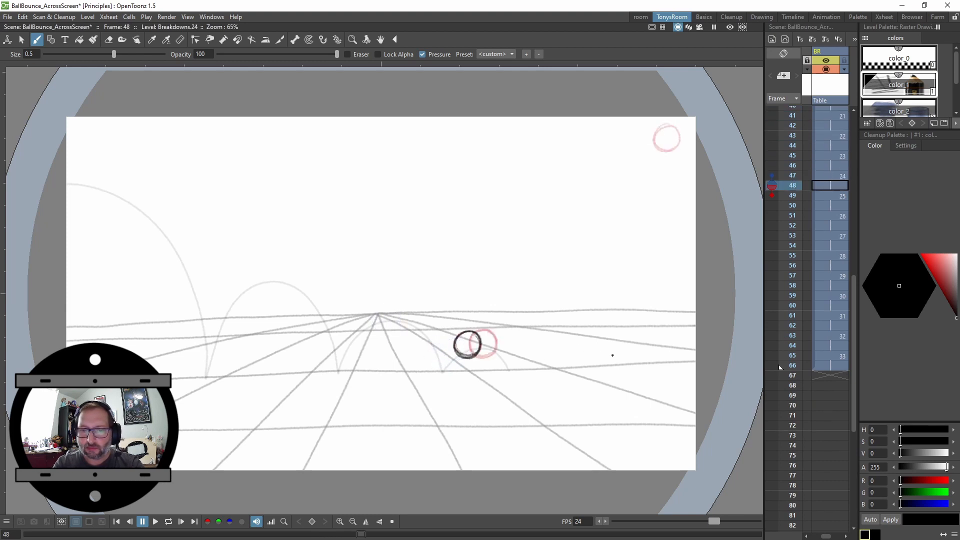
key(Down)
key(Down)
key(Down)
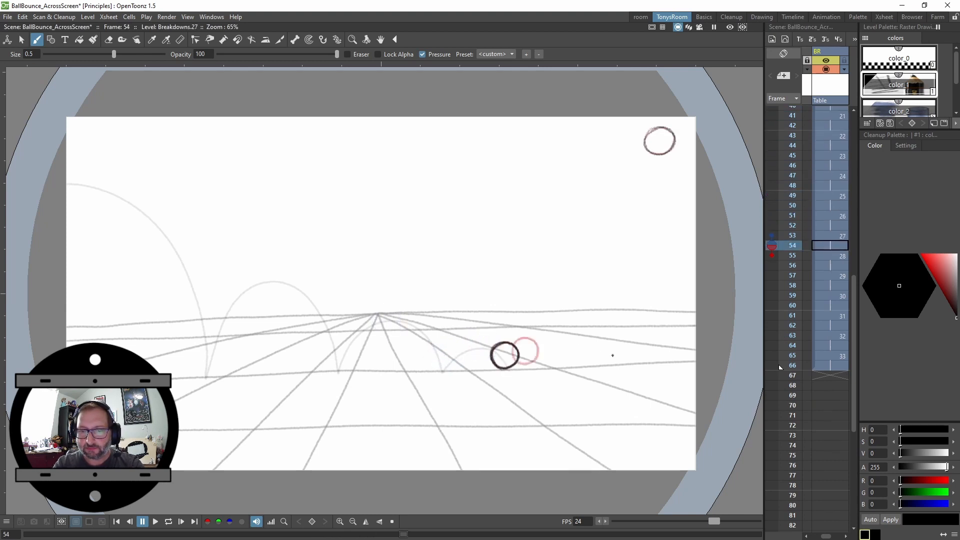
key(Down)
key(Down)
key(Down)
key(Down)
key(Down)
key(Down)
key(Down)
key(Down)
key(Down)
key(Down)
key(Down)
key(Up)
key(Up)
key(Up)
key(Up)
key(Up)
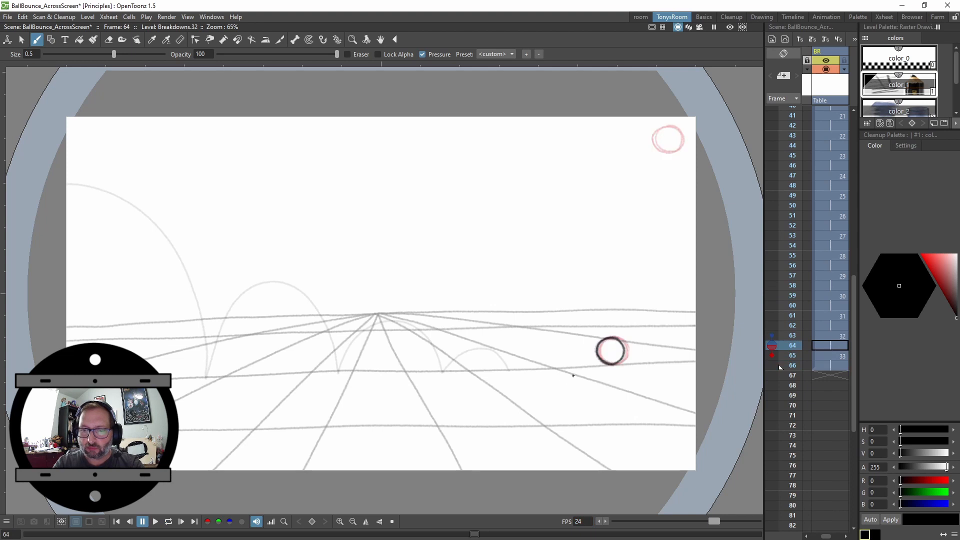
key(Up)
key(Up)
key(Up)
key(Up)
key(Up)
key(Up)
key(Up)
key(Up)
key(Up)
key(Down)
key(Down)
key(Down)
key(Down)
key(Down)
key(Down)
key(Down)
key(Down)
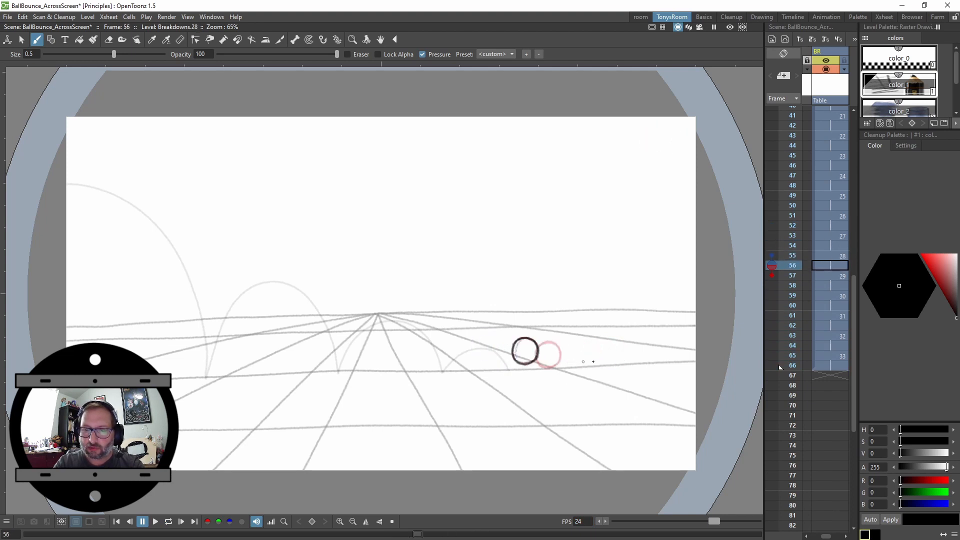
key(Down)
key(Down)
key(Down)
key(Down)
key(Down)
key(Down)
key(Down)
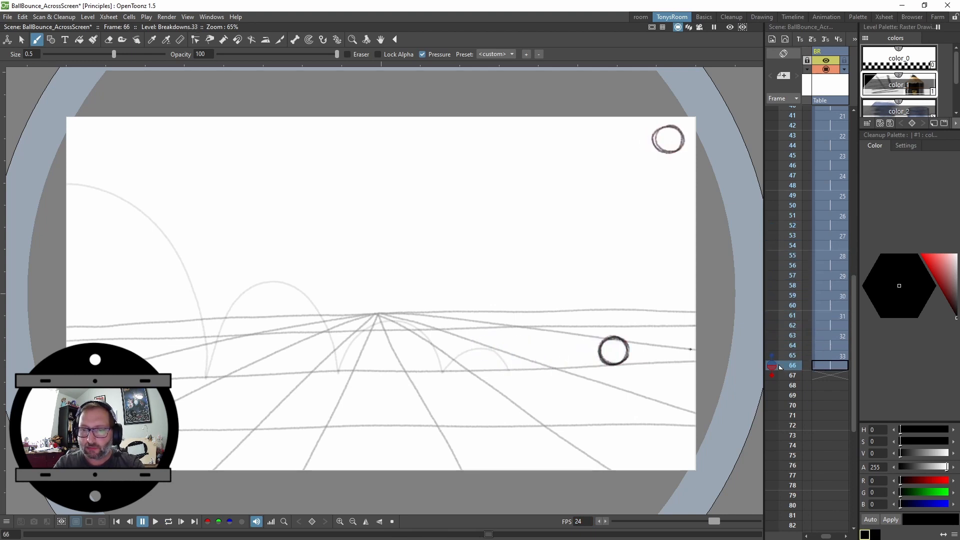
key(Up)
key(Up)
key(Up)
key(Up)
key(Up)
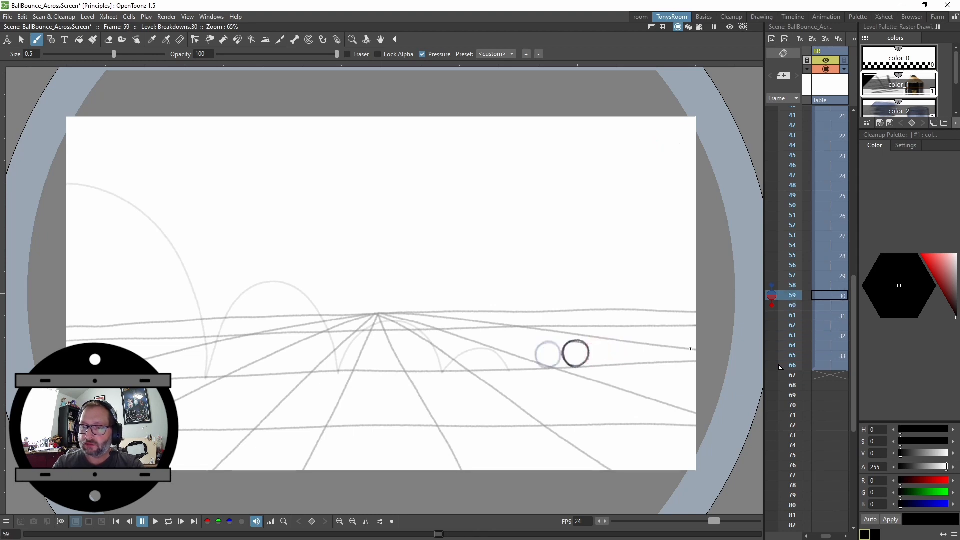
key(Down)
key(Down)
Insert extra frames after drawing 31 in the Breakdowns column to slow the ball near the end
click(843, 320)
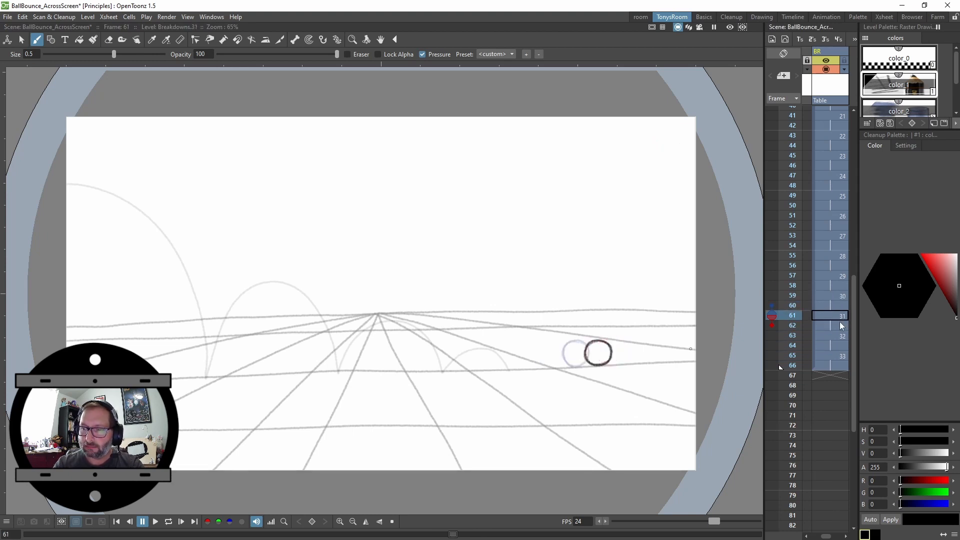
drag(831, 315, 837, 365)
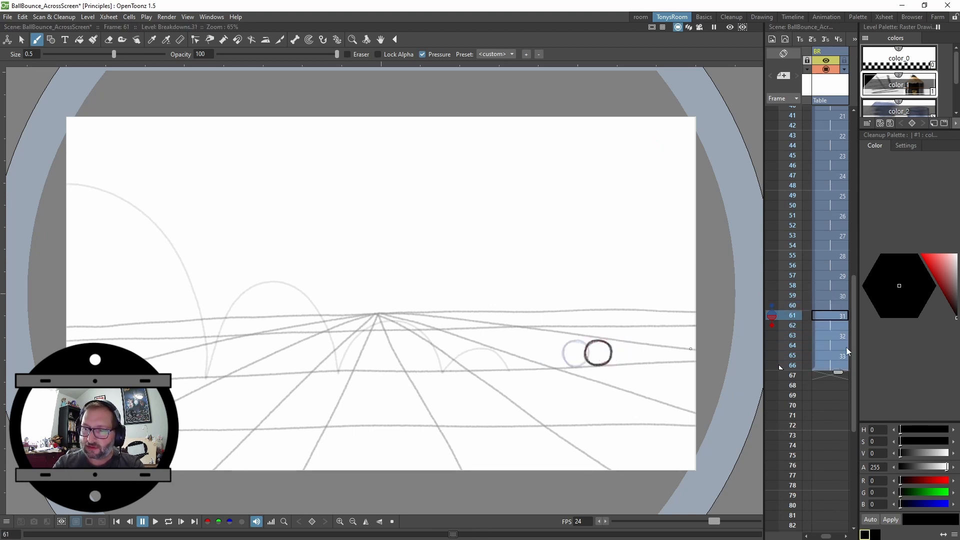
click(825, 40)
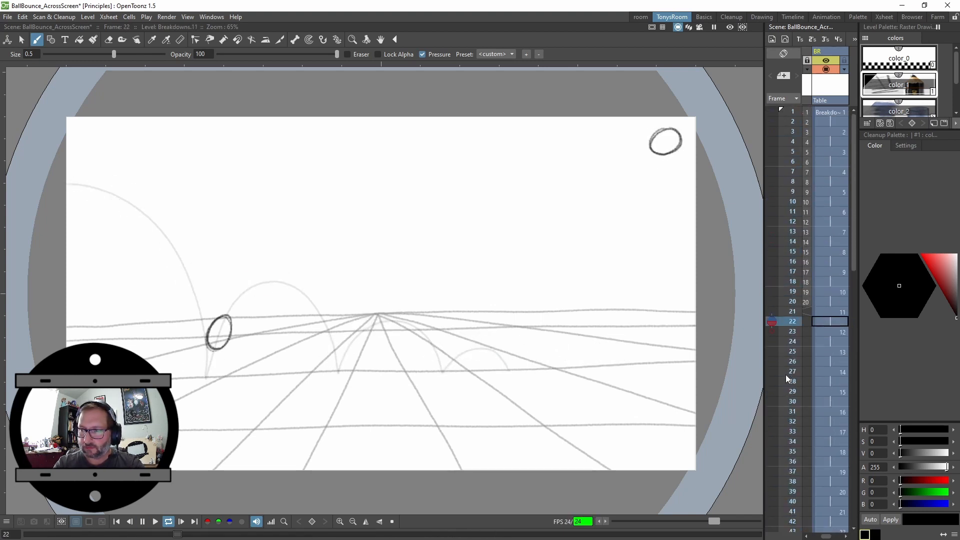
key(l)
drag(853, 253, 852, 399)
scroll(852, 400, down, 2)
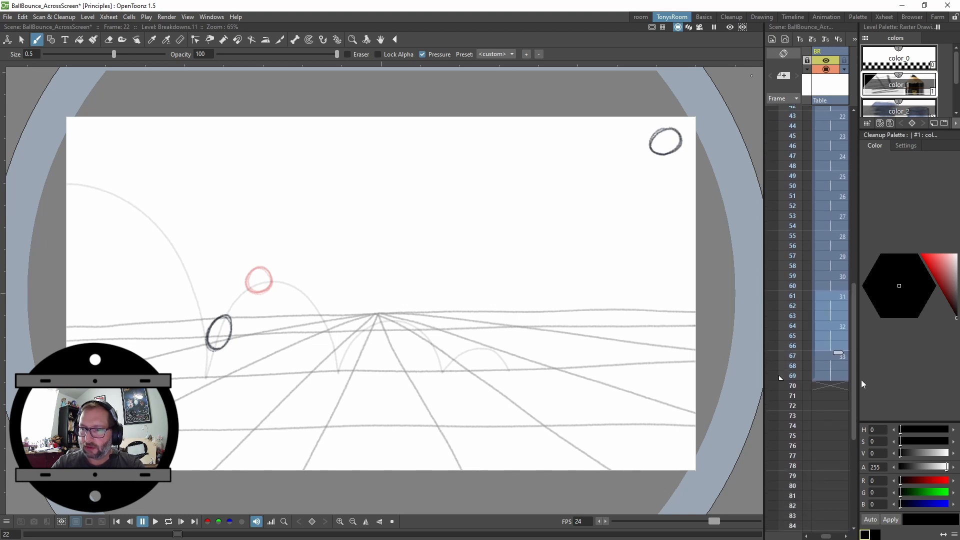
click(829, 295)
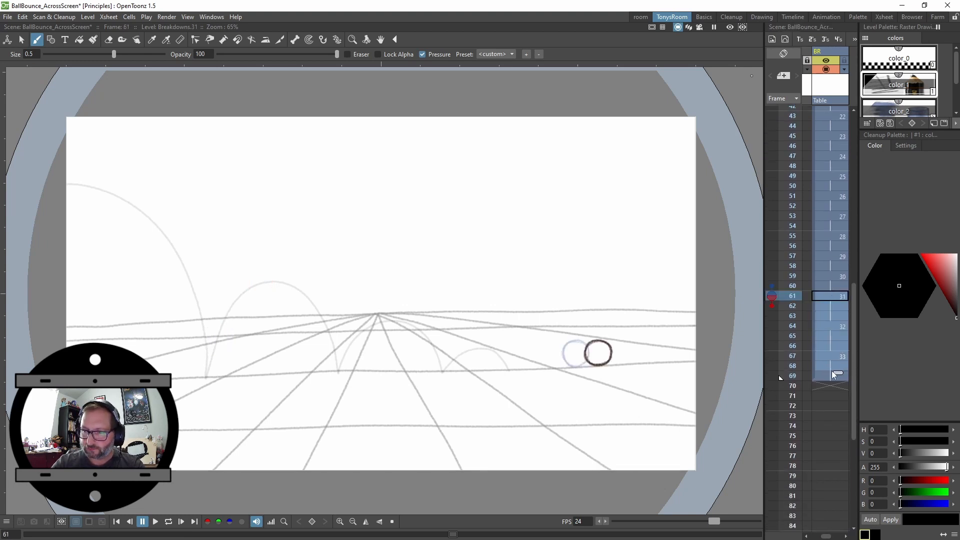
click(839, 39)
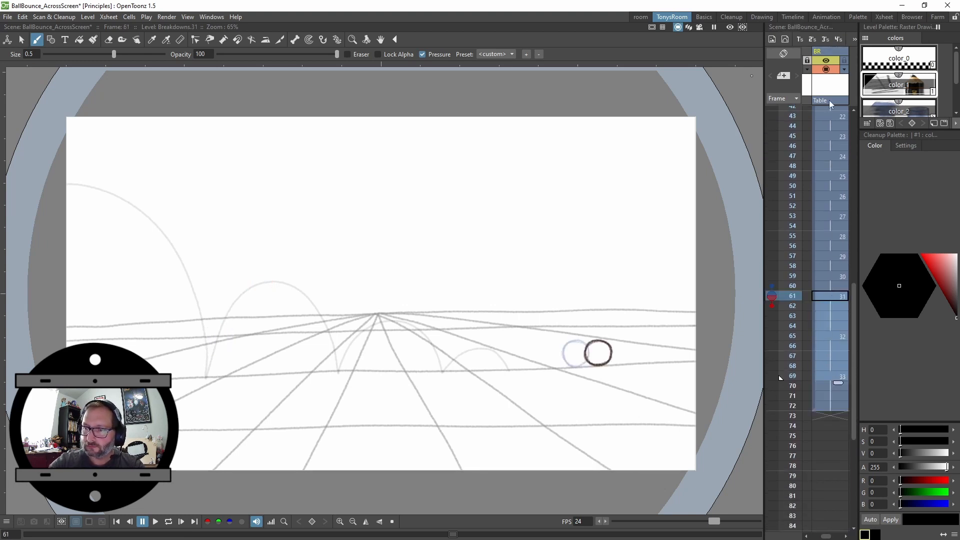
Step through frames 63 to 65 and play back the retimed ending of the Breakdowns column
click(837, 318)
click(837, 327)
click(837, 338)
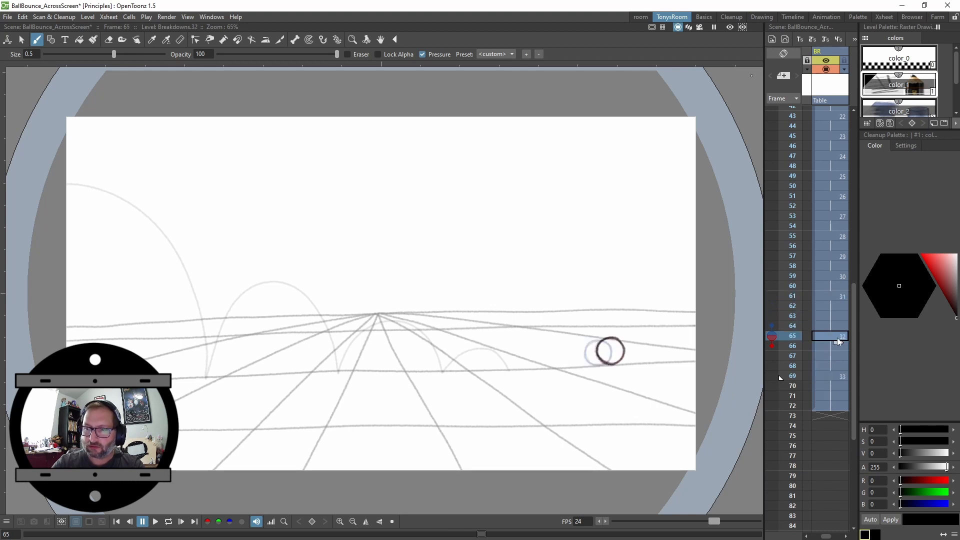
drag(781, 392, 783, 404)
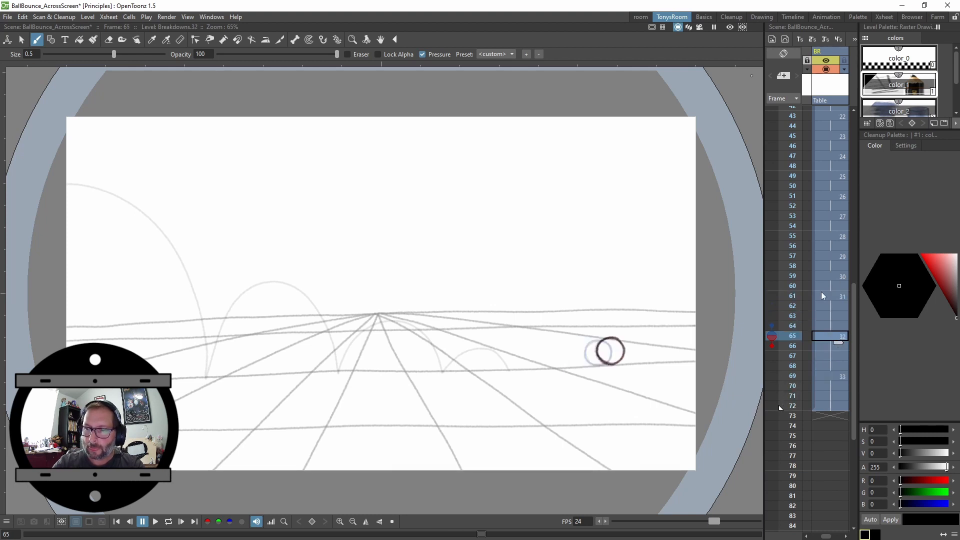
key(l)
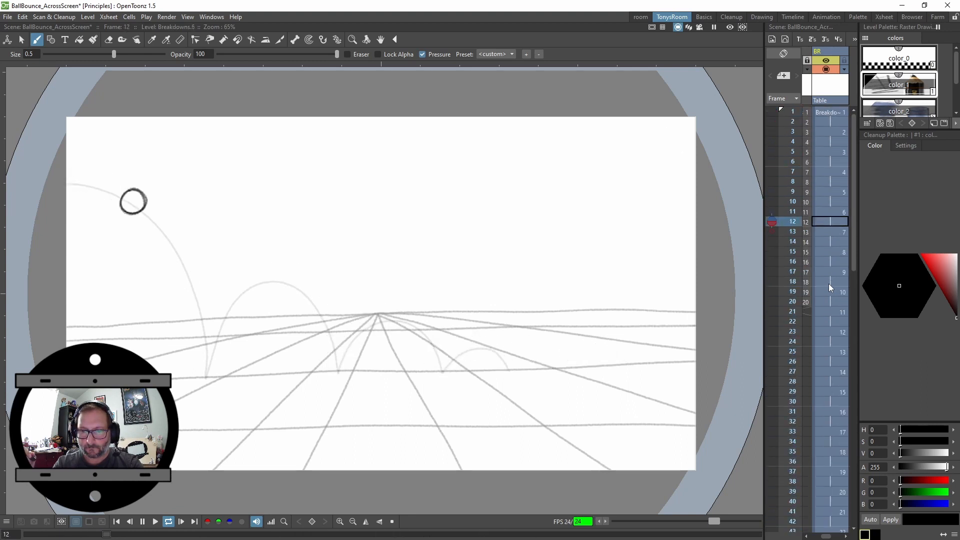
key(l)
Insert an extra frame after each of drawings 30, 29 and 28 in the Breakdowns column
drag(853, 259, 853, 418)
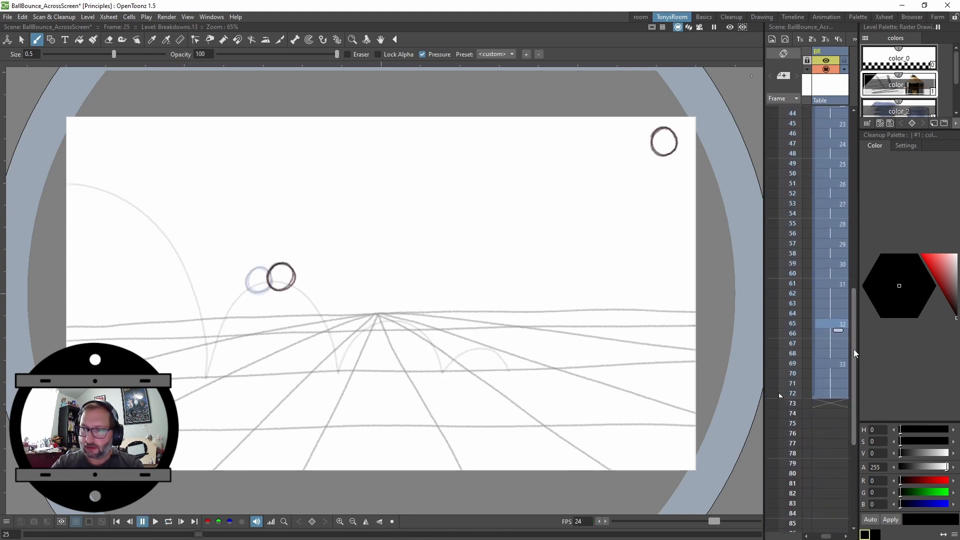
click(839, 264)
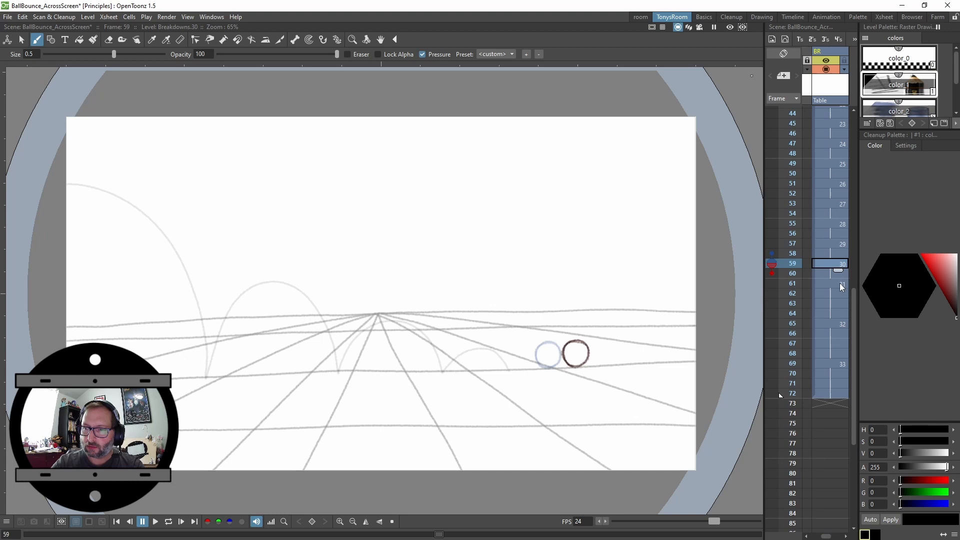
click(839, 39)
click(840, 245)
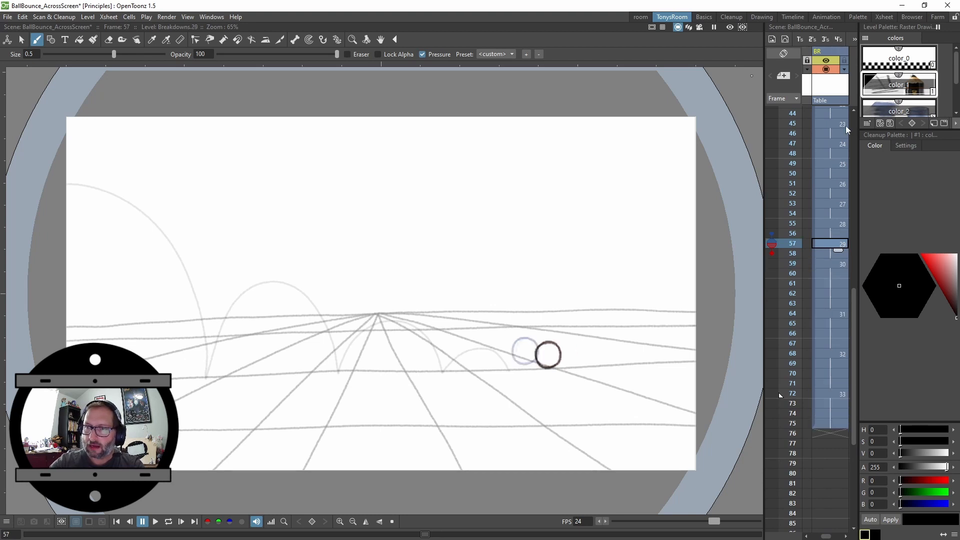
click(838, 39)
click(840, 225)
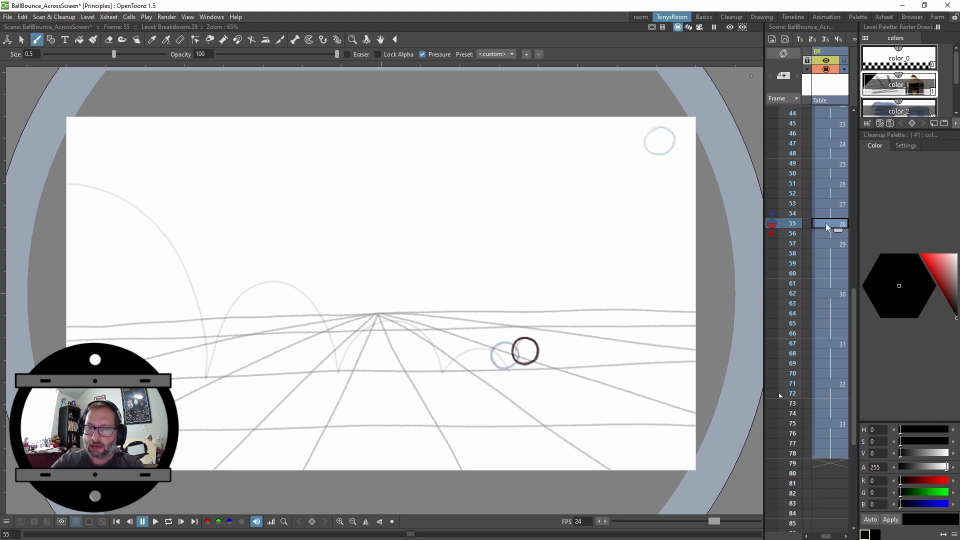
click(837, 41)
Play back and scrub through the retimed Breakdowns frames
key(Up)
key(Up)
key(Up)
key(Up)
key(Up)
key(Up)
key(Up)
key(Up)
key(Up)
key(Up)
key(Up)
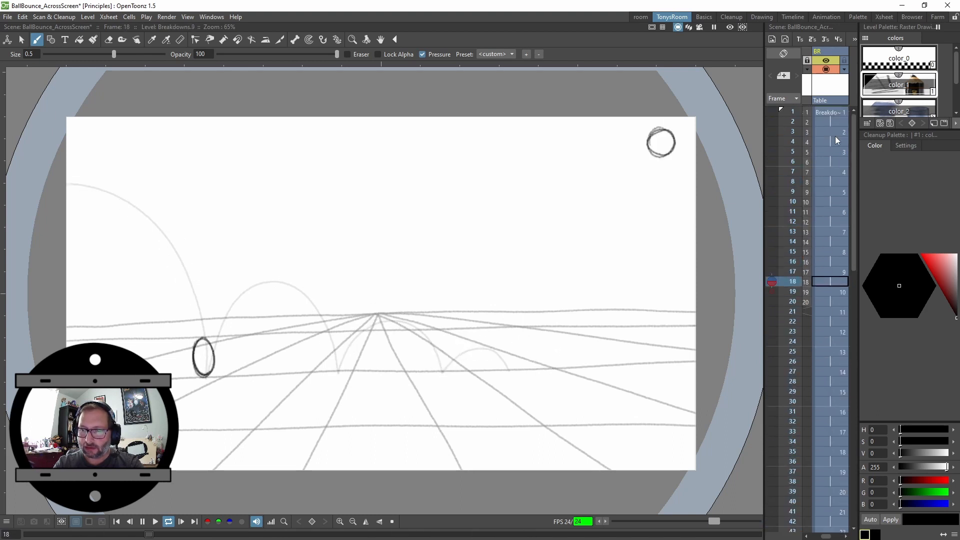
key(l)
drag(854, 238, 852, 333)
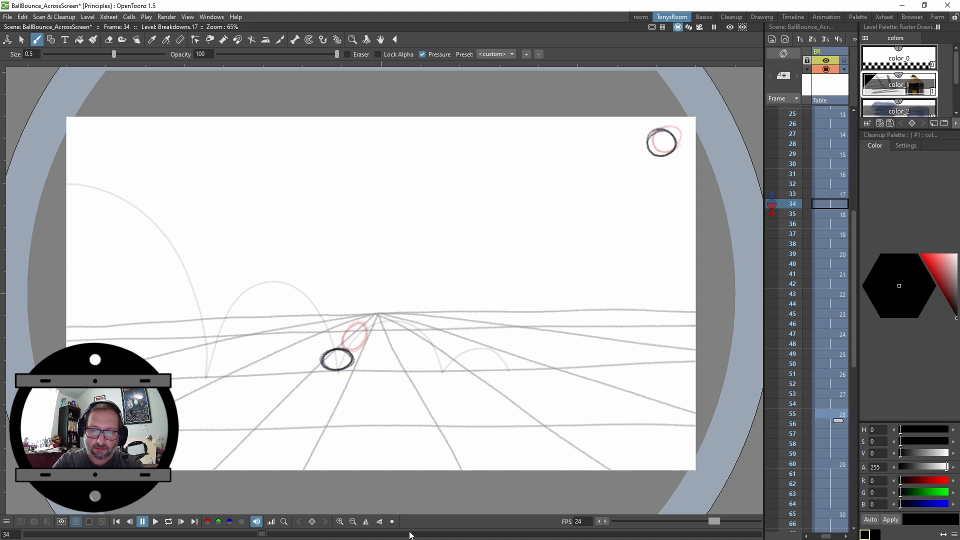
drag(409, 535, 442, 535)
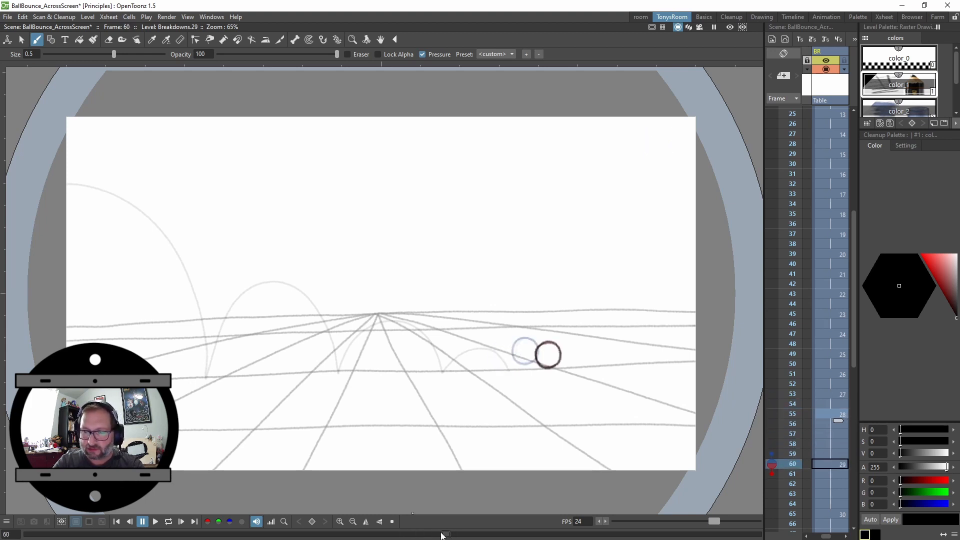
Cut the extra held frames after drawing 28 at frame 55, then undo the last cut
click(839, 414)
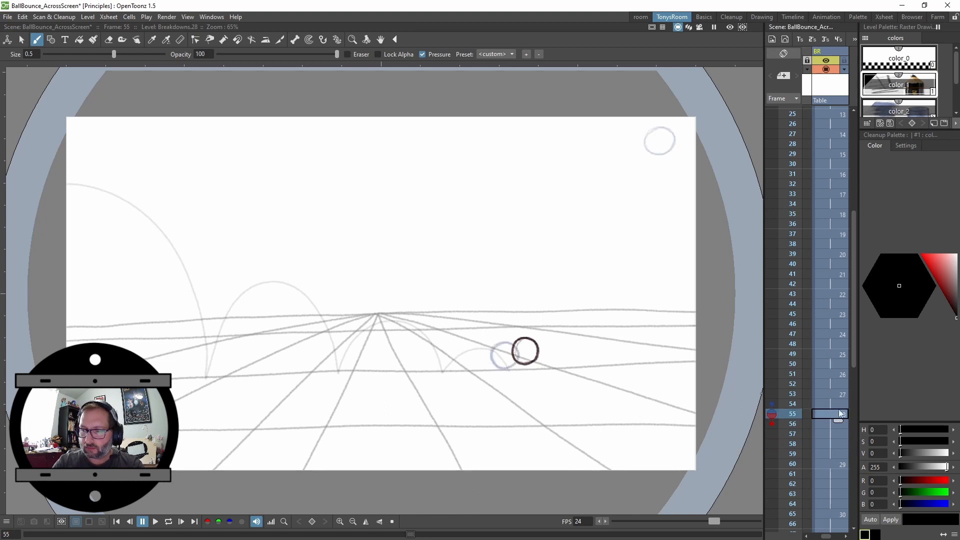
key(ctrl+x)
key(ctrl+x)
key(ctrl+x)
key(ctrl+x)
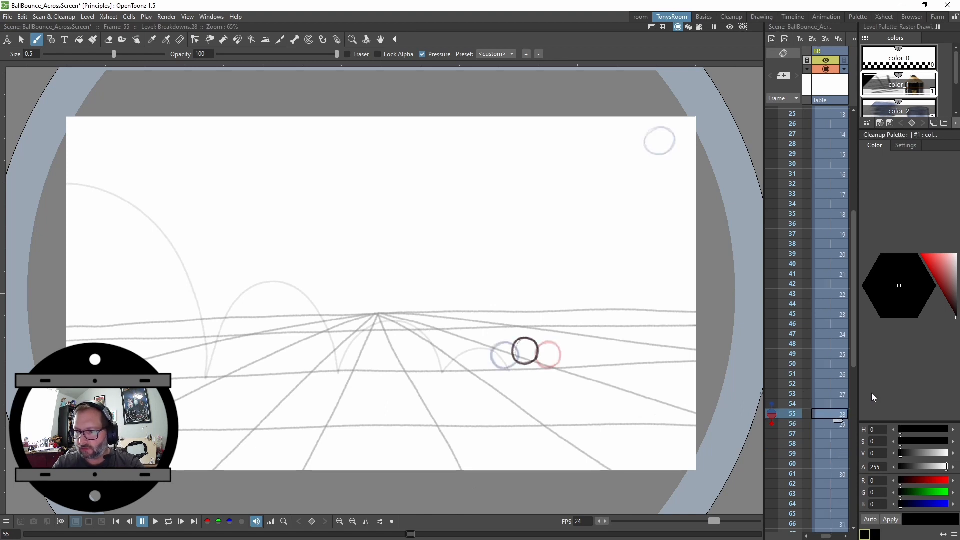
key(ctrl+z)
Step through and play back the final Breakdowns frames
key(Down)
key(Down)
key(Down)
key(Down)
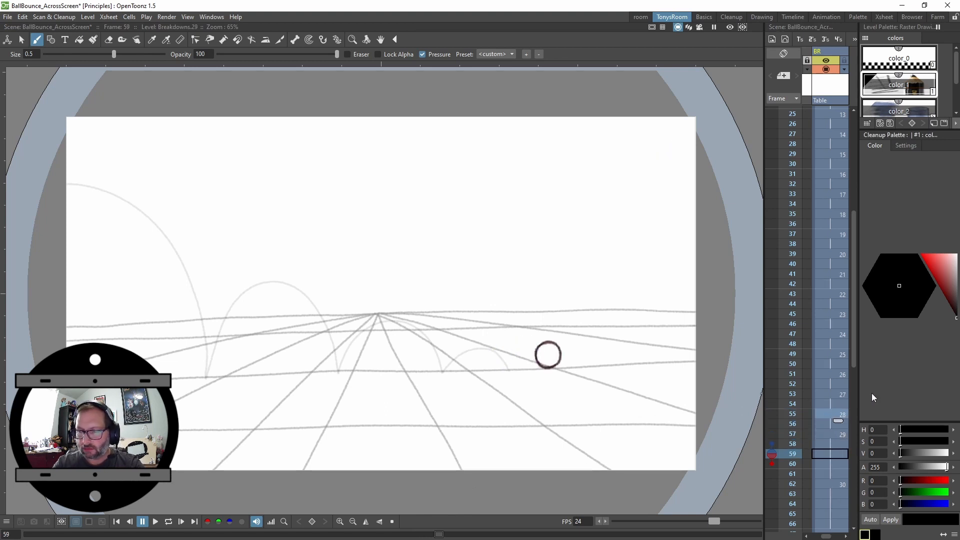
key(Down)
key(Down)
key(Down)
drag(856, 356, 857, 456)
key(l)
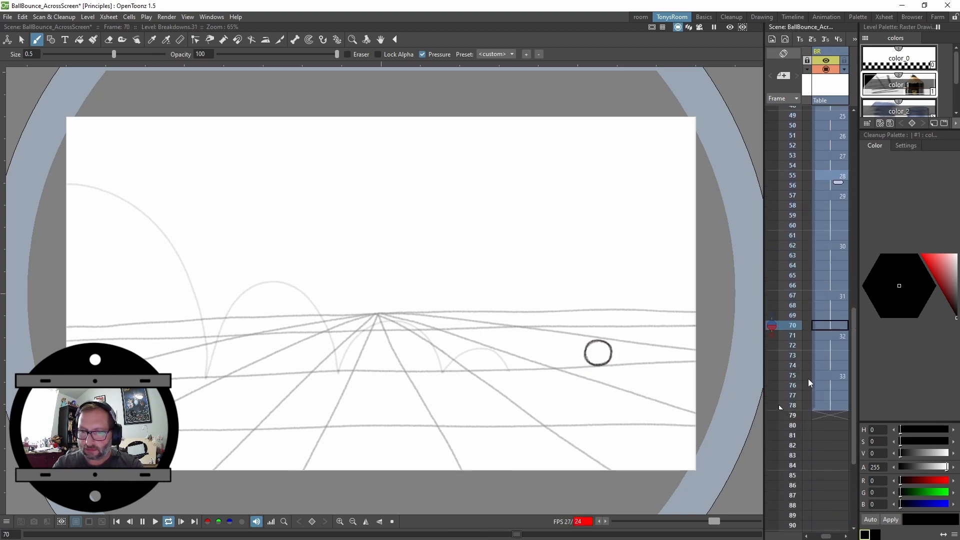
key(l)
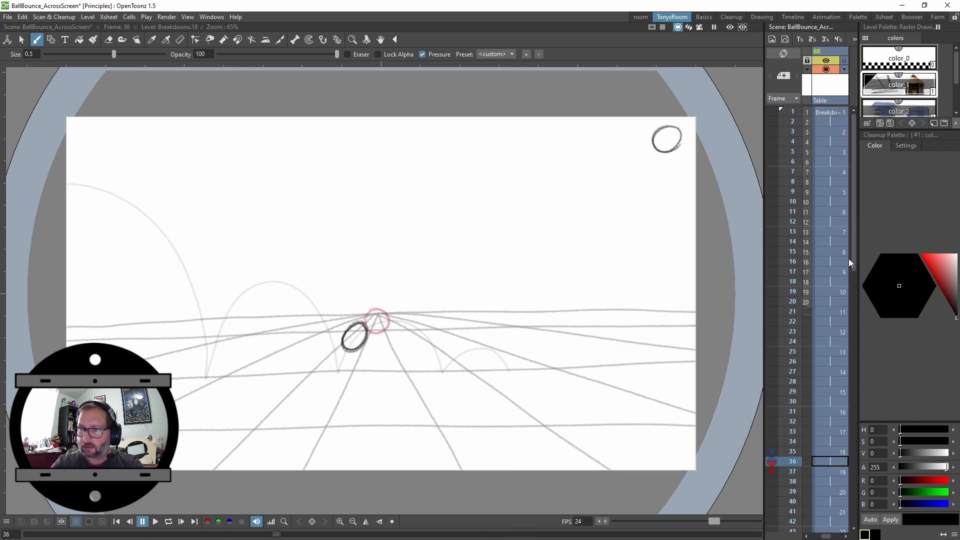
drag(853, 265, 856, 463)
Extend the hold of the final drawing 33 by three more frames at the end of the column
click(830, 355)
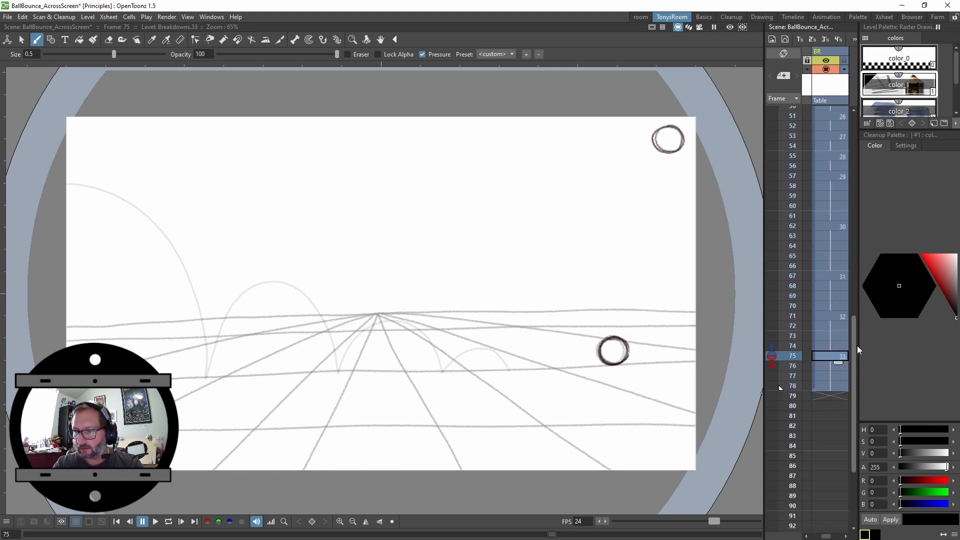
key(Down)
key(Down)
key(Down)
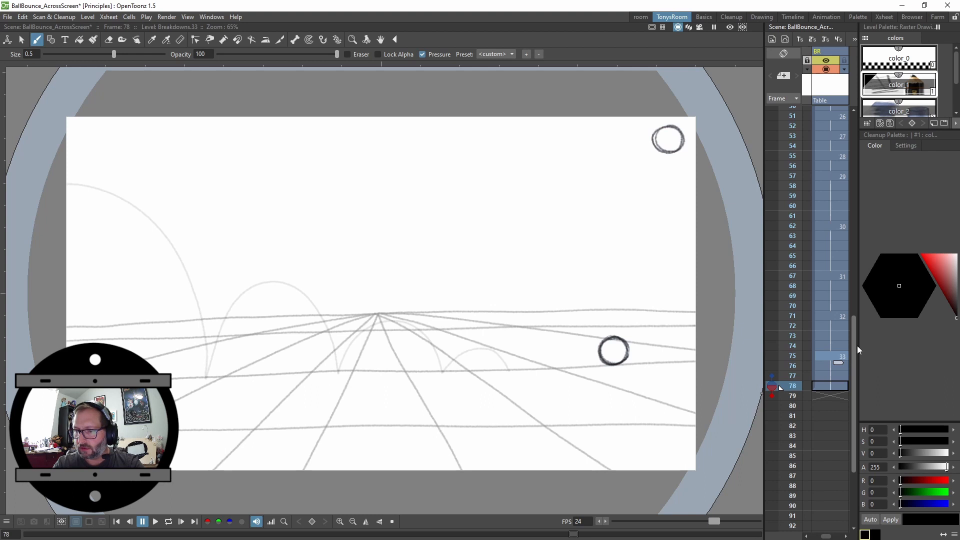
key(apostrophe)
key(apostrophe)
key(apostrophe)
key(apostrophe)
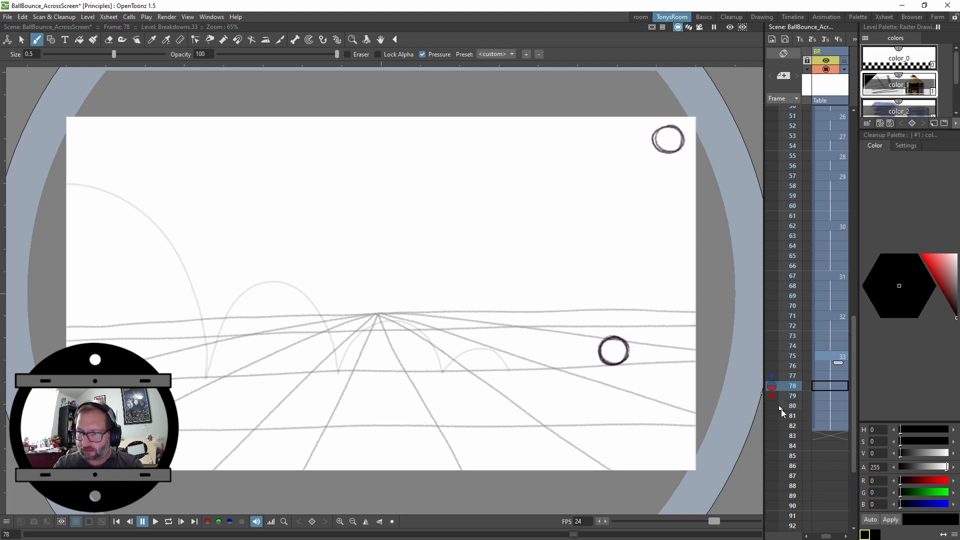
Play back the Breakdowns animation and step backwards through its early frames
key(l)
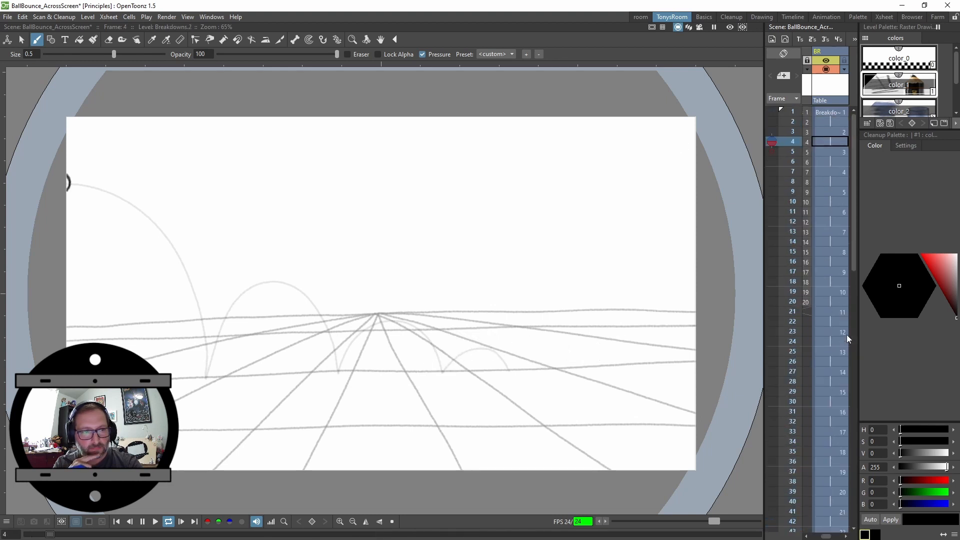
key(p)
key(comma)
key(comma)
Step back and forth through frames 16 to 20 to examine the ball's spacing around the first bounce contact
key(comma)
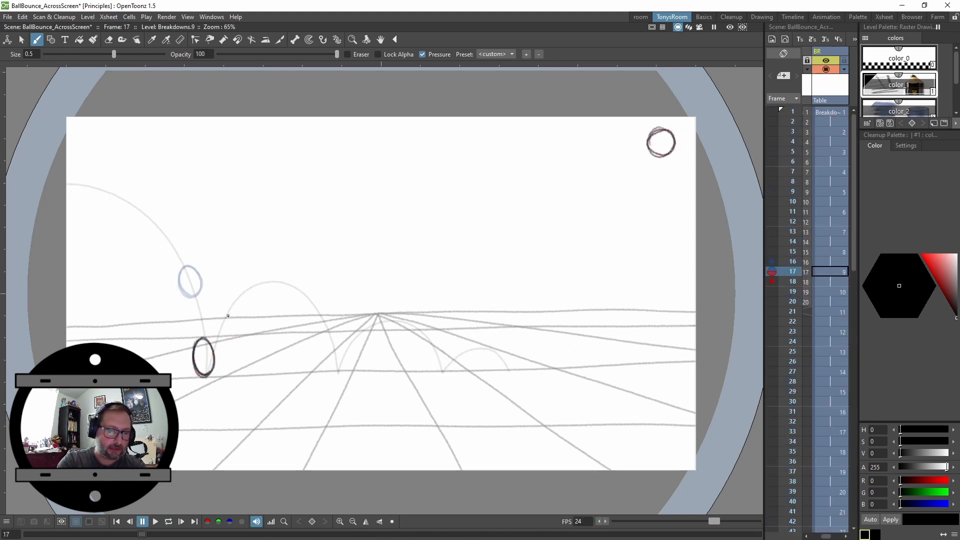
key(comma)
key(period)
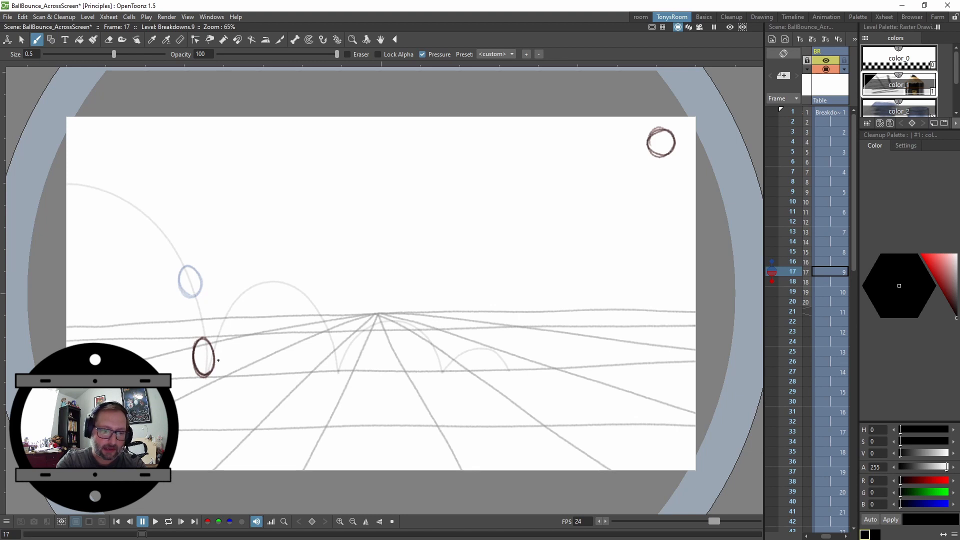
key(period)
key(period)
key(comma)
key(comma)
key(comma)
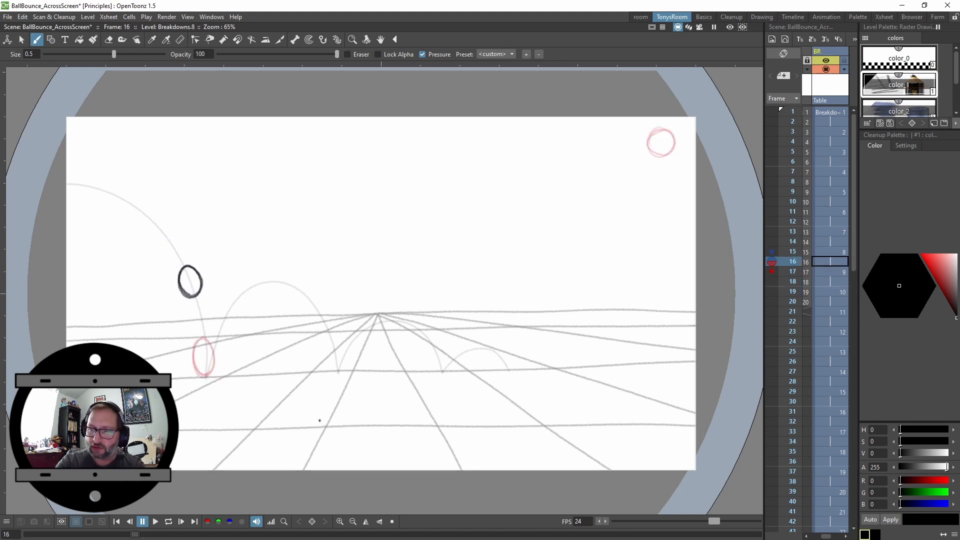
key(period)
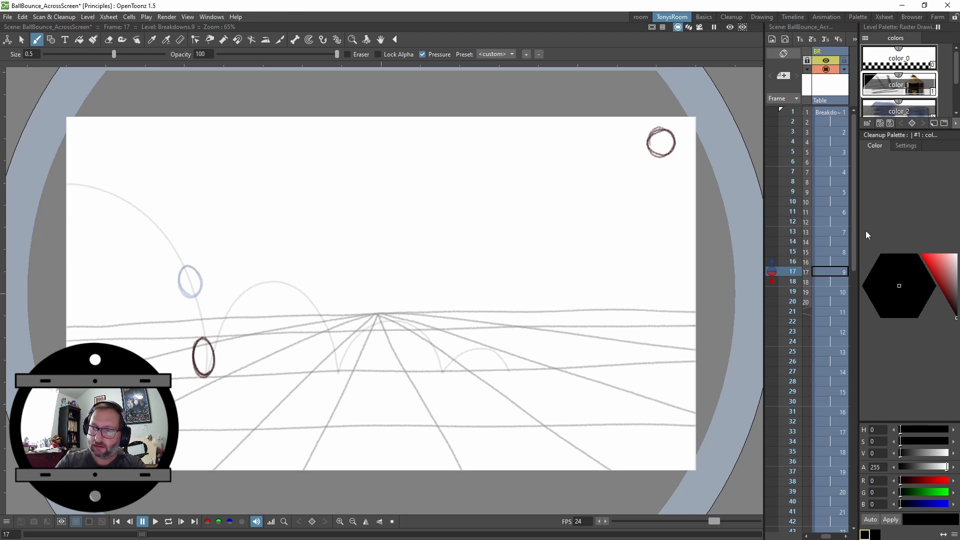
key(period)
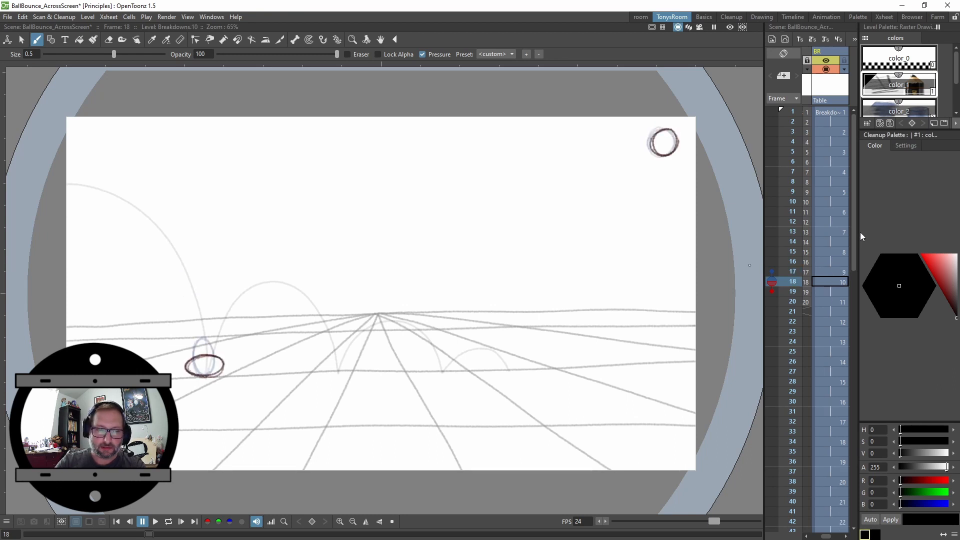
key(period)
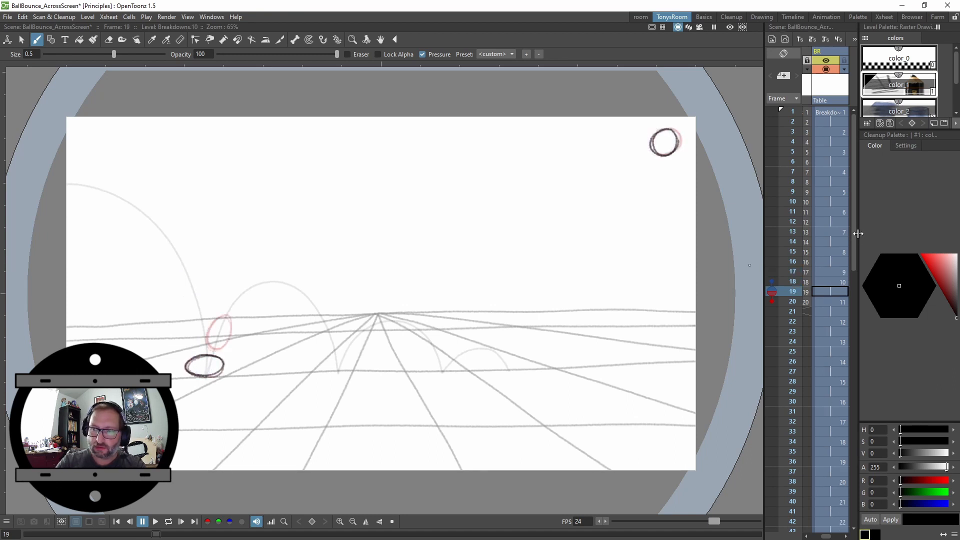
key(period)
key(comma)
key(comma)
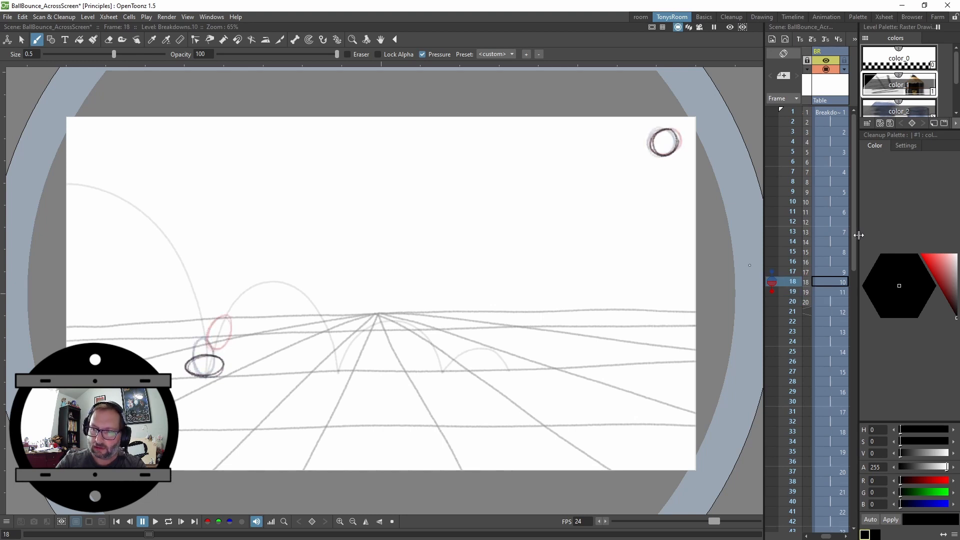
key(comma)
key(period)
key(period)
key(comma)
key(comma)
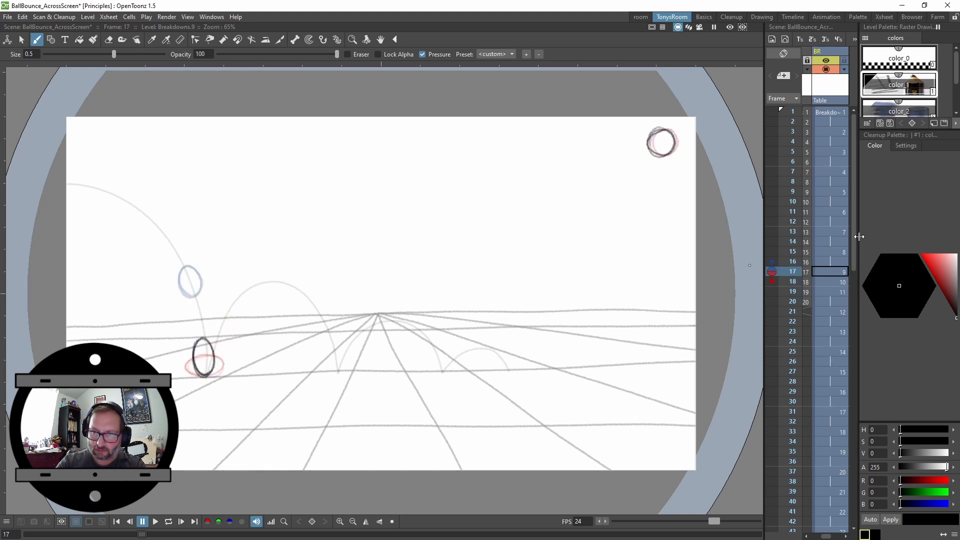
key(period)
key(period)
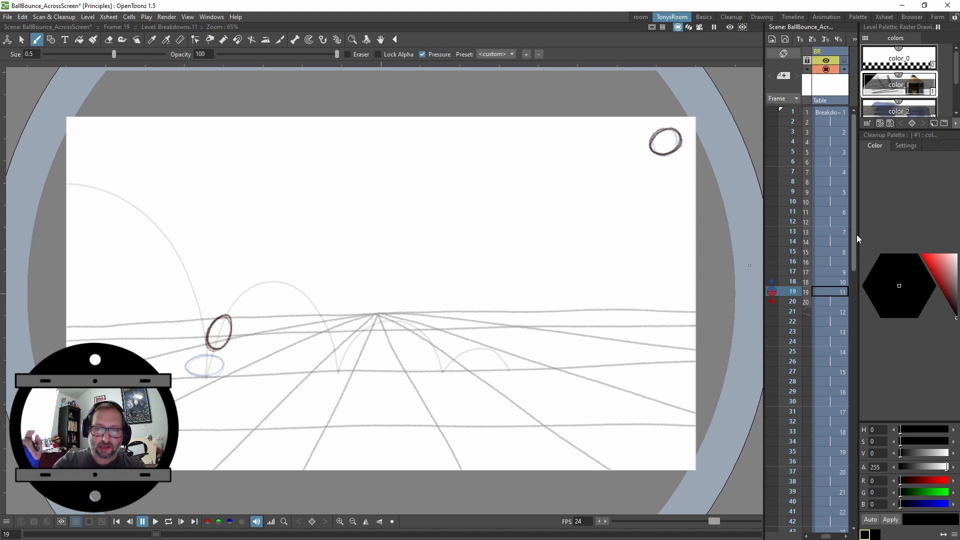
key(comma)
key(period)
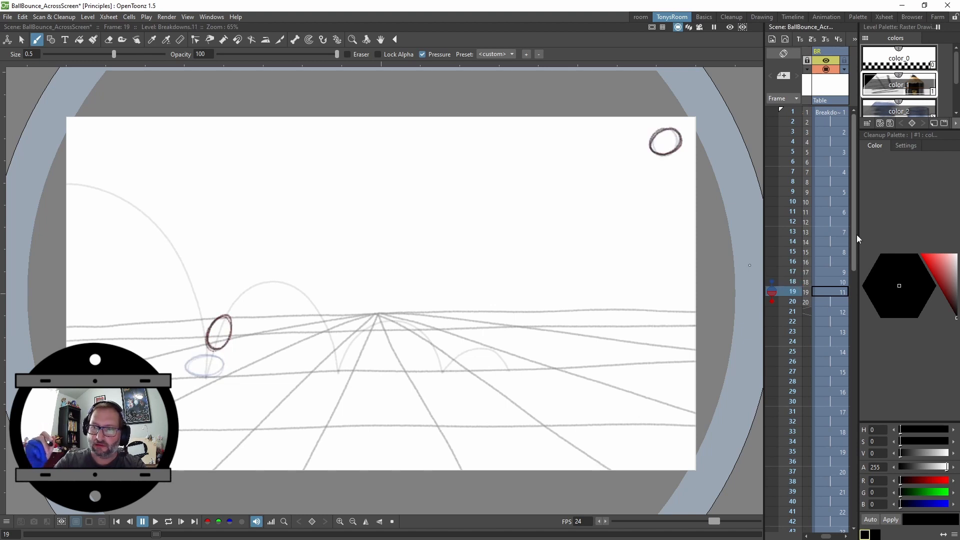
key(period)
key(period)
key(period)
key(period)
key(period)
key(period)
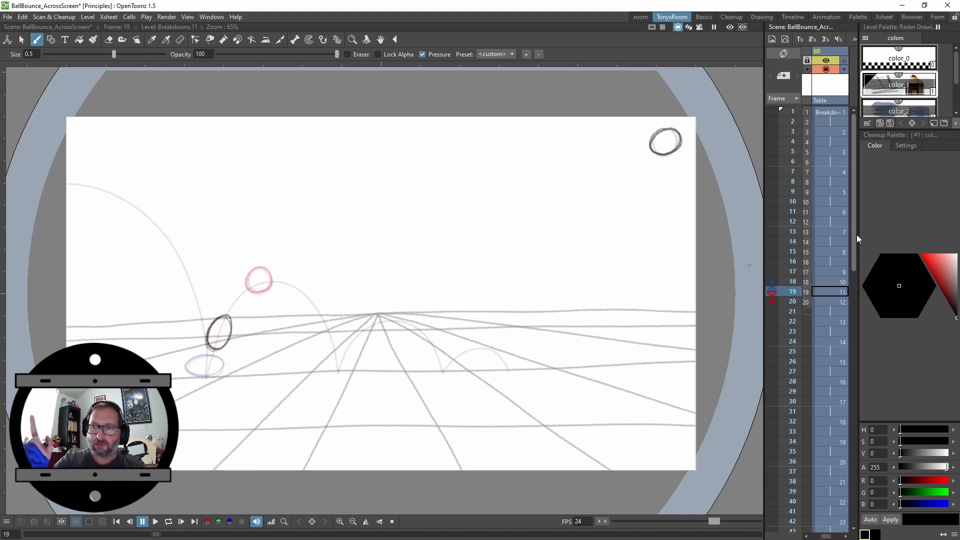
key(period)
key(period)
key(period)
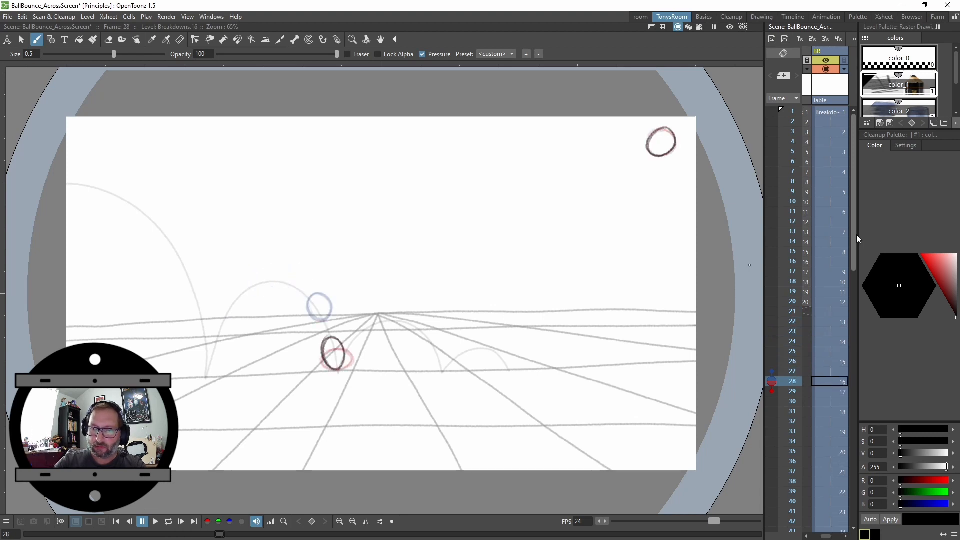
Step forward through frames 28 to 51 to examine the spacing of the later bounces
key(period)
key(period)
key(period)
key(period)
key(comma)
key(comma)
key(comma)
key(comma)
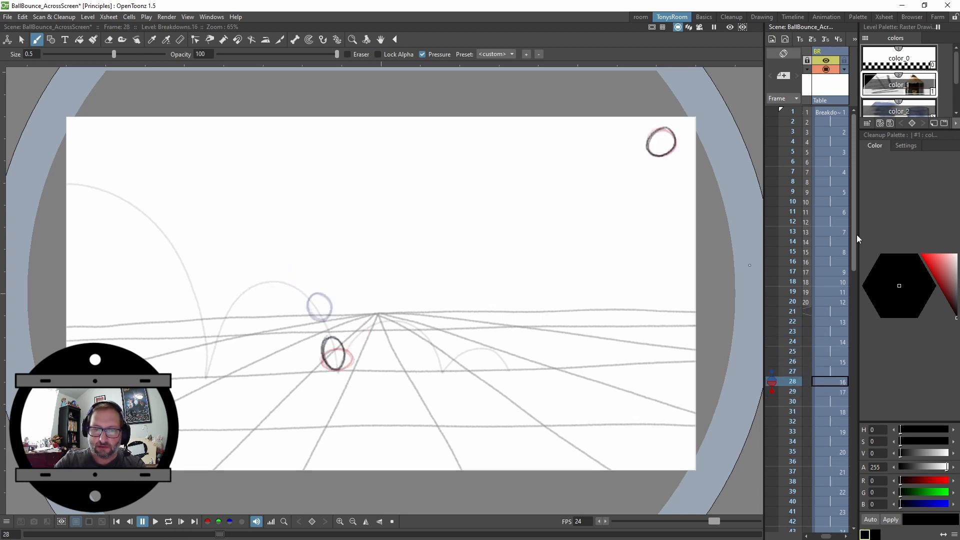
key(period)
key(period)
key(period)
key(period)
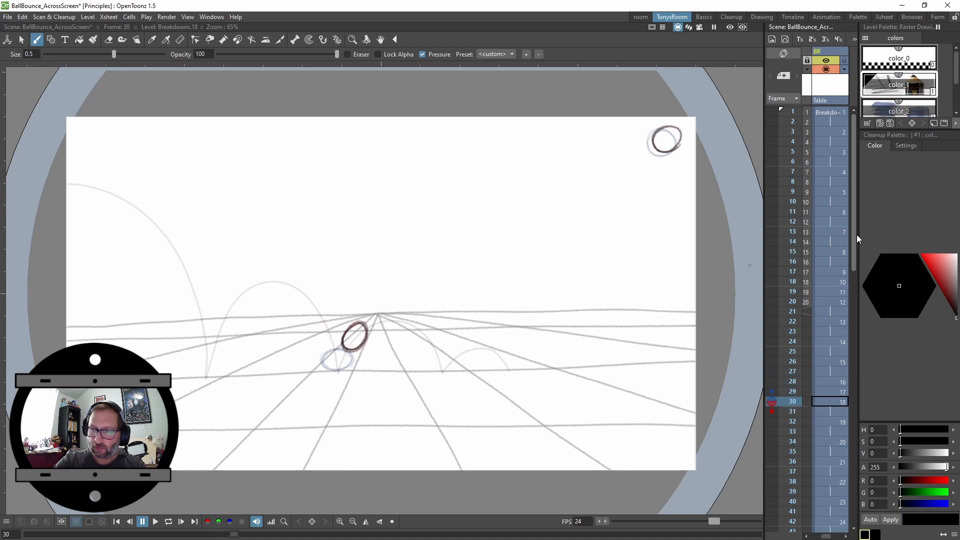
key(comma)
key(comma)
key(period)
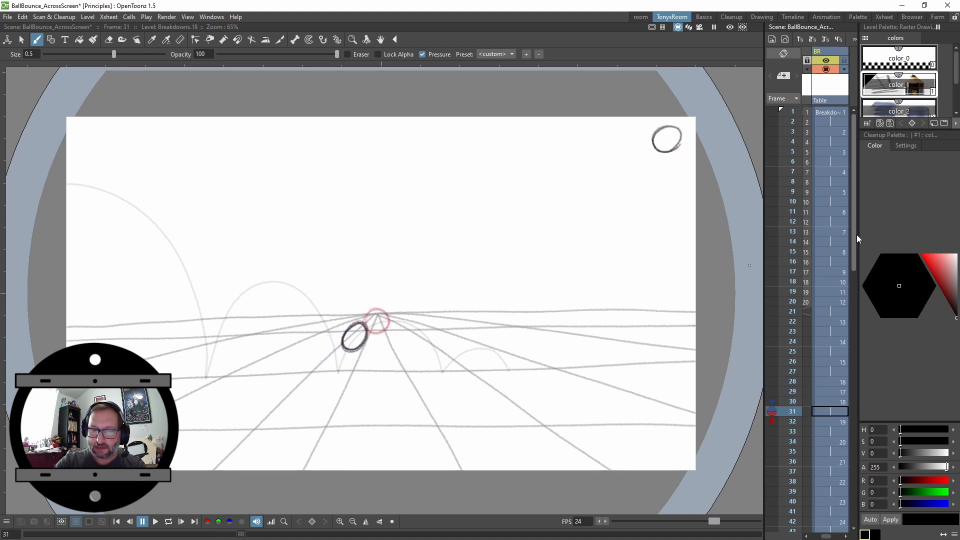
key(comma)
key(comma)
key(period)
key(period)
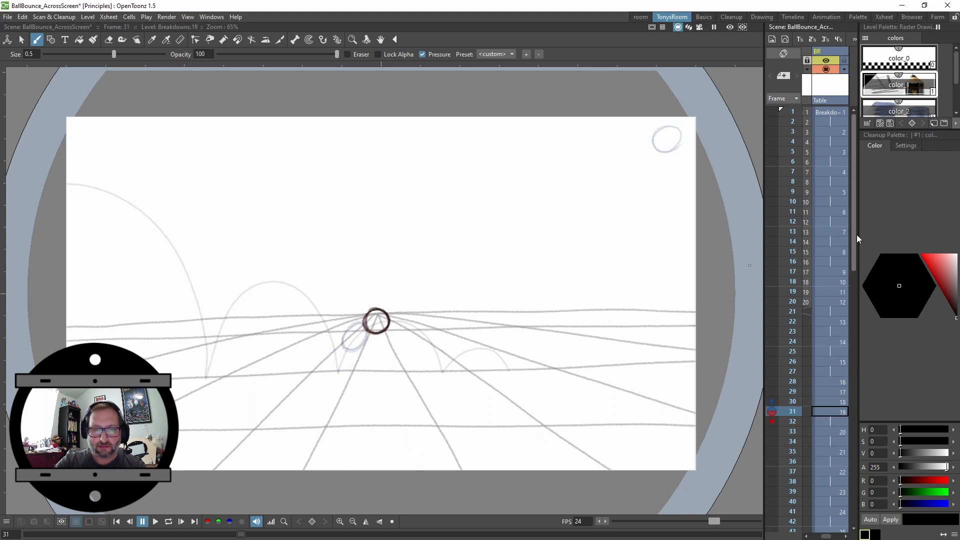
key(period)
key(period)
key(period)
key(period)
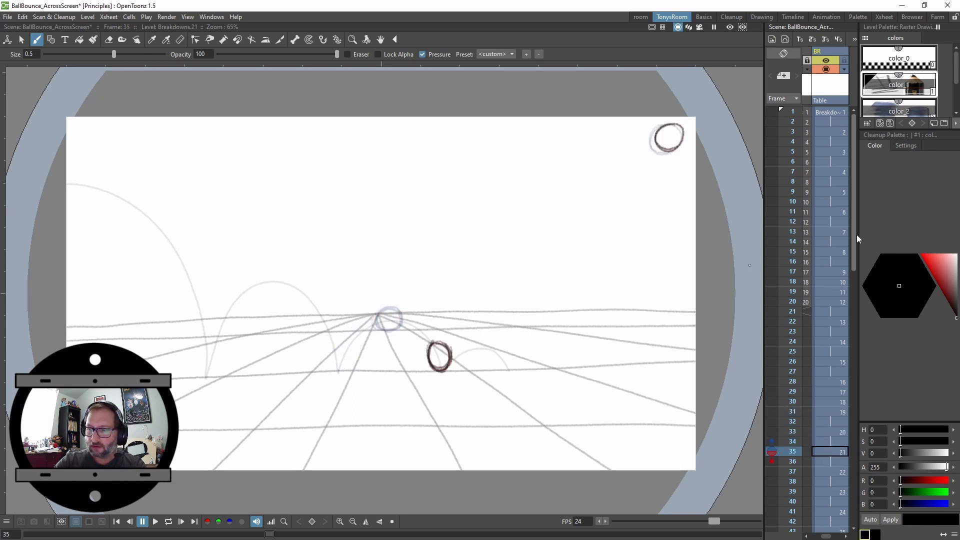
key(period)
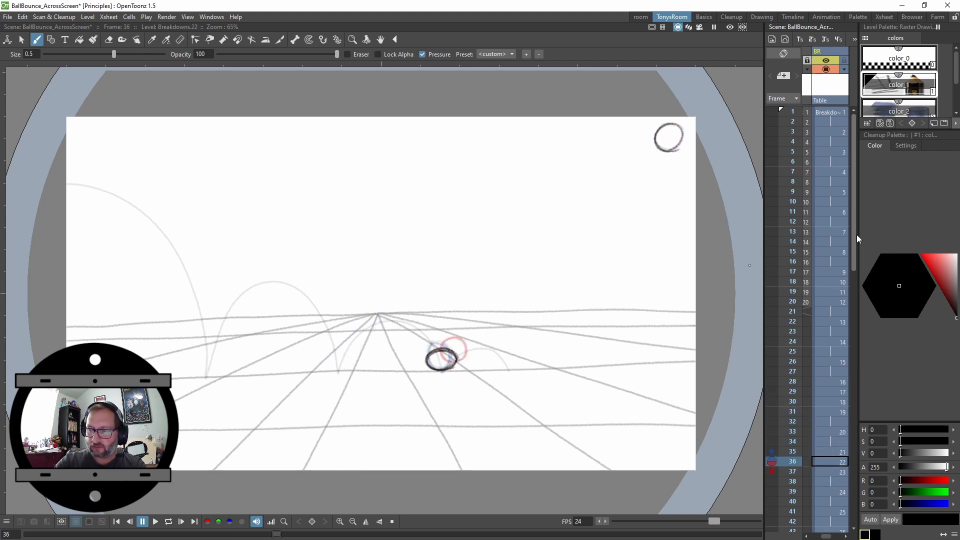
key(period)
key(period)
key(comma)
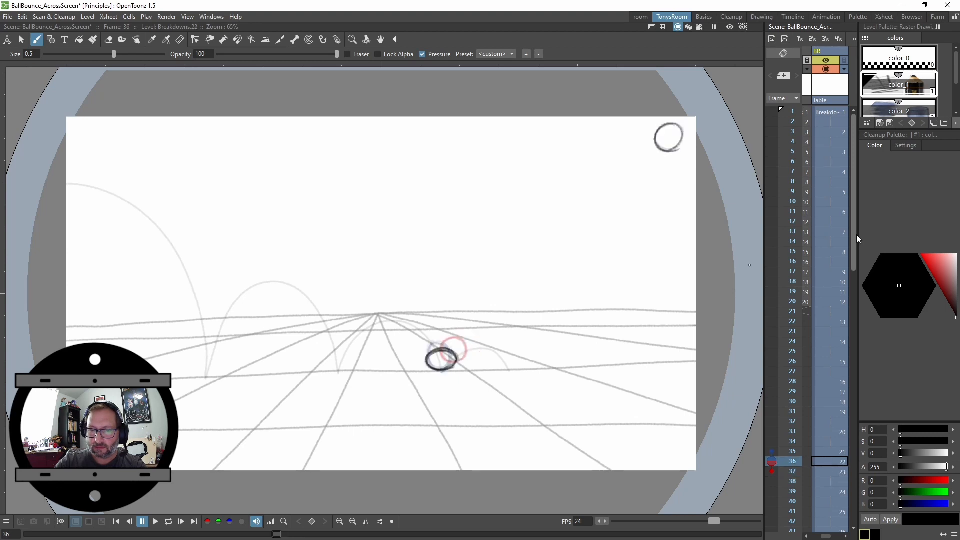
key(period)
key(period)
key(period)
key(period)
key(period)
key(period)
key(period)
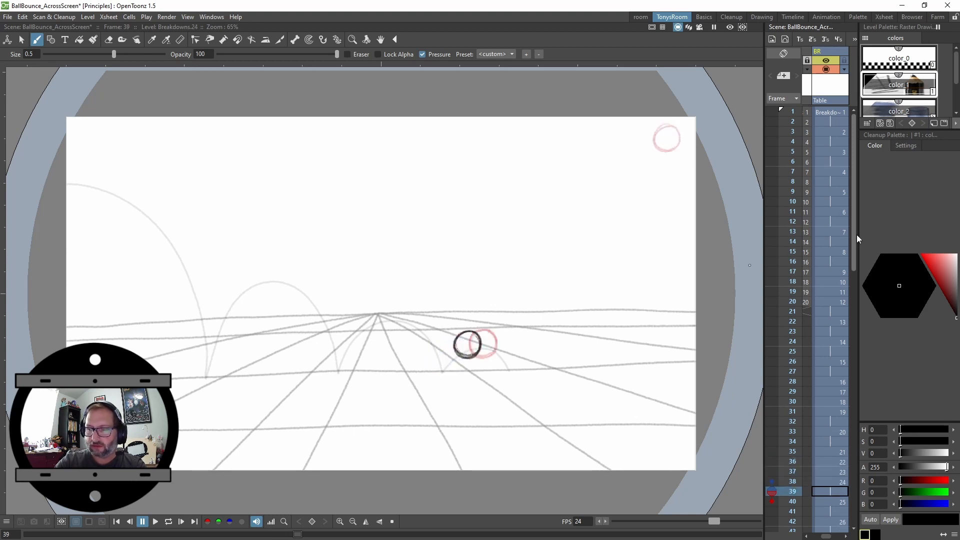
key(comma)
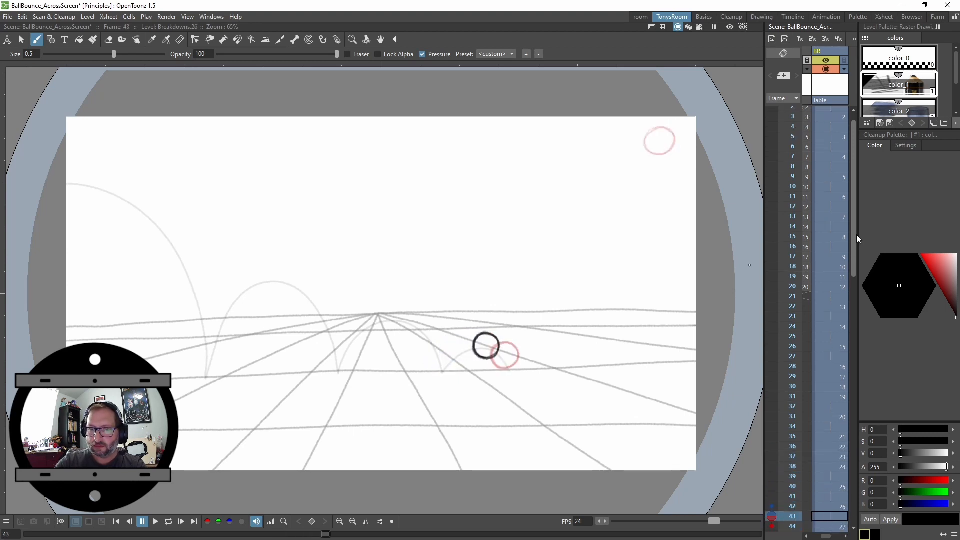
key(period)
key(period)
key(period)
key(period)
key(period)
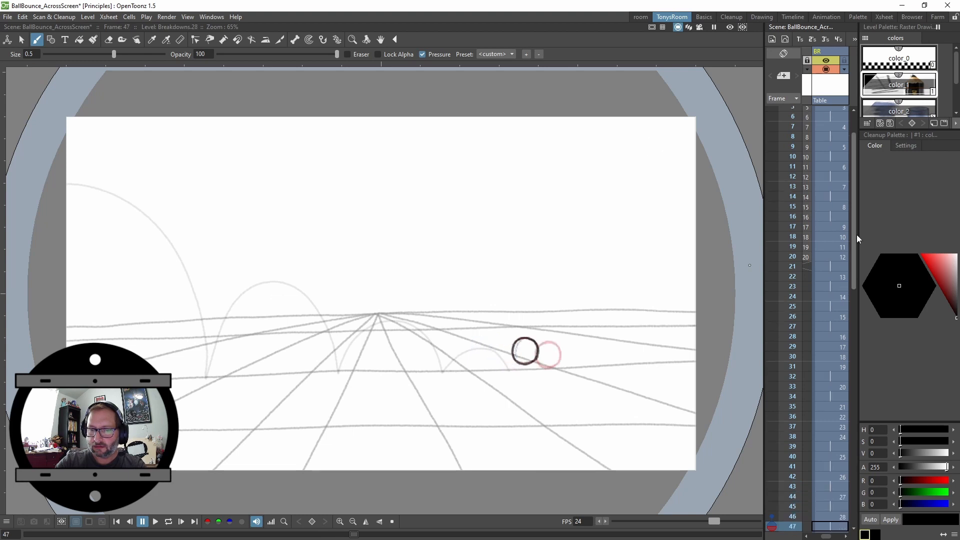
key(comma)
key(comma)
key(comma)
key(comma)
key(period)
key(period)
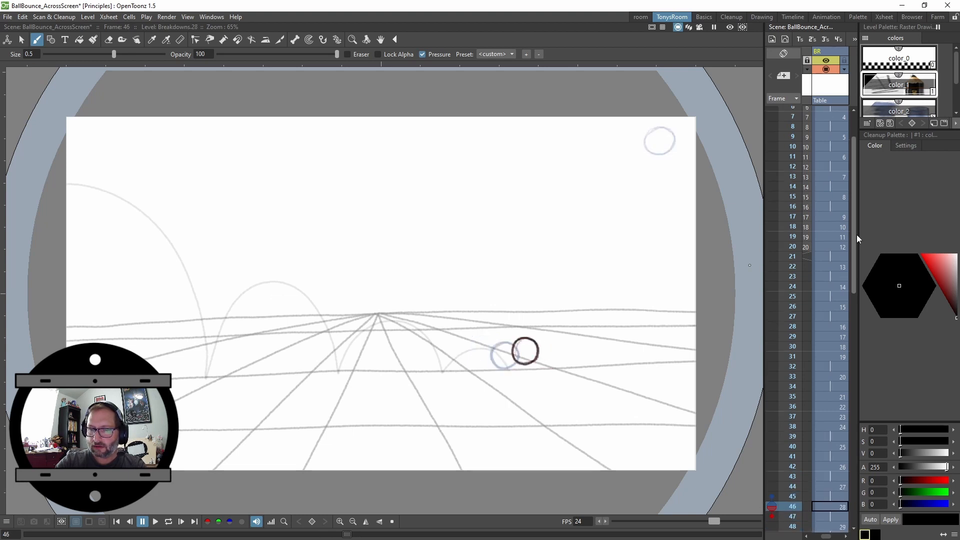
key(period)
key(period)
key(period)
key(period)
key(period)
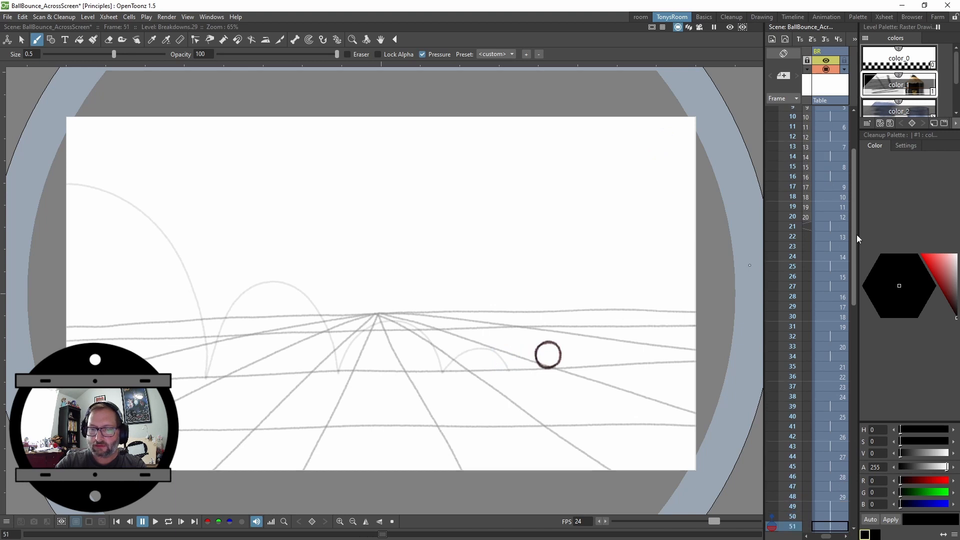
Scroll the Xsheet to the column's end, then play the Breakdowns animation in a loop and stop it
drag(847, 254, 851, 389)
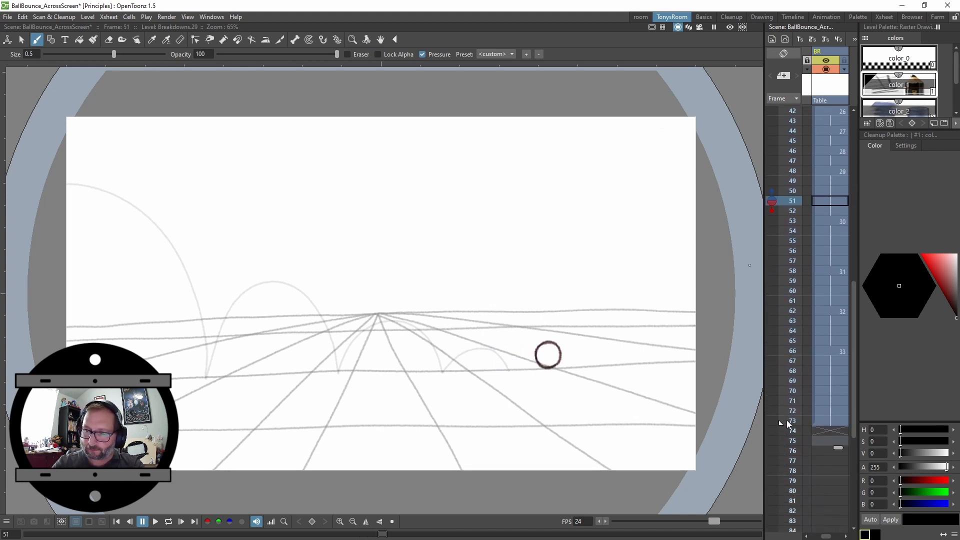
key(l)
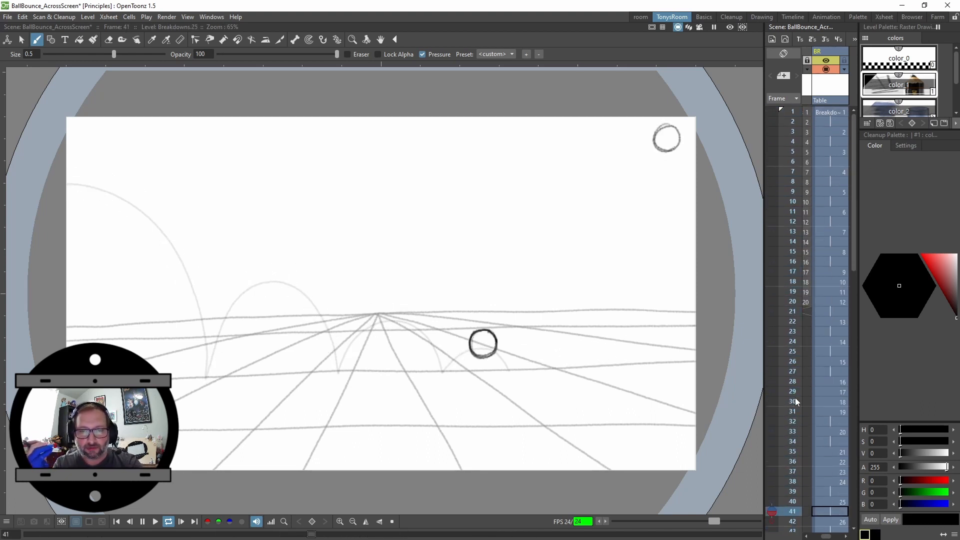
key(l)
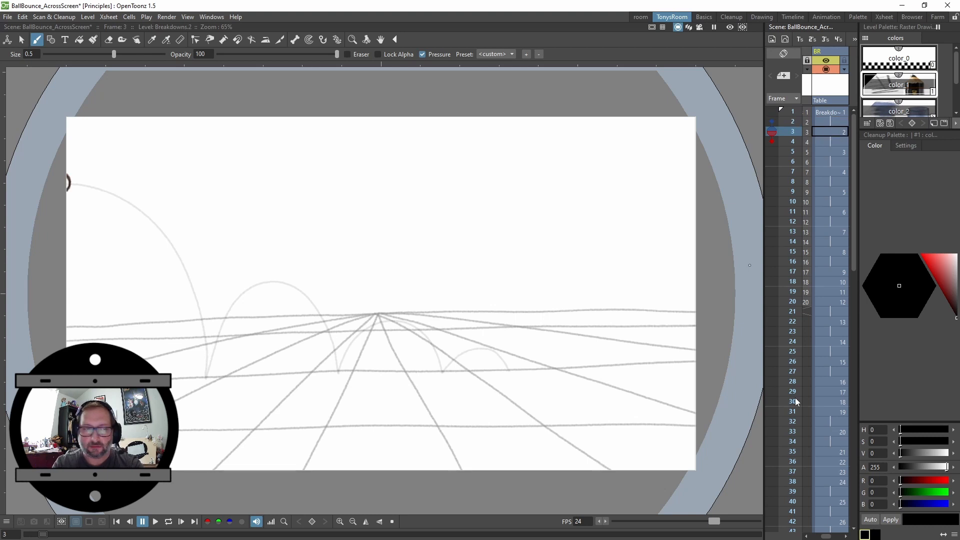
Increase the step of the early Breakdowns drawings, starting at drawing 2, by one frame each
key(apostrophe)
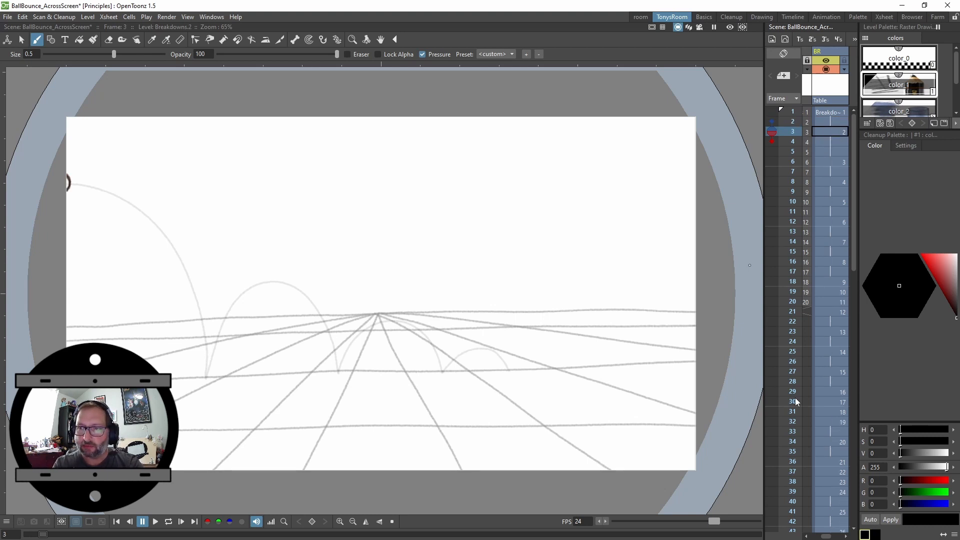
key(apostrophe)
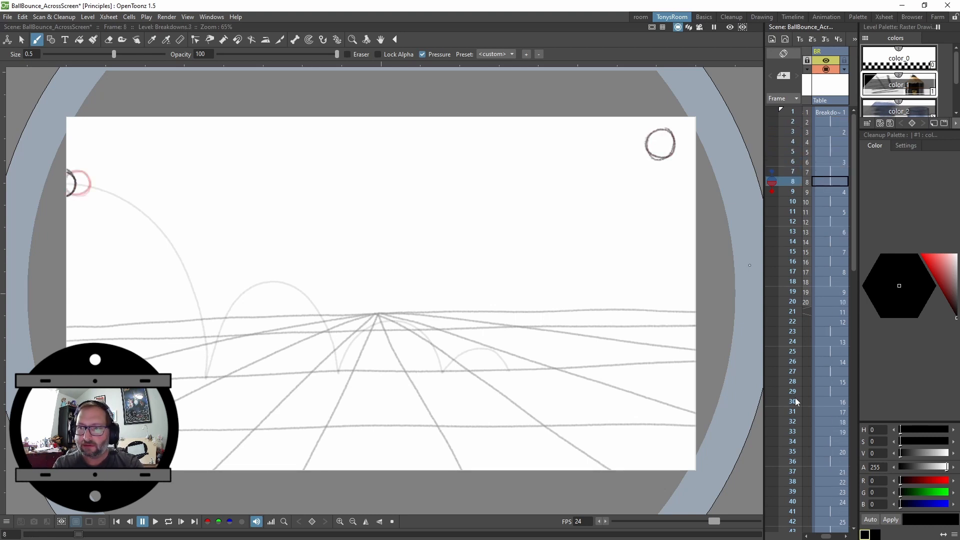
key(apostrophe)
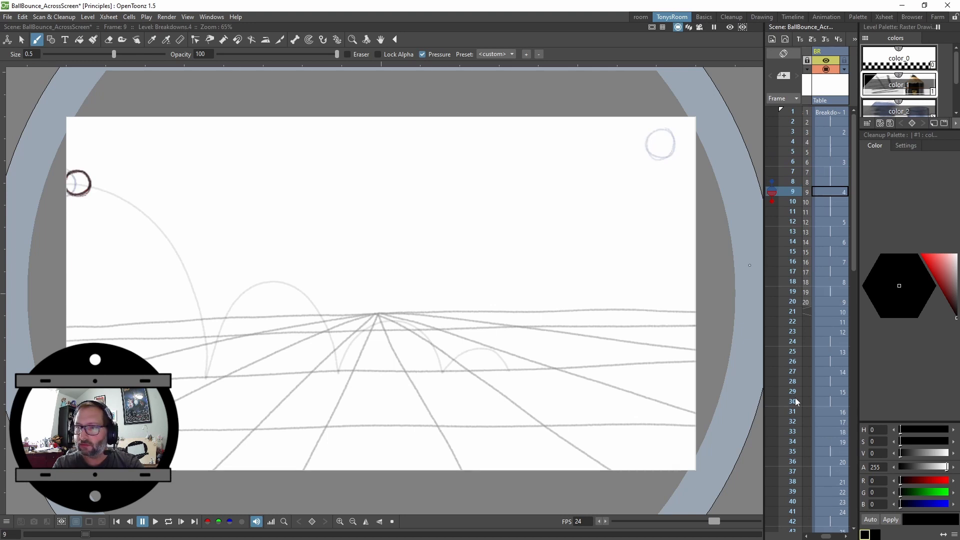
key(apostrophe)
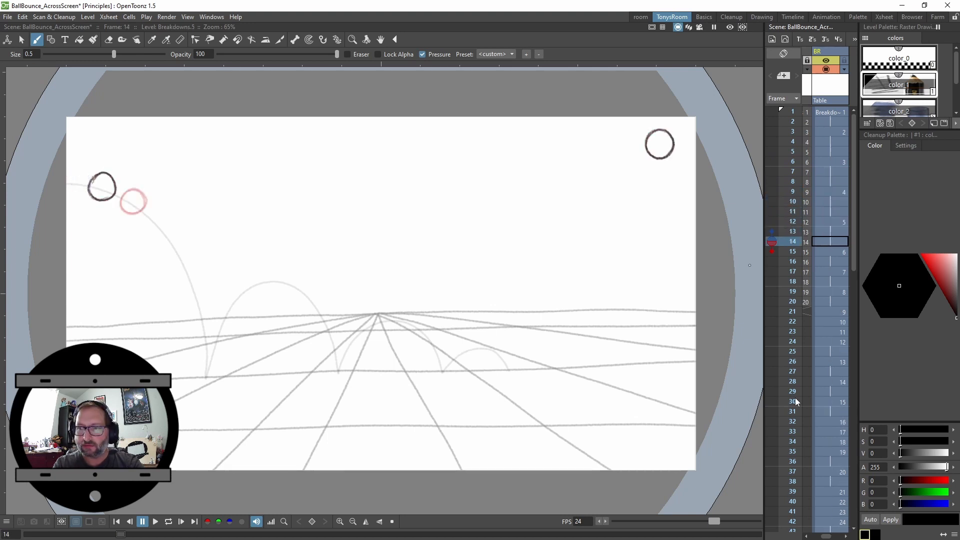
key(apostrophe)
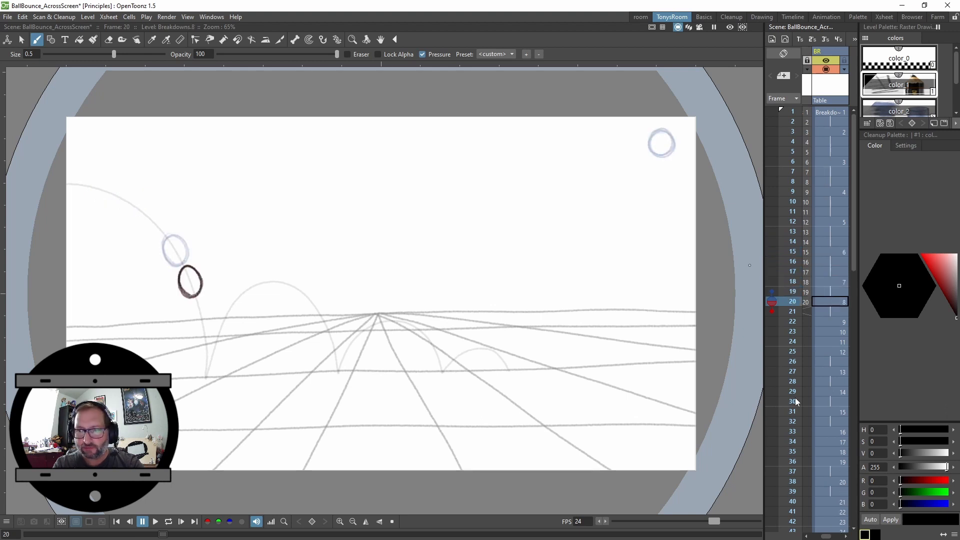
Step through frames 13 to 26 to review the retimed fall and first bounce
key(period)
key(period)
key(comma)
key(comma)
key(comma)
key(comma)
key(comma)
key(comma)
key(comma)
key(comma)
key(comma)
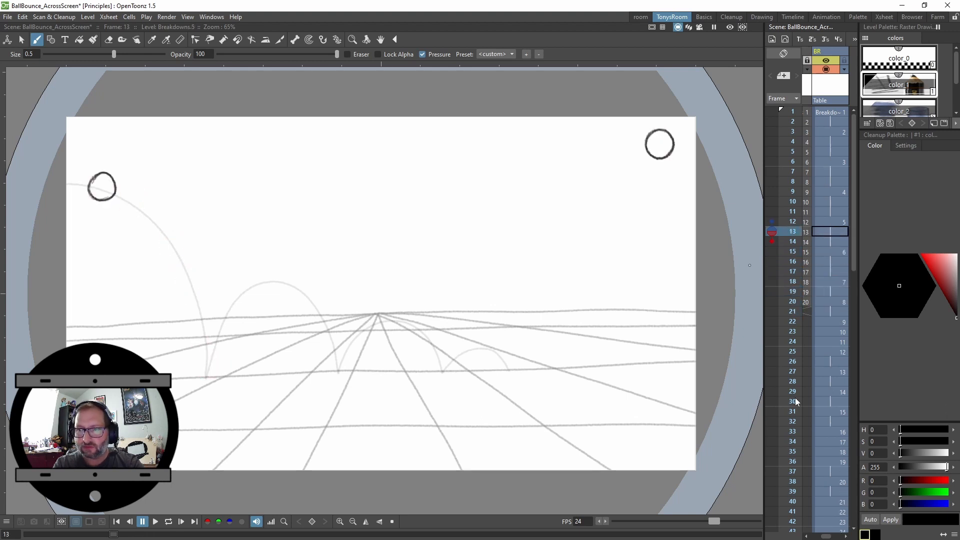
key(period)
key(period)
key(period)
key(period)
key(period)
key(period)
key(period)
key(period)
key(period)
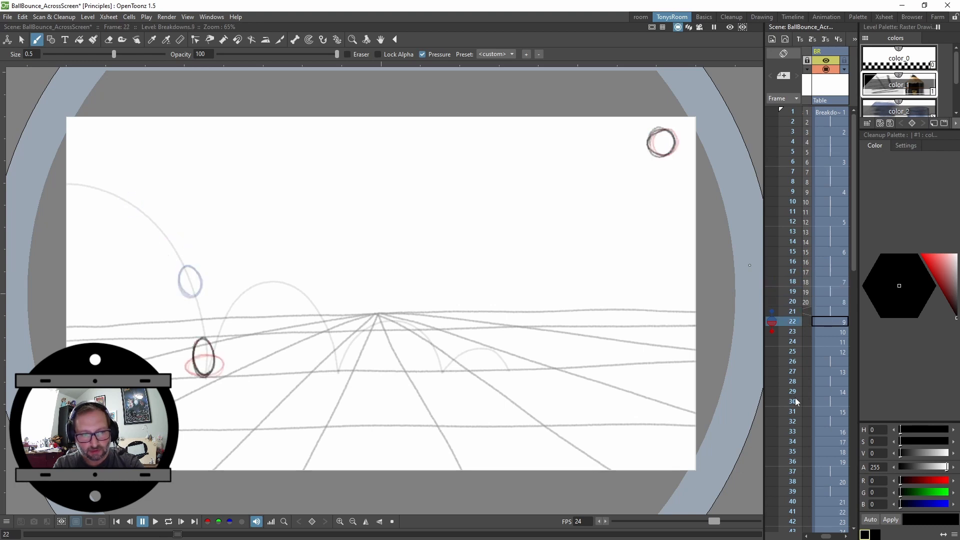
key(period)
key(period)
key(period)
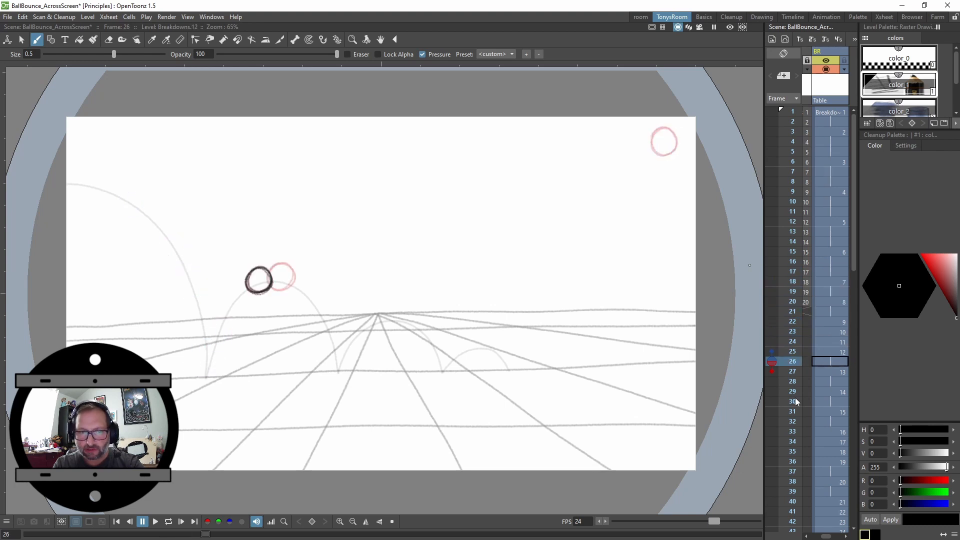
key(comma)
key(period)
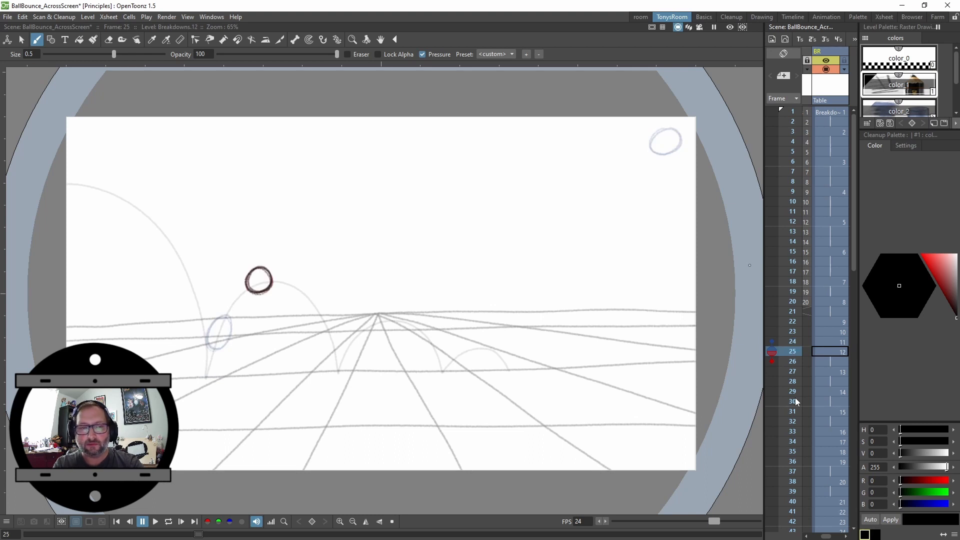
Increase the step of drawing 12 at frame 25 and drawing 13 at frame 28 by one frame each
key(apostrophe)
key(period)
key(period)
key(period)
key(apostrophe)
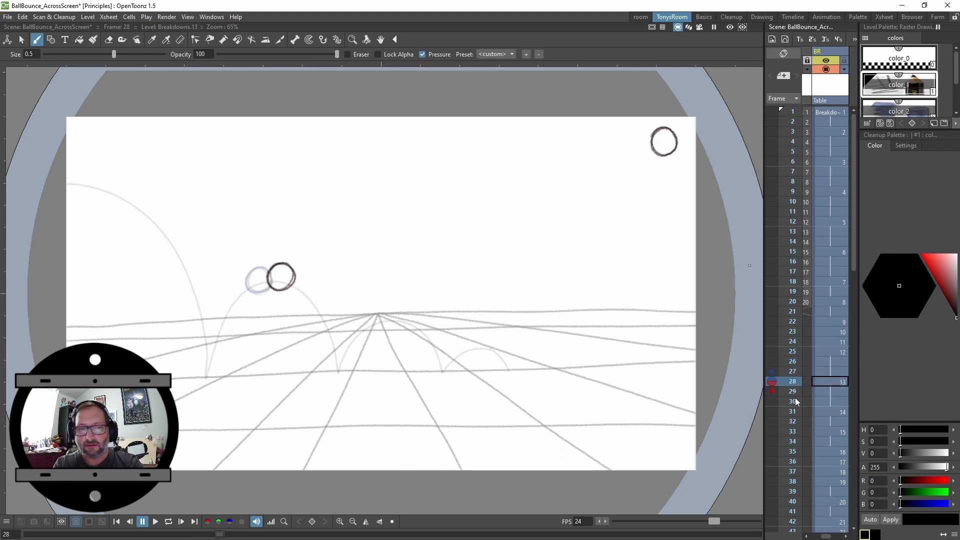
Step through frames 29 to 44 to examine the spacing of the second bounce
key(period)
key(period)
key(period)
key(period)
key(period)
key(period)
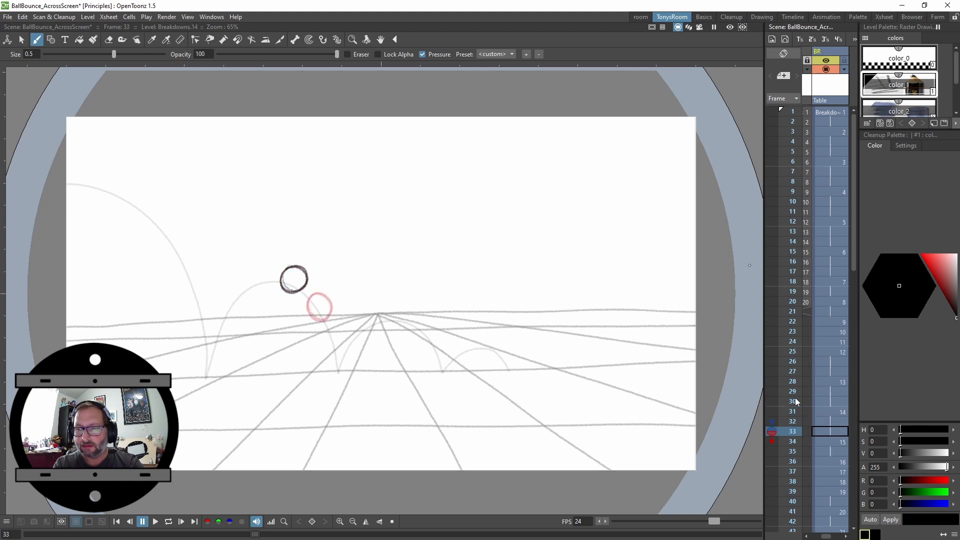
key(period)
key(period)
key(period)
key(period)
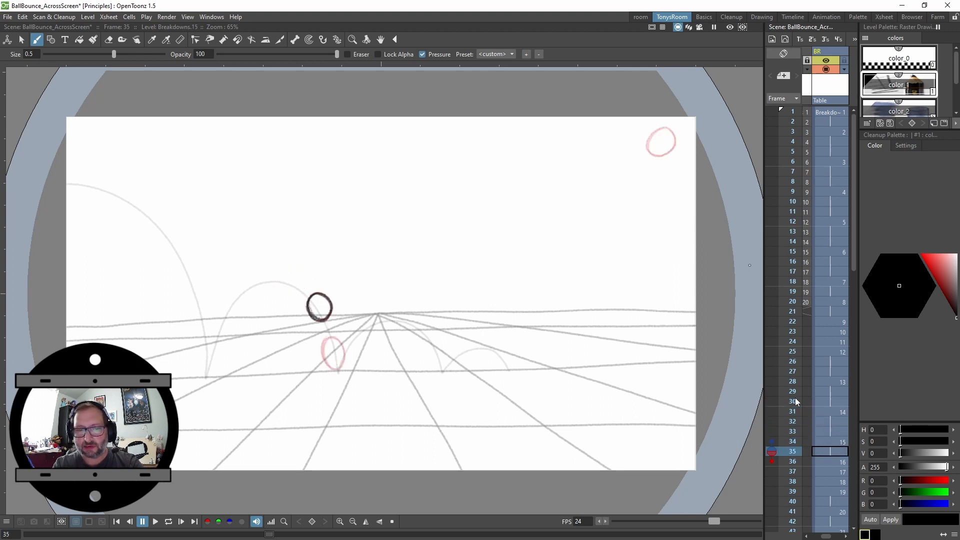
key(period)
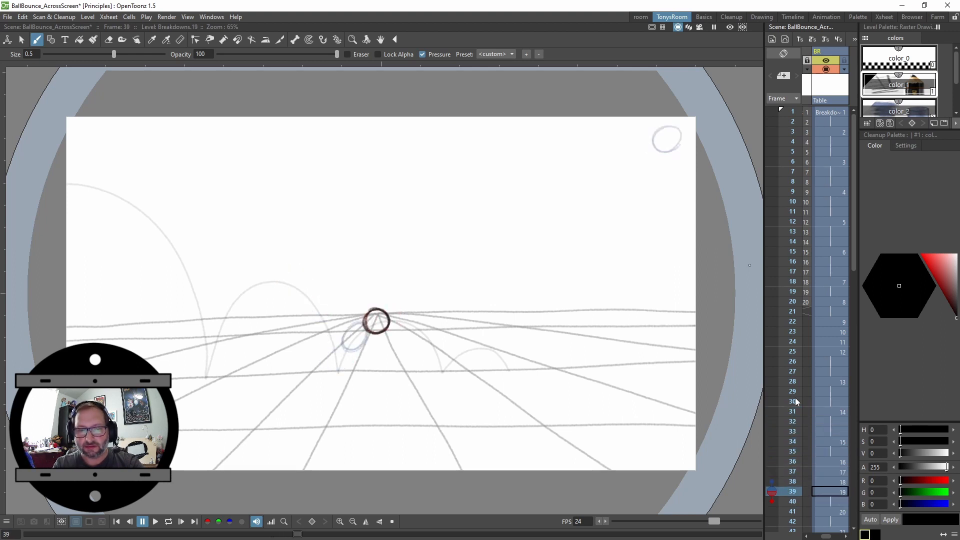
key(period)
key(comma)
key(comma)
key(period)
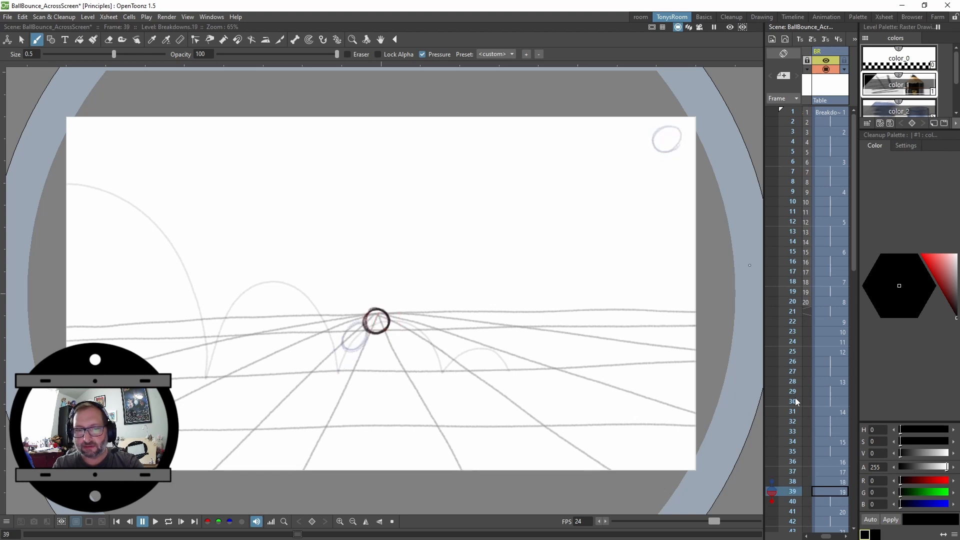
key(period)
key(period)
key(comma)
key(comma)
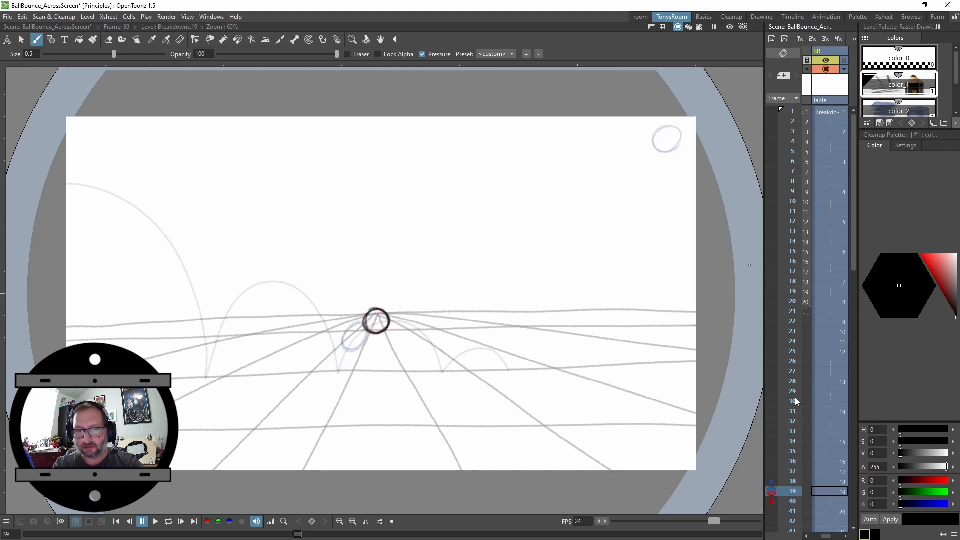
key(period)
key(period)
key(period)
key(period)
key(period)
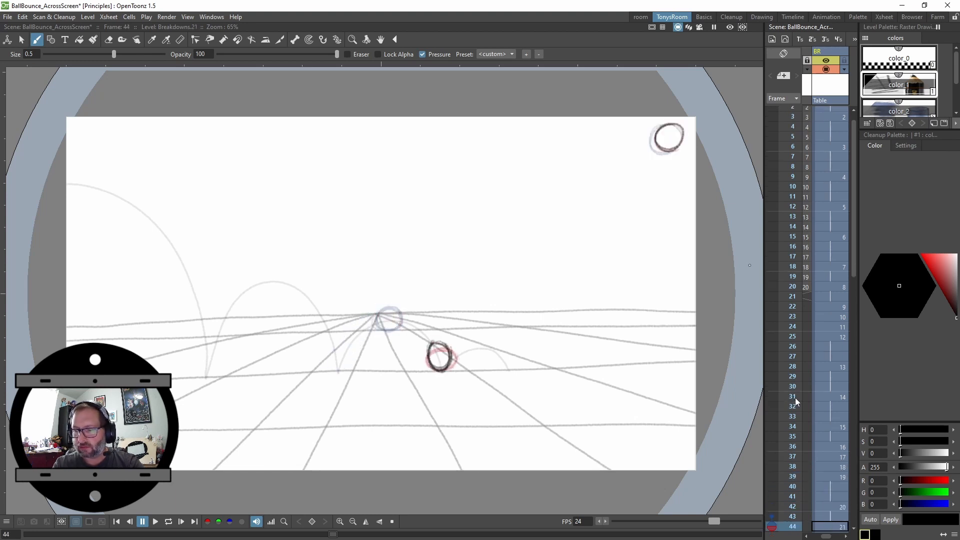
Scroll the Xsheet down and step through frames 43 to 66 to examine the later bounces
drag(854, 272, 854, 345)
key(comma)
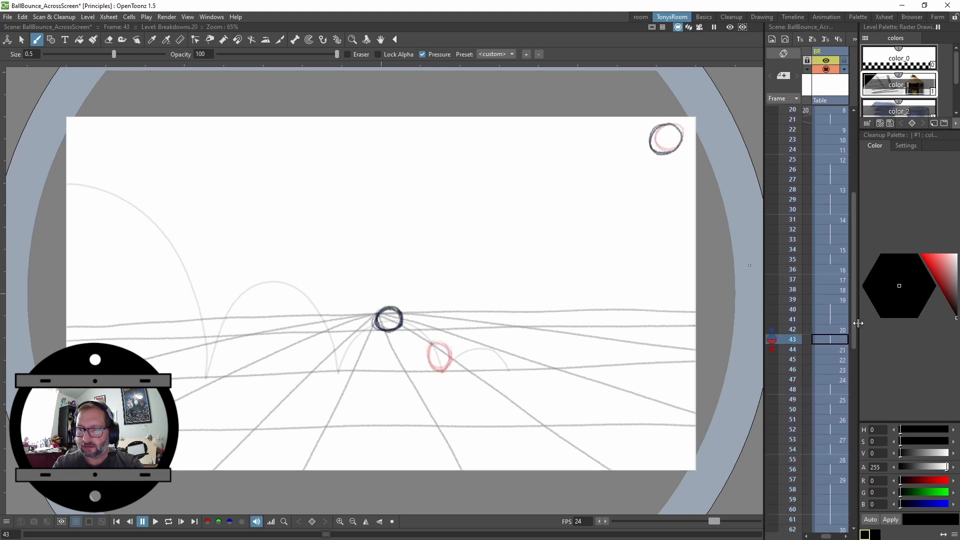
key(comma)
key(comma)
key(comma)
key(period)
key(period)
key(period)
key(period)
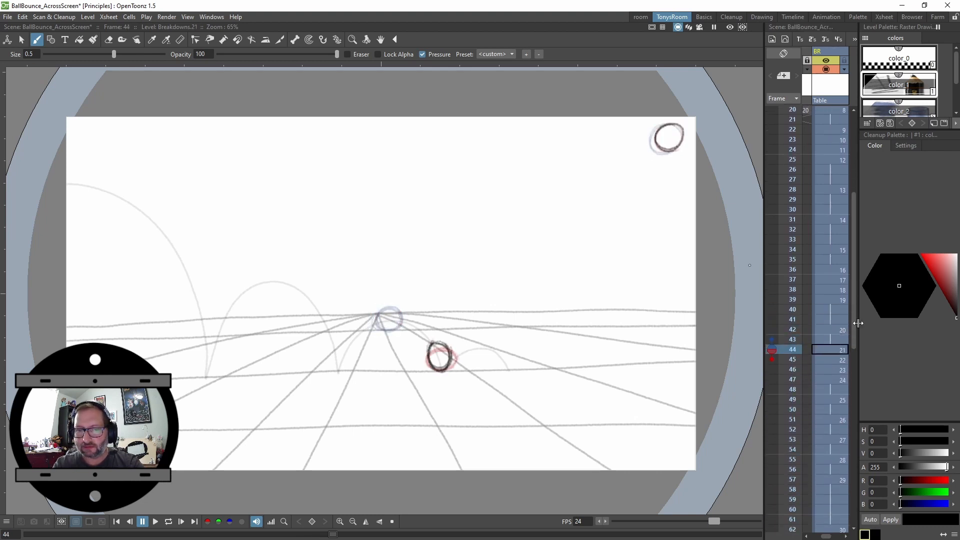
key(comma)
key(comma)
key(period)
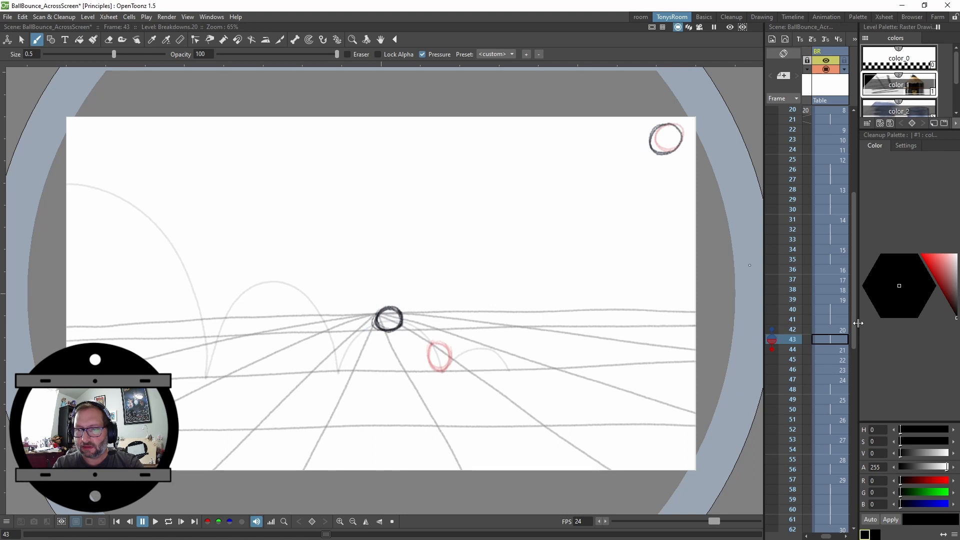
key(period)
key(period)
key(period)
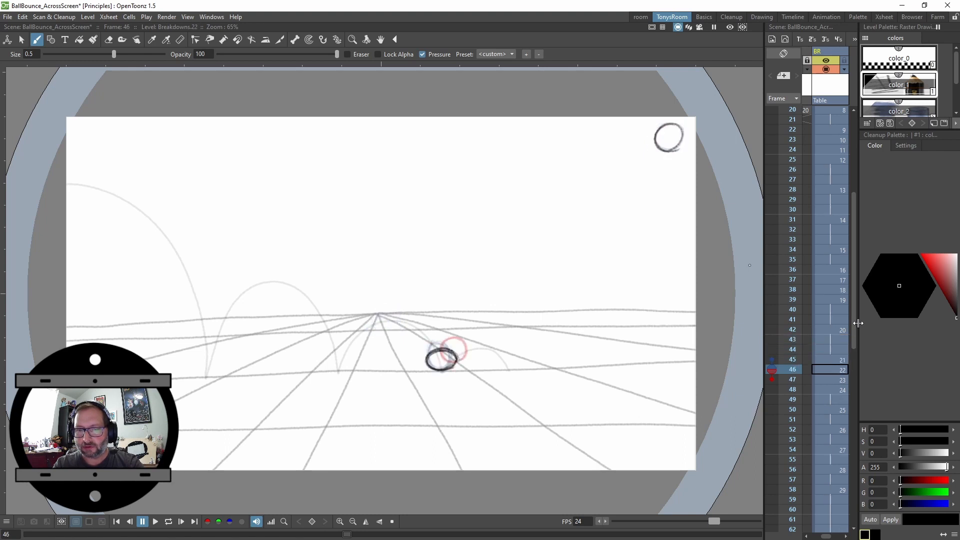
key(period)
key(period)
key(period)
key(period)
key(period)
key(period)
key(period)
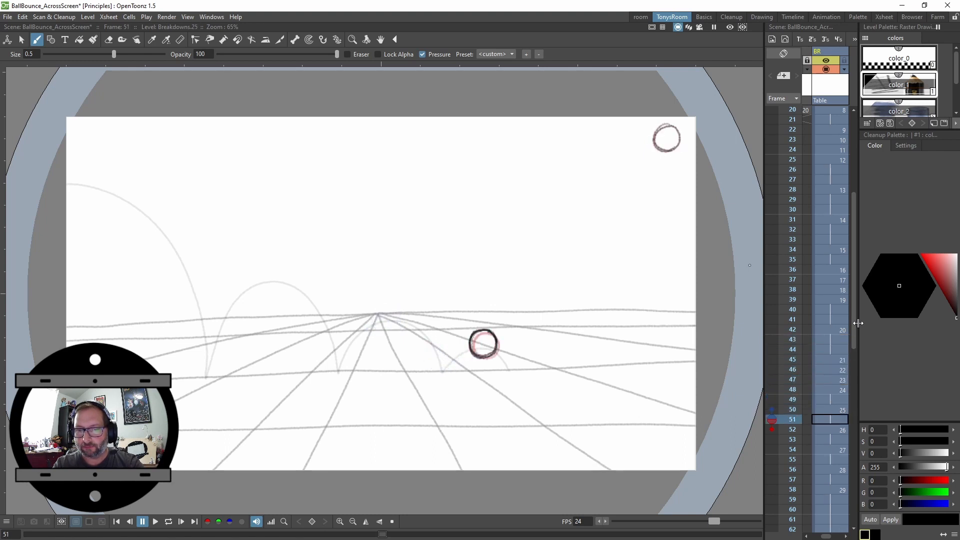
key(period)
key(period)
key(period)
key(period)
key(period)
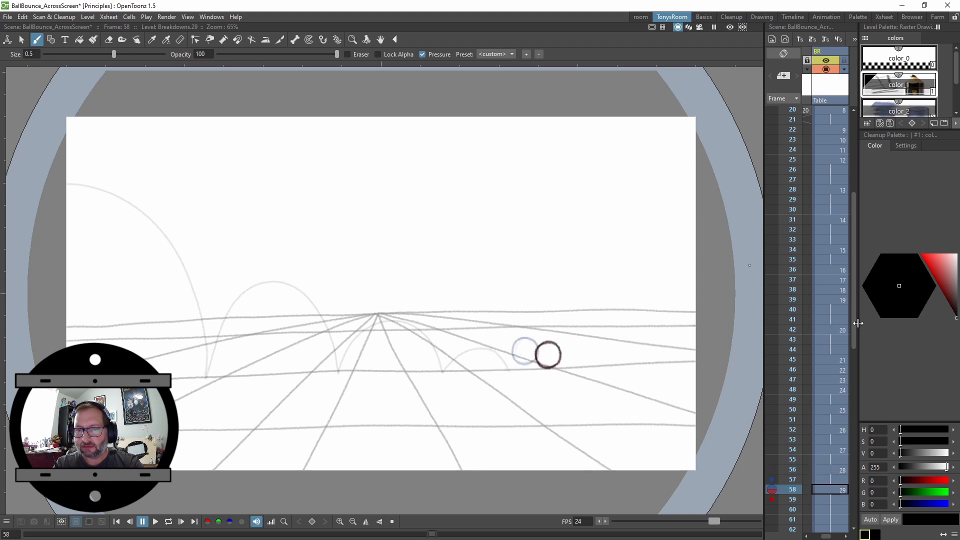
key(period)
key(period)
key(period)
key(period)
key(period)
key(period)
key(period)
key(period)
key(period)
key(period)
key(period)
key(period)
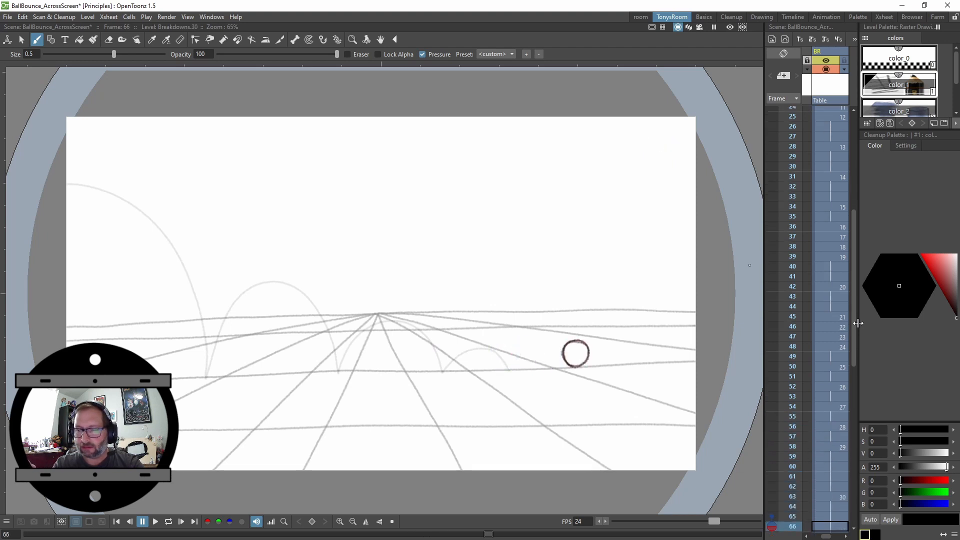
key(comma)
key(comma)
key(comma)
key(comma)
key(comma)
key(comma)
key(comma)
key(comma)
key(comma)
key(comma)
key(comma)
key(comma)
key(comma)
key(comma)
key(comma)
key(comma)
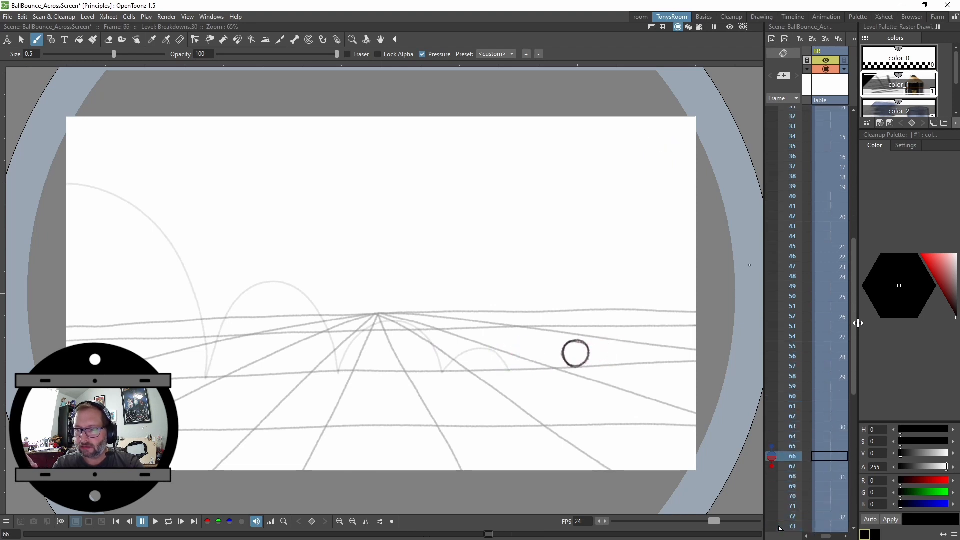
key(period)
key(period)
key(period)
key(period)
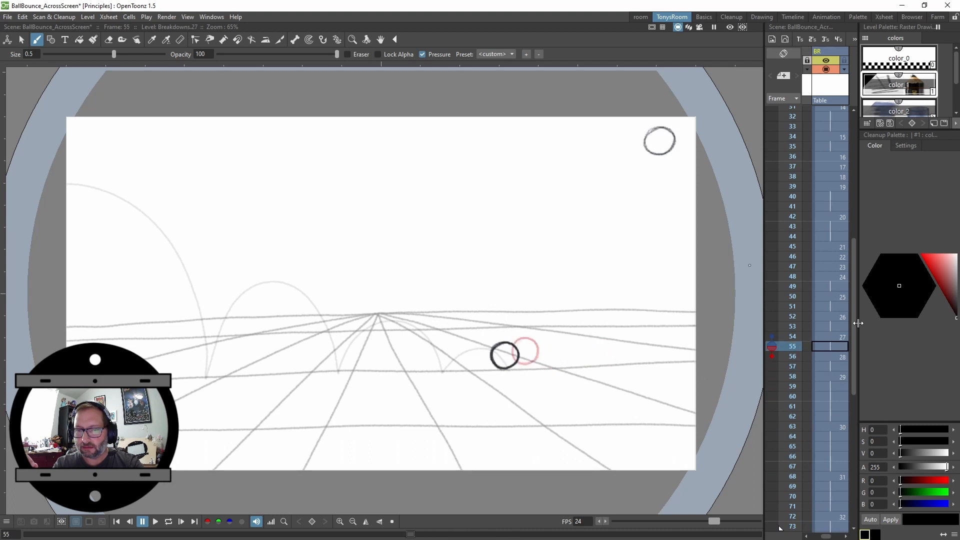
Play the Breakdowns animation in a loop while scrolling the Xsheet, then stop playback
key(l)
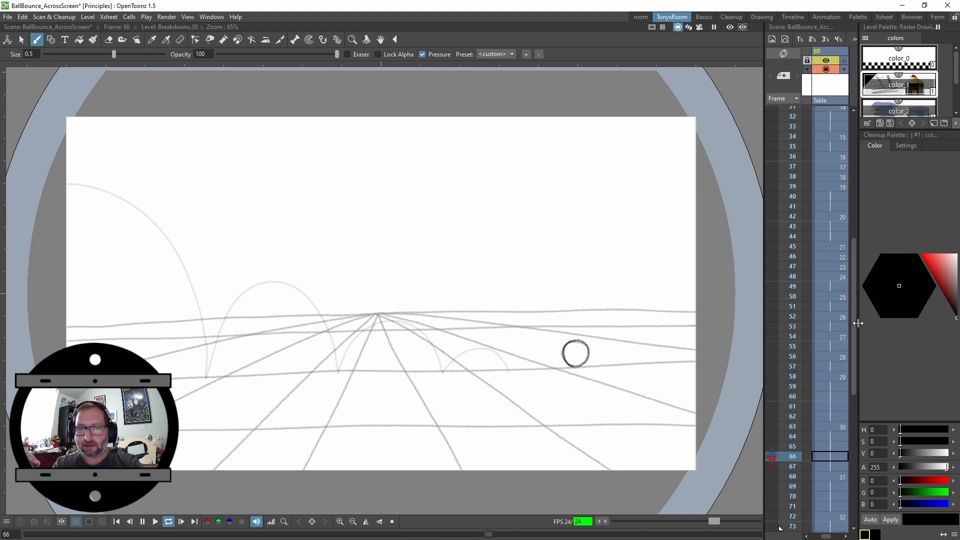
key(l)
drag(853, 271, 853, 482)
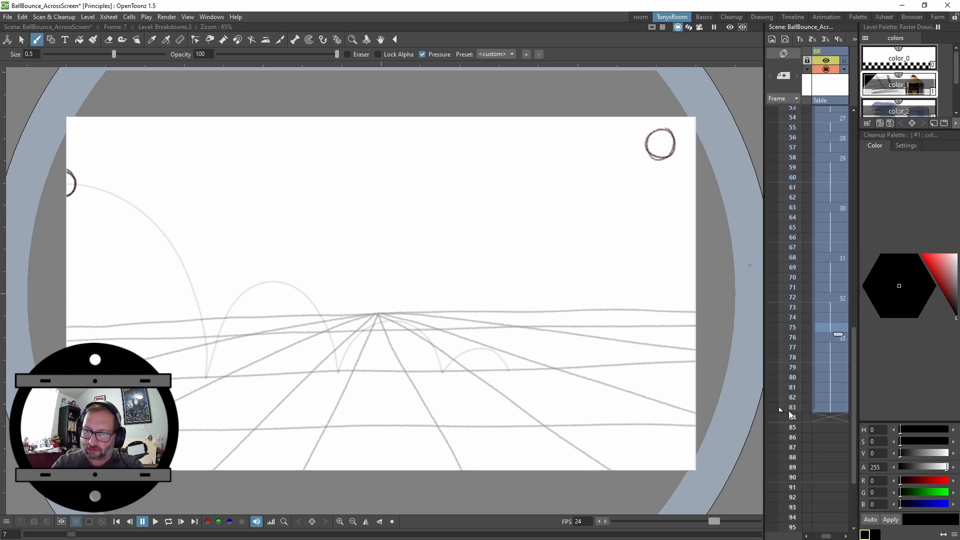
key(l)
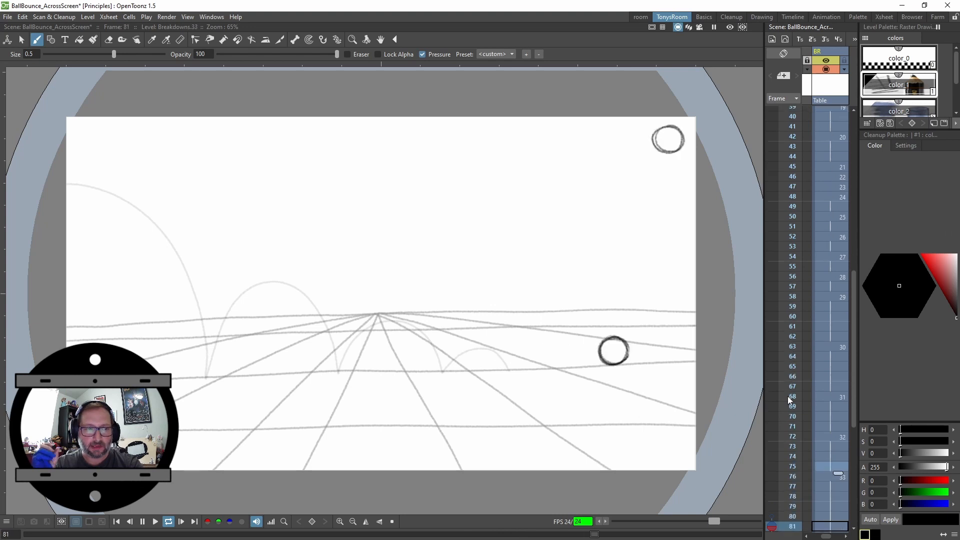
key(p)
Step back and forth through frames 22 to 33 to review the first bounce's timing
key(Up)
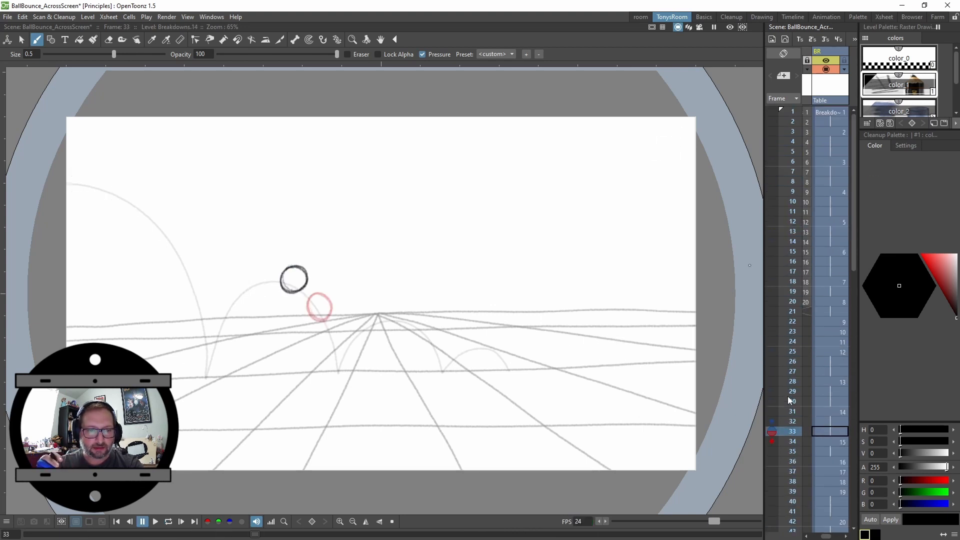
key(Up)
key(Up)
key(Up)
key(Up)
key(Up)
key(Up)
key(Up)
key(Up)
key(Up)
key(Up)
key(Up)
key(Down)
key(Down)
key(Down)
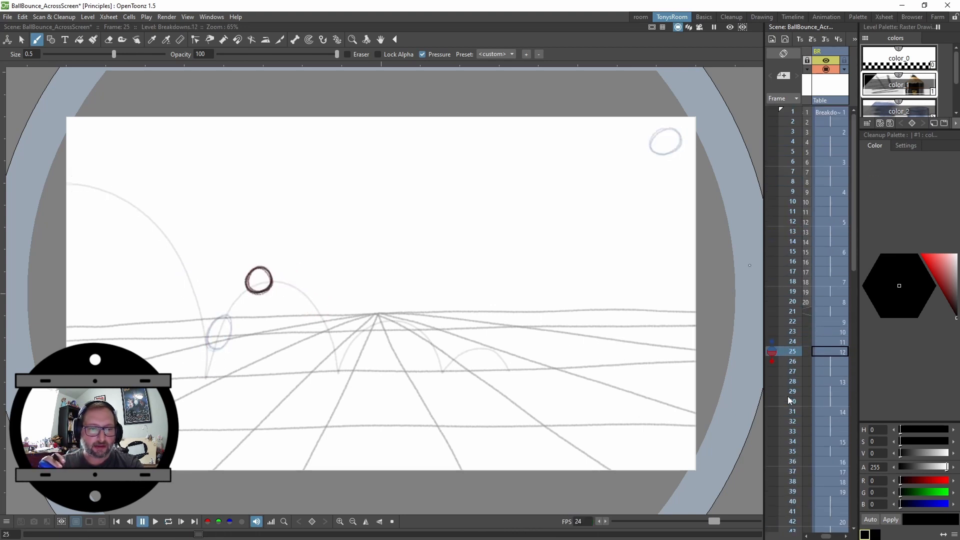
key(Up)
key(Up)
key(Up)
key(Up)
key(Down)
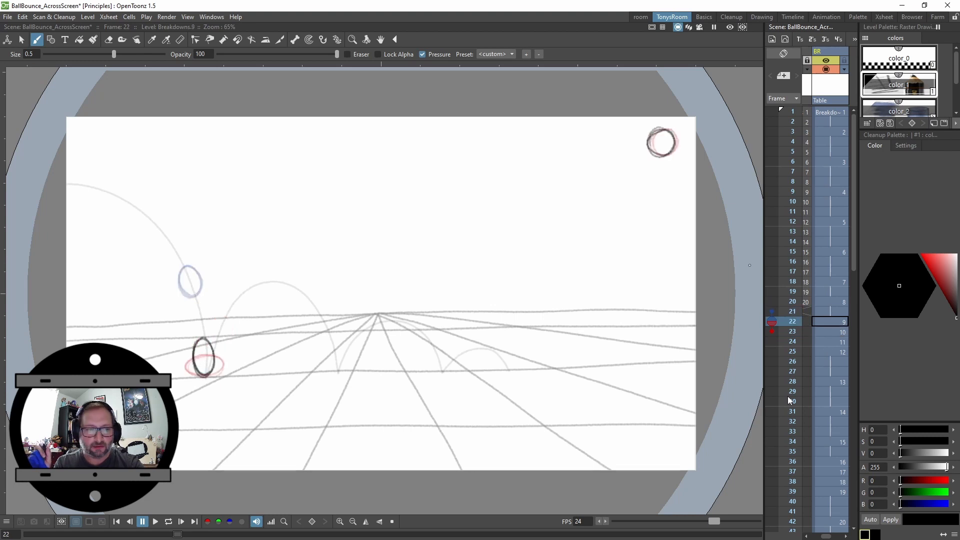
key(Down)
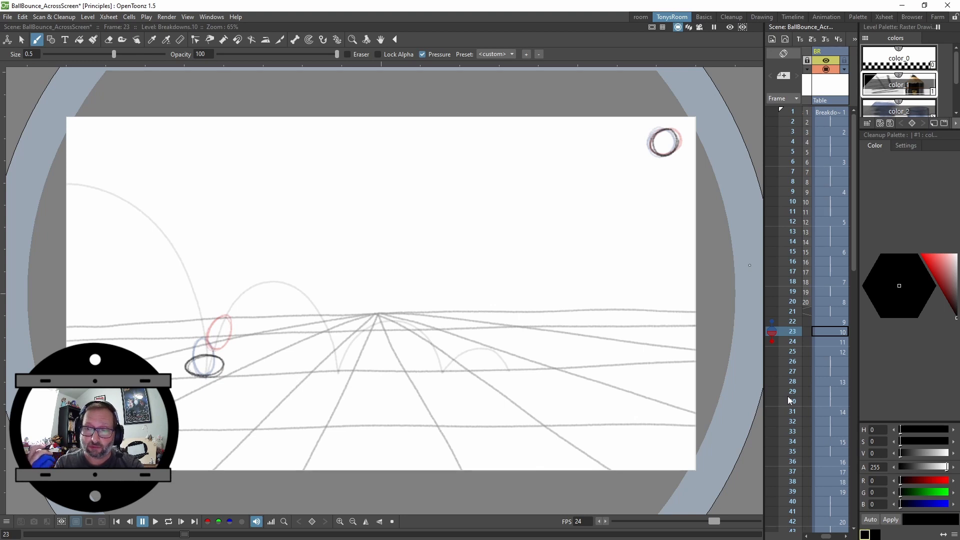
key(Up)
key(Down)
key(Down)
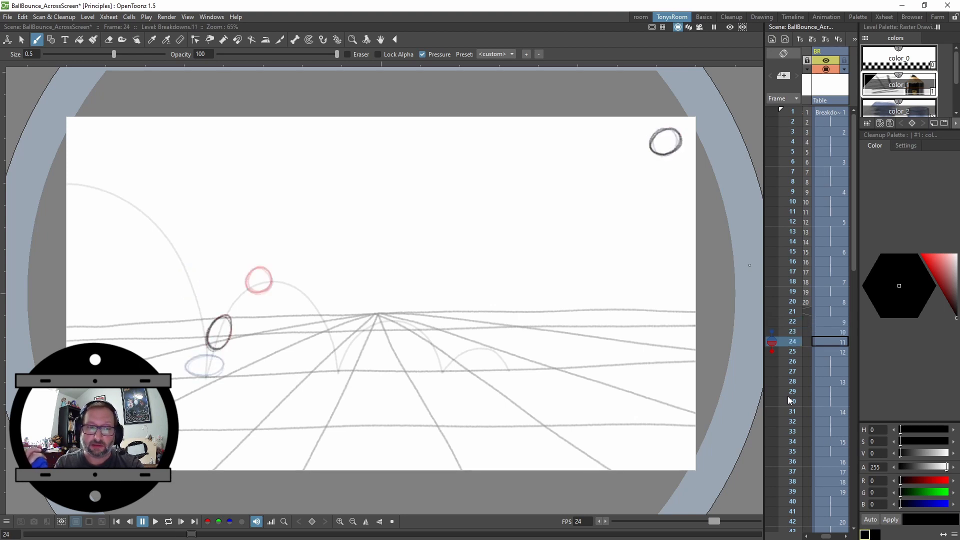
key(Up)
key(Down)
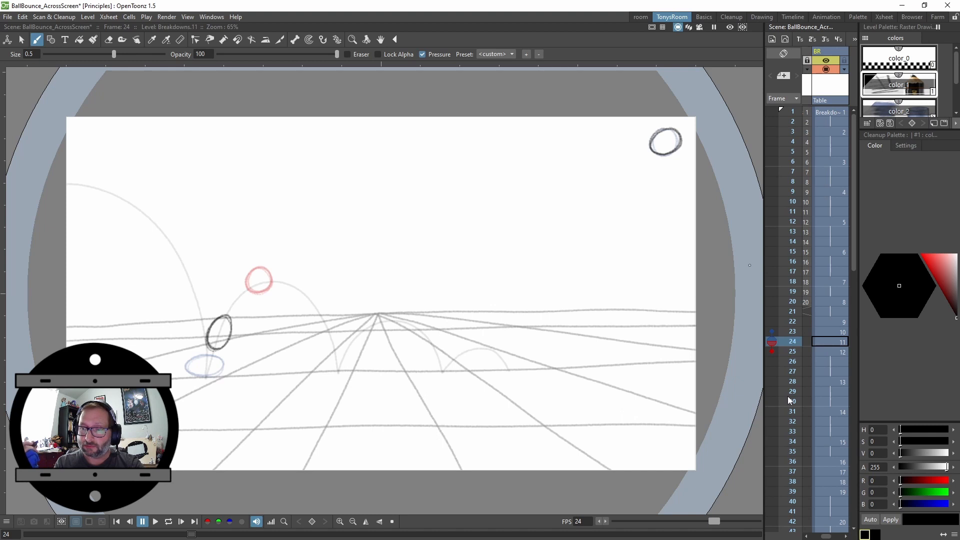
Shorten the hold of drawing 12 so drawing 13 follows at frame 26, undoing the last edit
key(apostrophe)
key(Down)
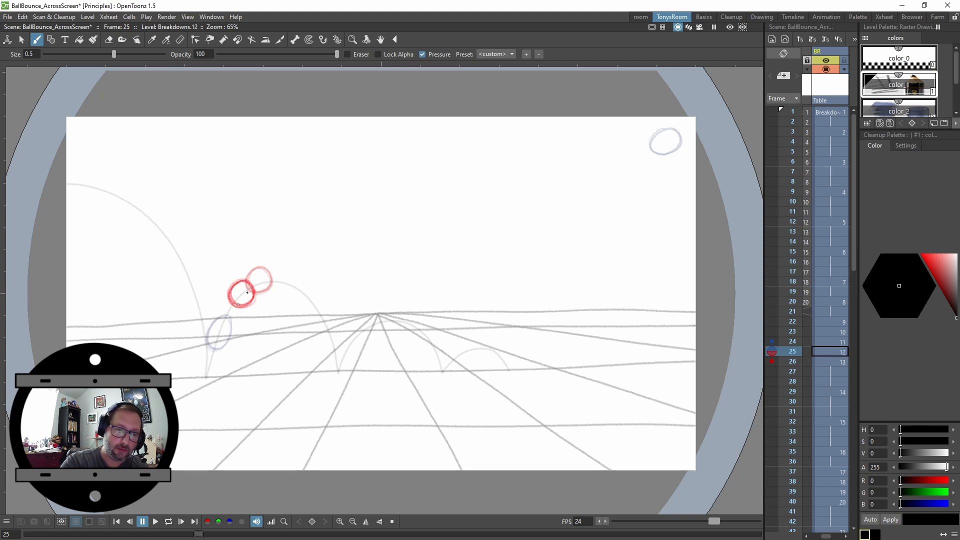
key(ctrl+z)
drag(252, 296, 246, 283)
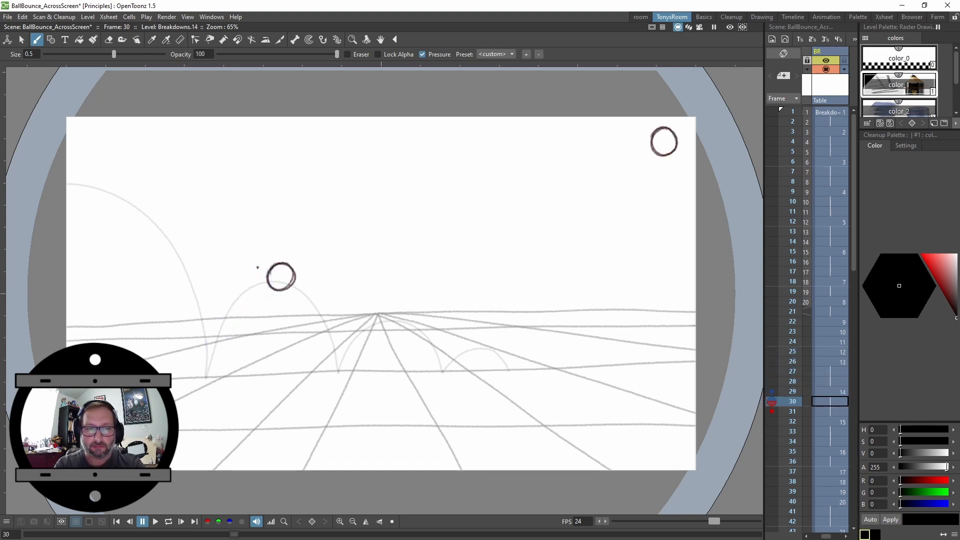
Step through frames 26 to 30 to examine the spacing at the top of the second arc
key(Up)
key(Up)
key(Down)
key(Up)
key(Down)
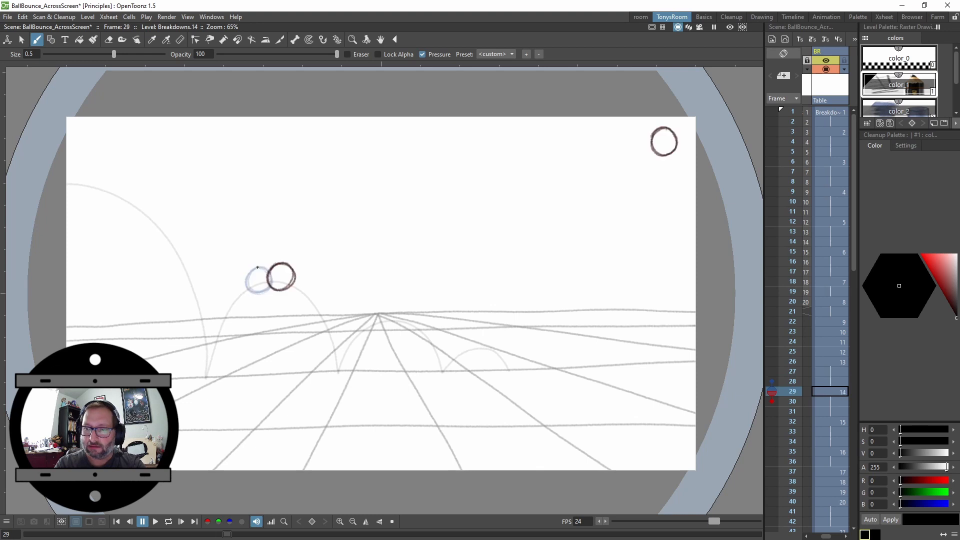
key(Up)
key(Up)
key(Up)
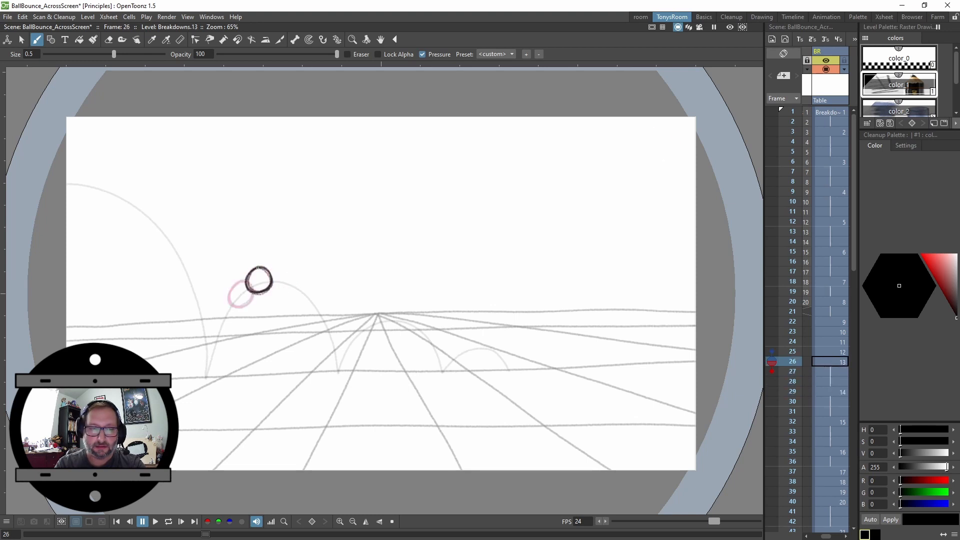
key(Down)
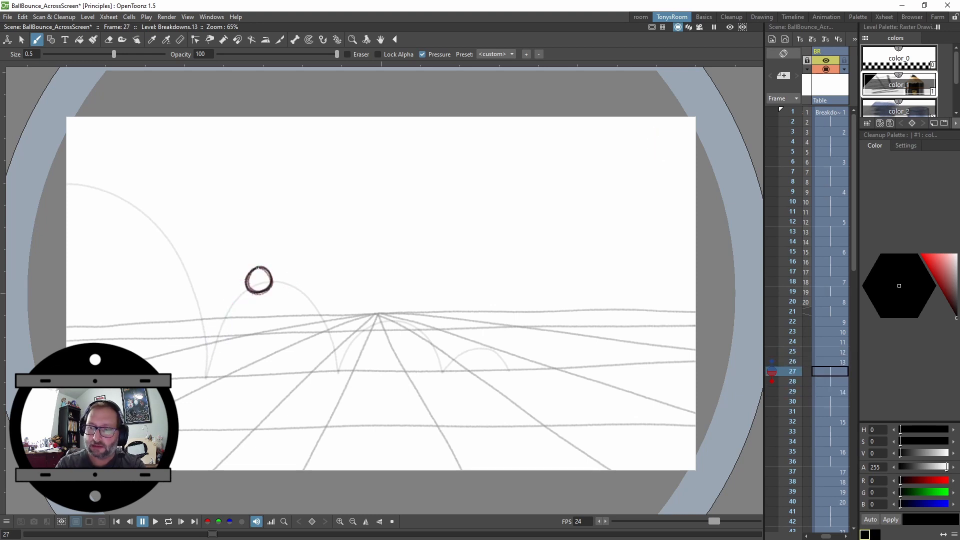
Add an onion-skin frame at frame 29 and shorten drawing 13's hold so drawing 14 starts at frame 27
click(774, 391)
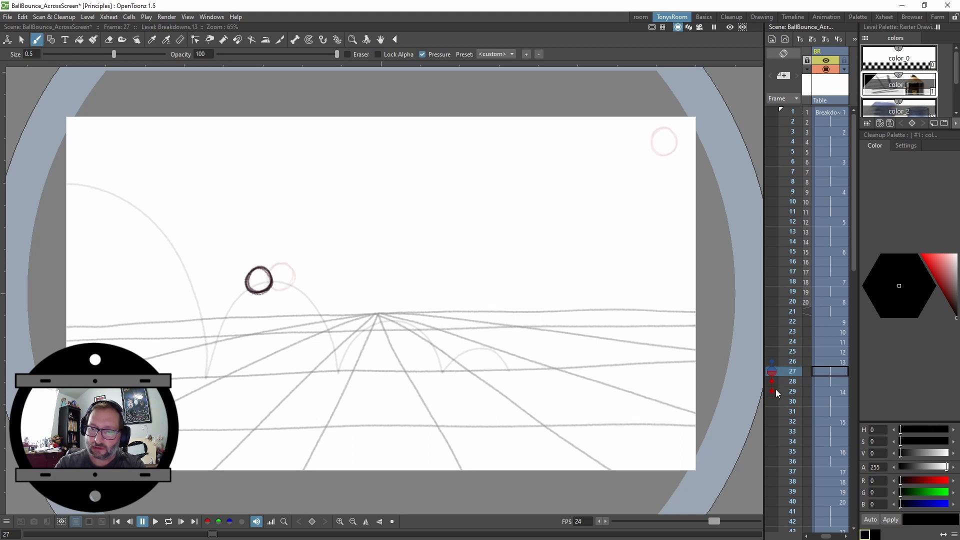
key(Up)
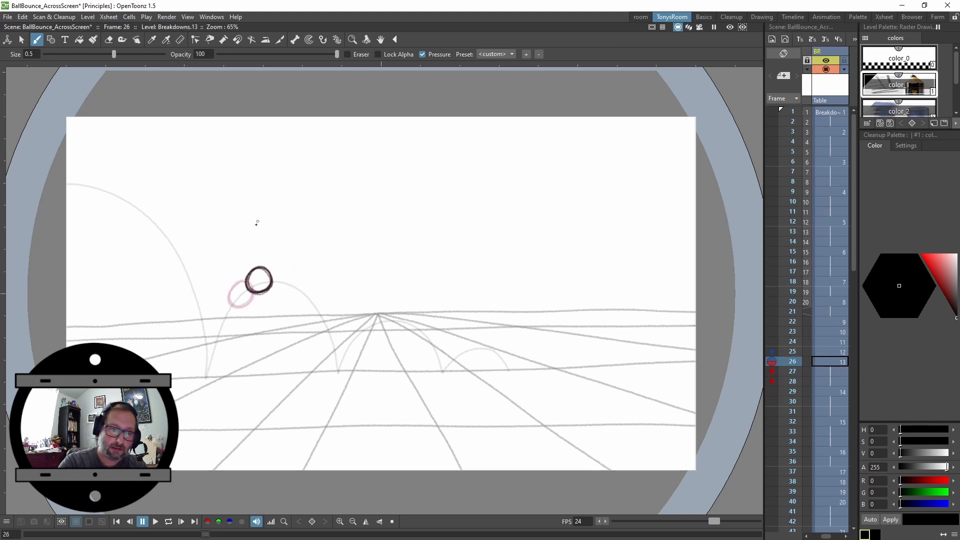
key(Down)
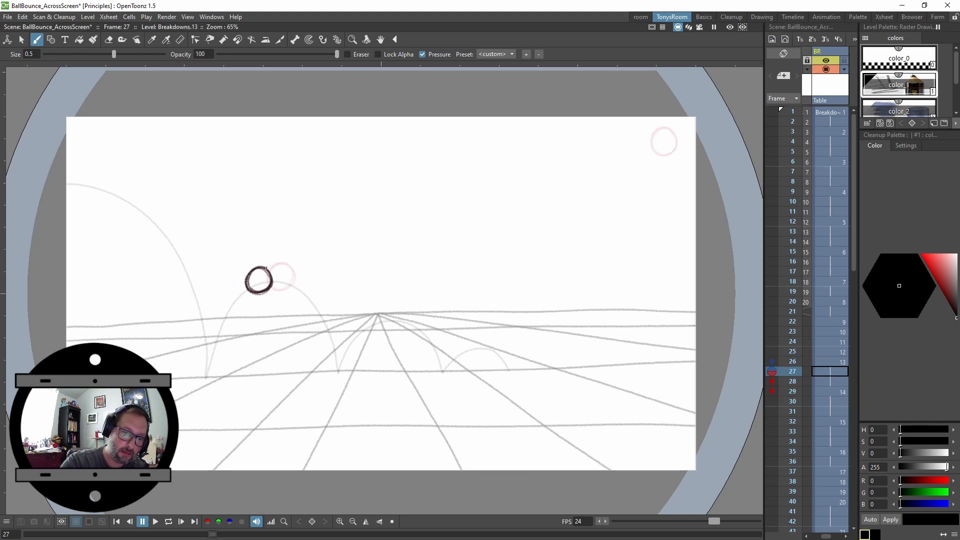
drag(258, 285, 264, 290)
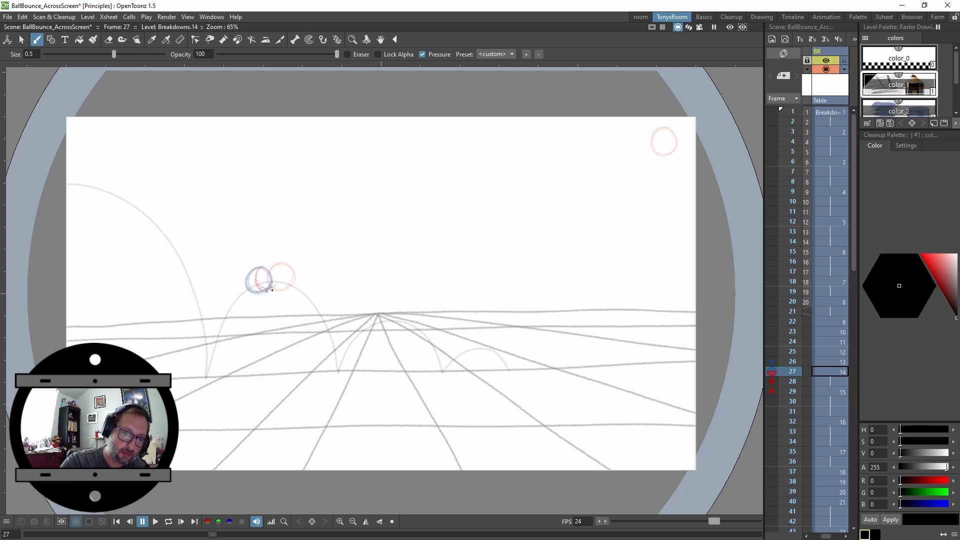
key(Down)
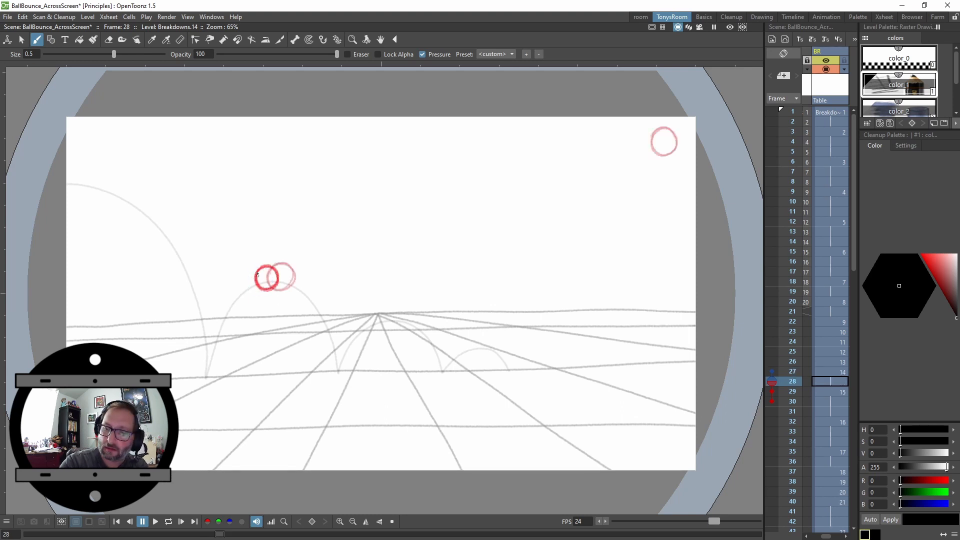
Shorten the holds so drawings 15, 17 and 18 start at frames 28, 30 and 31
mouse_move(273, 263)
mouse_down()
mouse_move(283, 288)
mouse_move(270, 268)
mouse_up()
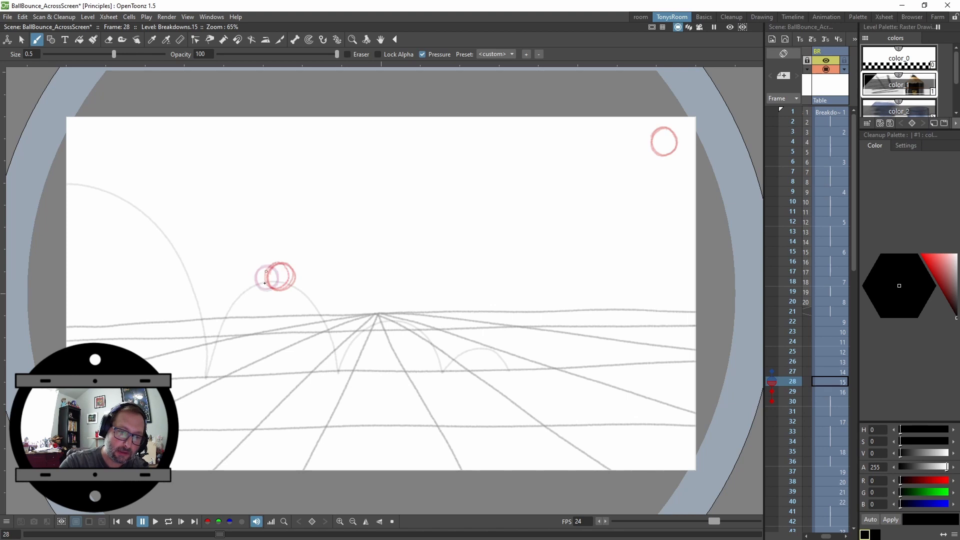
key(Down)
key(Down)
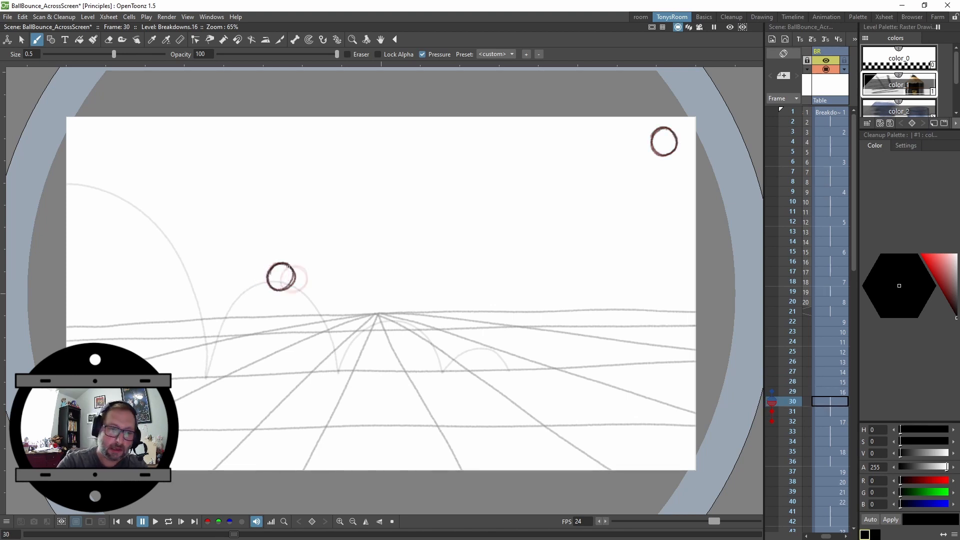
drag(289, 266, 276, 269)
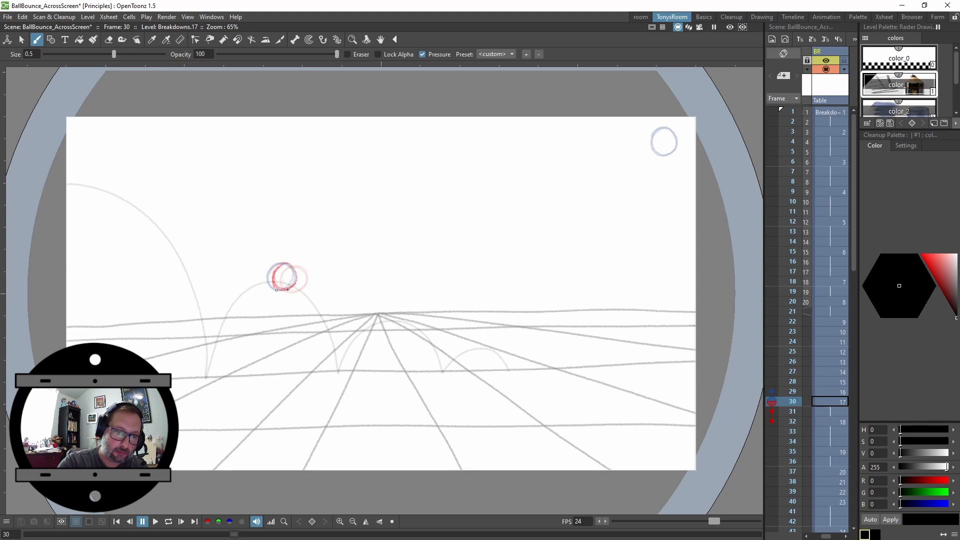
key(Down)
click(294, 264)
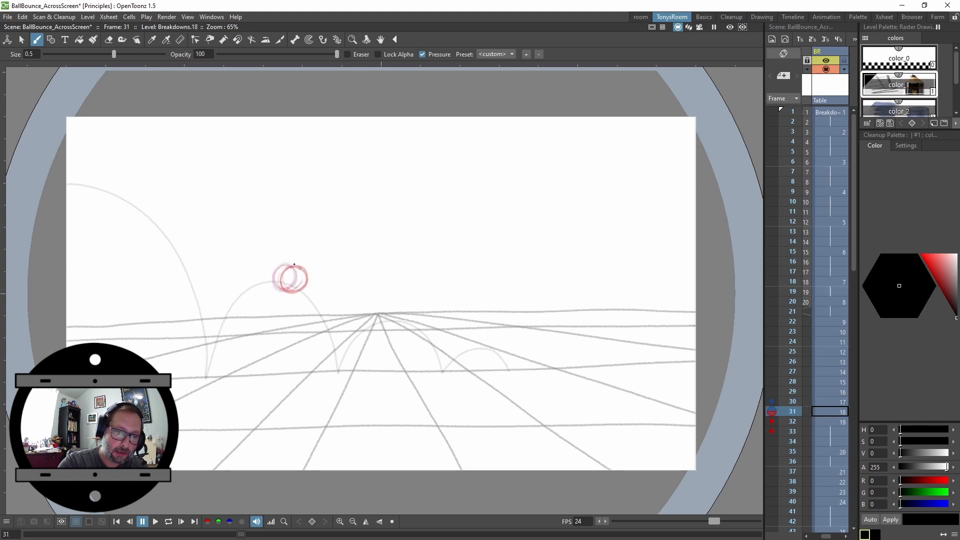
Tighten the holds of drawings 19 to 27 so they run on consecutive frames 32 to 40
key(Down)
key(Down)
key(Down)
key(Down)
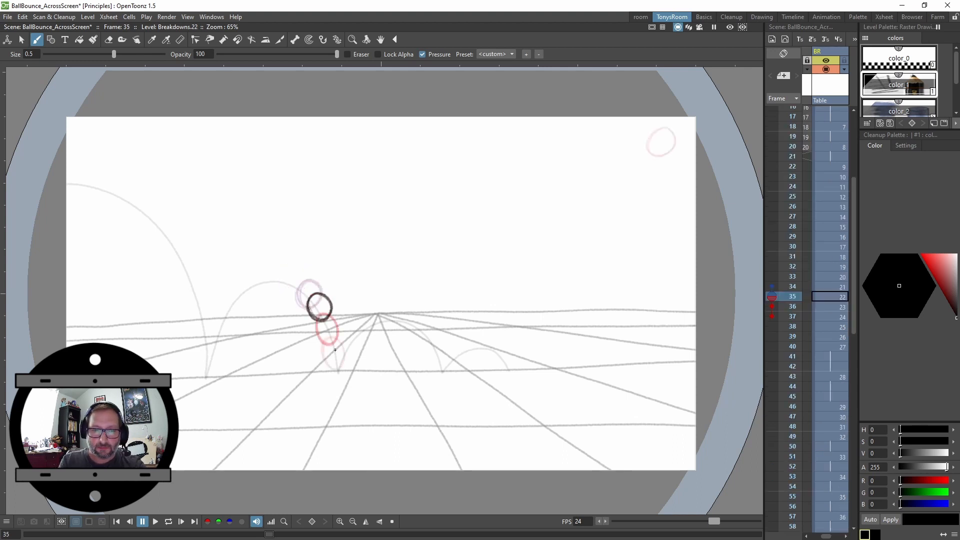
key(Down)
key(Down)
key(Down)
key(Down)
key(Down)
key(Down)
key(Down)
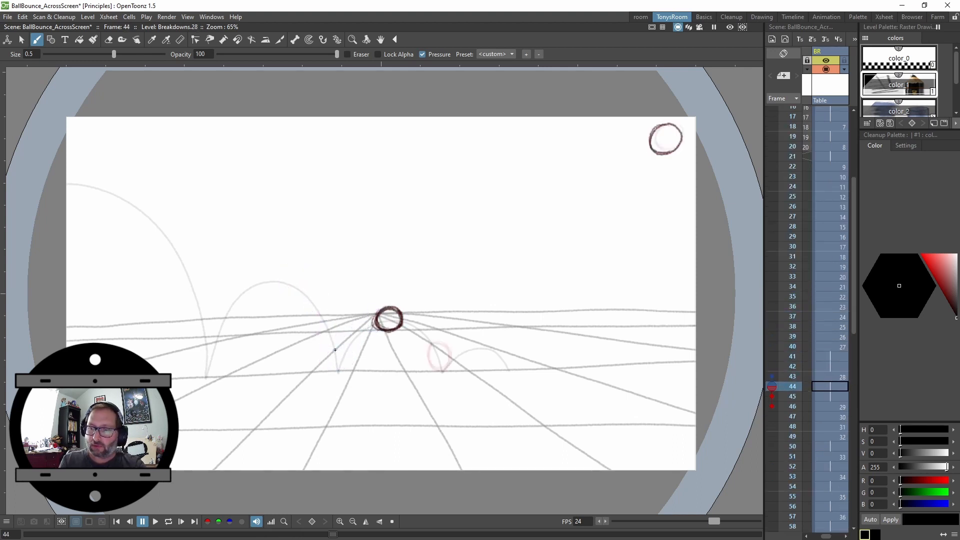
Return to the start and play back the animation to review the retimed bounces
key(Up)
key(Up)
key(Up)
key(Up)
key(Up)
key(Up)
key(Up)
key(Up)
key(Up)
key(Up)
key(Up)
key(Up)
key(Up)
key(Up)
key(Up)
key(Up)
key(Up)
key(Up)
key(Up)
key(Up)
key(Up)
key(Up)
key(Up)
key(Up)
key(Up)
key(Up)
key(Up)
key(Up)
key(Up)
key(Up)
key(Up)
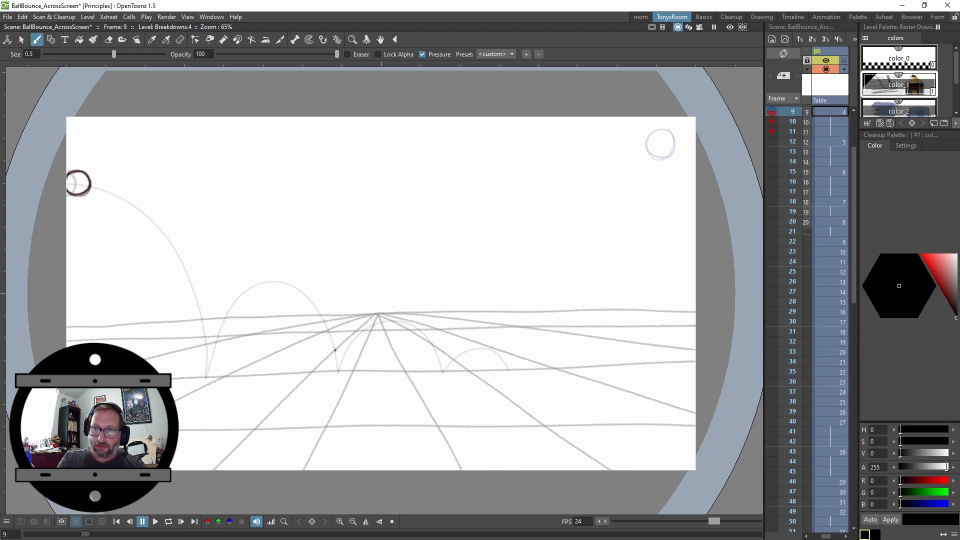
key(l)
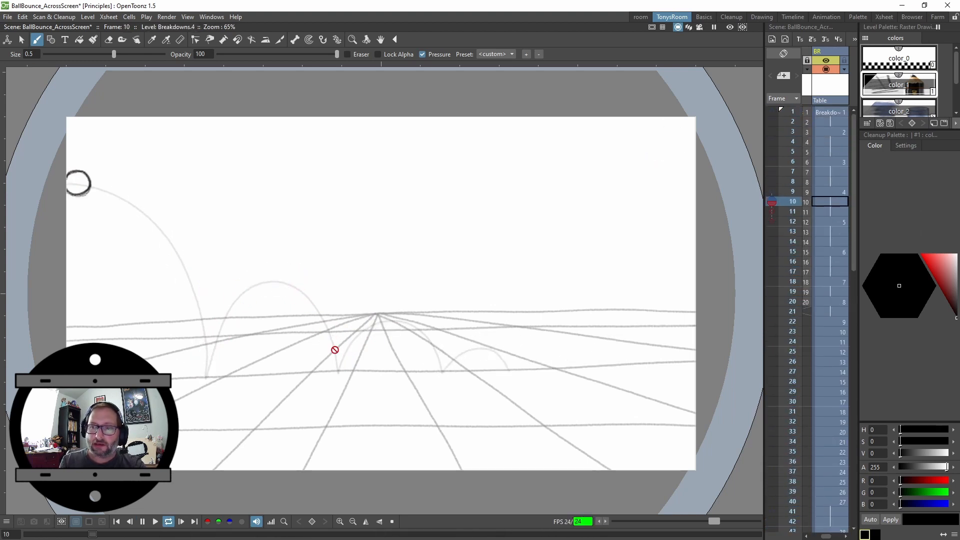
key(l)
key(Up)
key(Up)
key(Up)
key(Up)
key(Up)
key(Up)
key(Up)
key(Up)
key(Up)
key(Up)
key(Up)
key(Up)
key(Up)
key(Up)
key(Up)
key(Up)
key(Up)
key(Up)
key(Up)
key(Up)
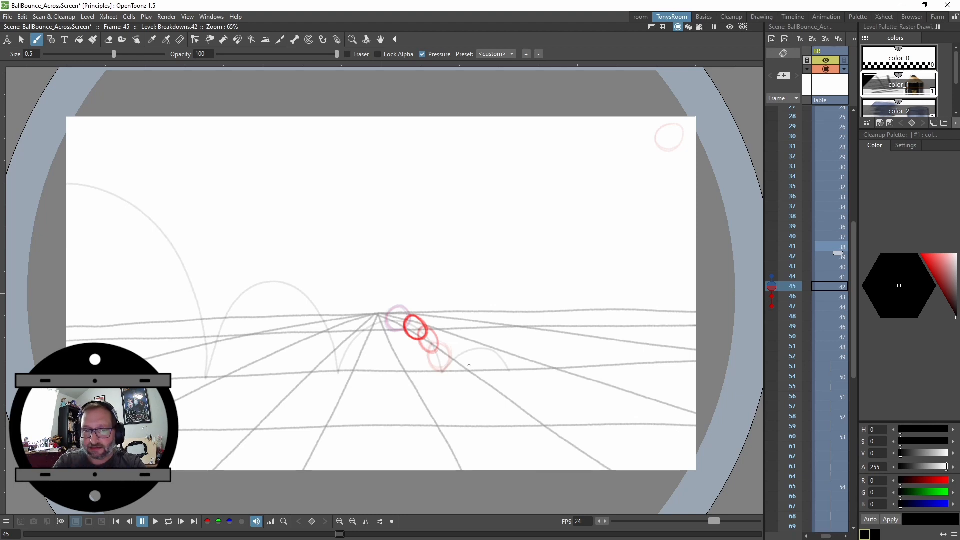
Step through frames 45 to 52 to examine the ball's spacing on the final small bounce
key(Down)
key(Down)
key(Down)
key(Down)
key(Down)
key(Down)
key(Down)
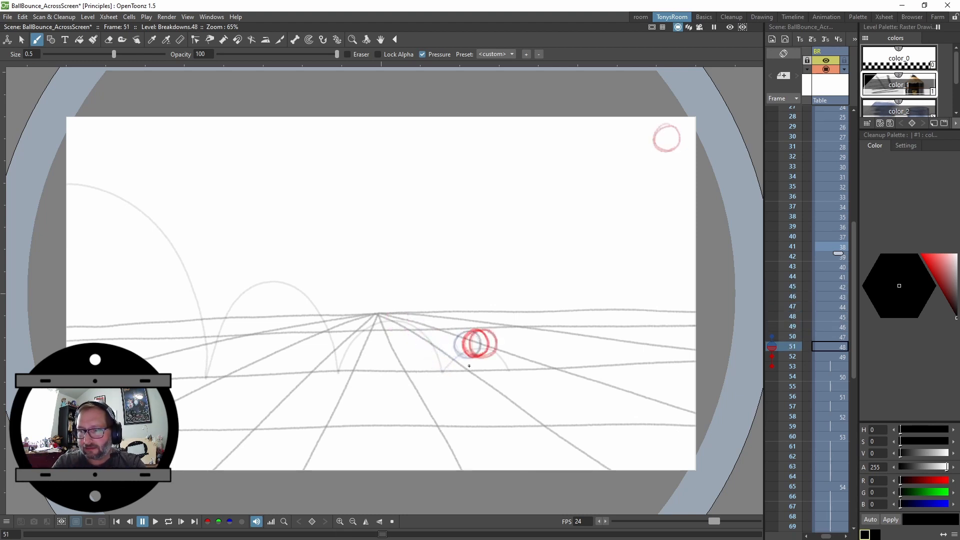
key(Down)
key(Down)
key(Down)
key(Up)
key(Up)
key(Up)
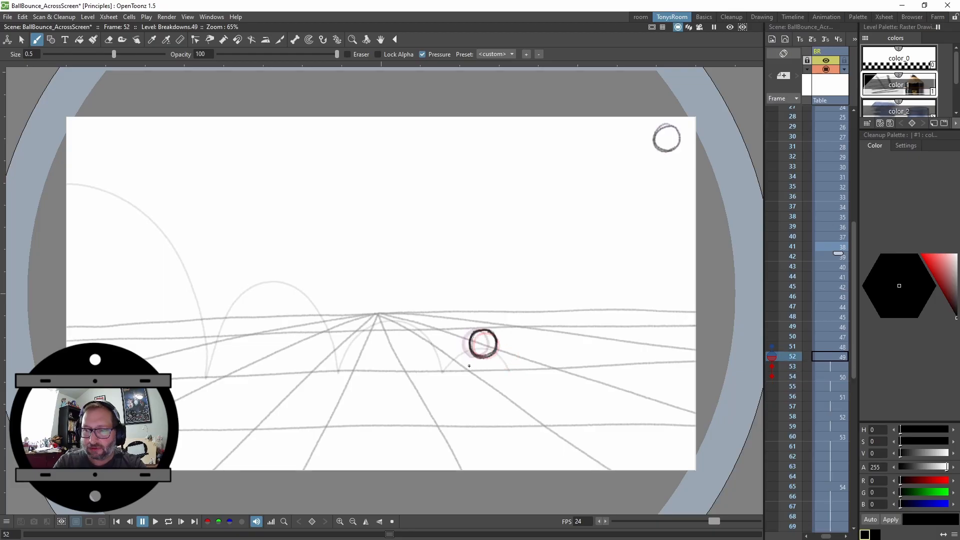
key(Down)
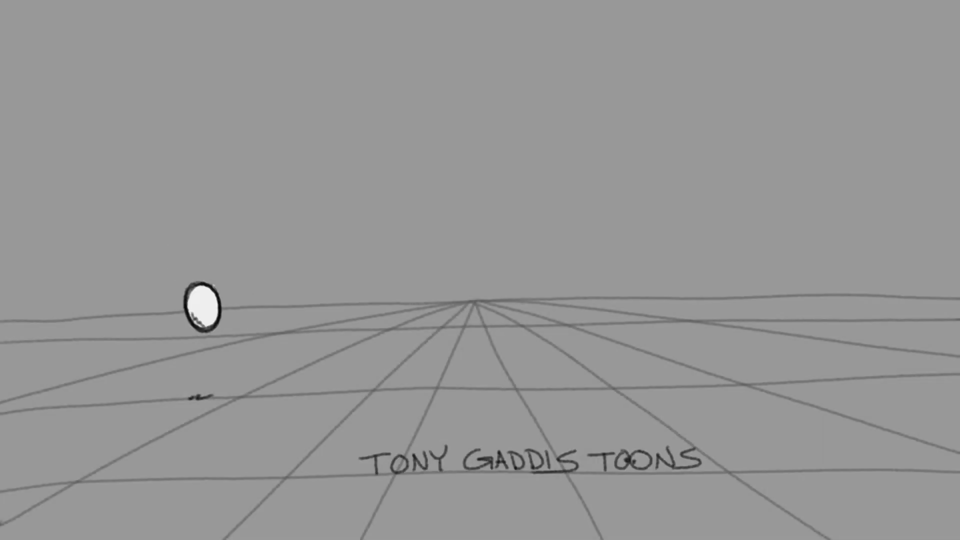